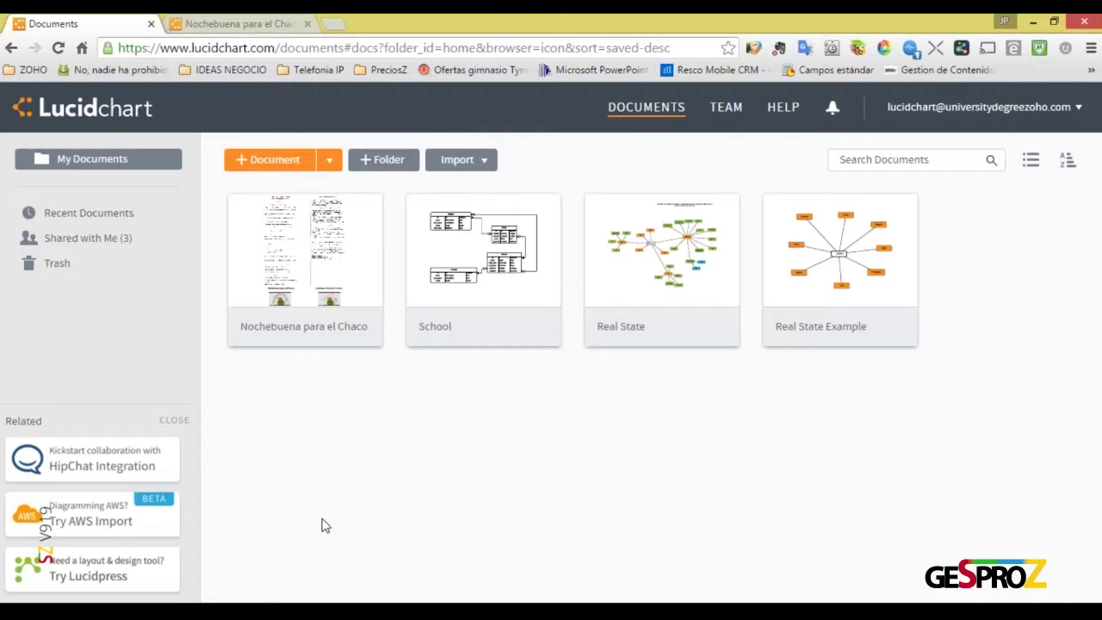
Open the Nochebuena para el Chaco diagram in its editor, closing the duplicate loading copy
click(301, 254)
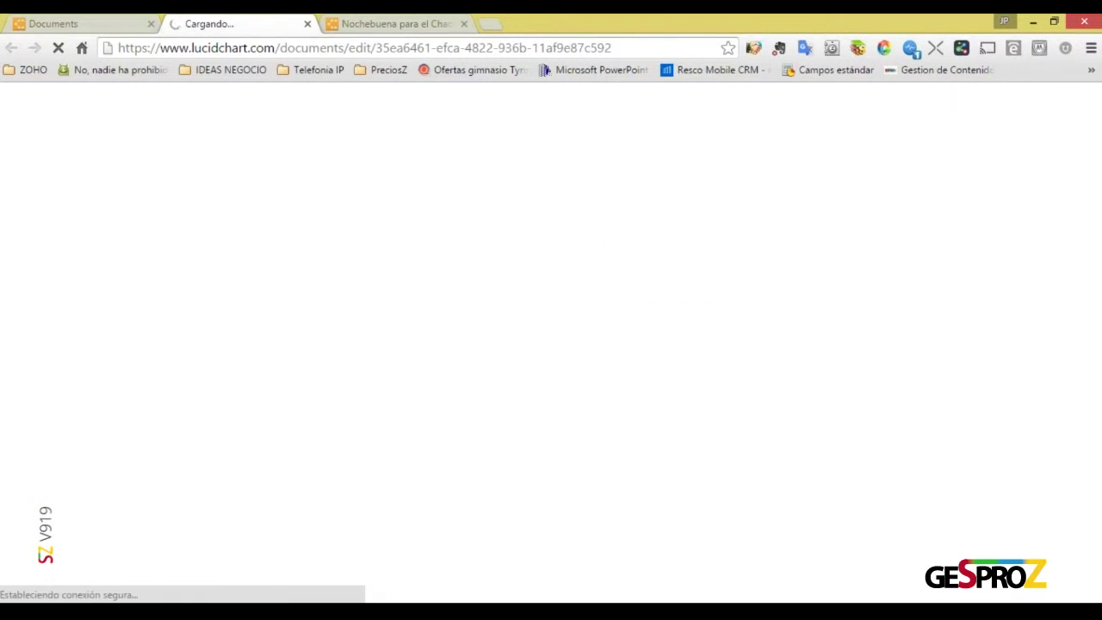
click(307, 23)
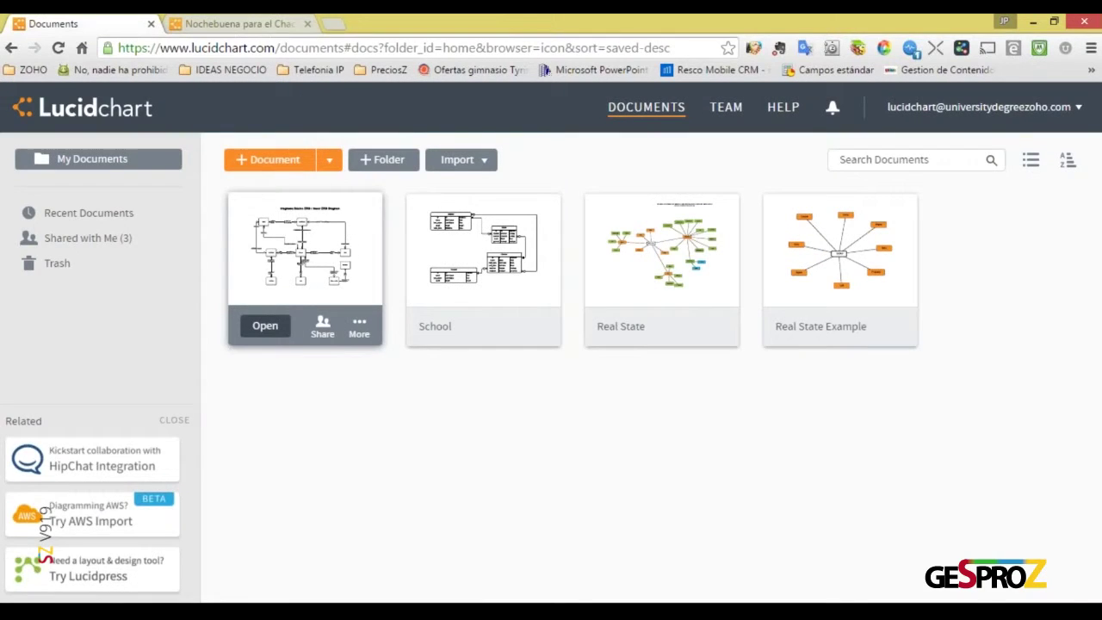
click(272, 22)
Go to the 2º Mind Map page and select the NxC shape
click(85, 135)
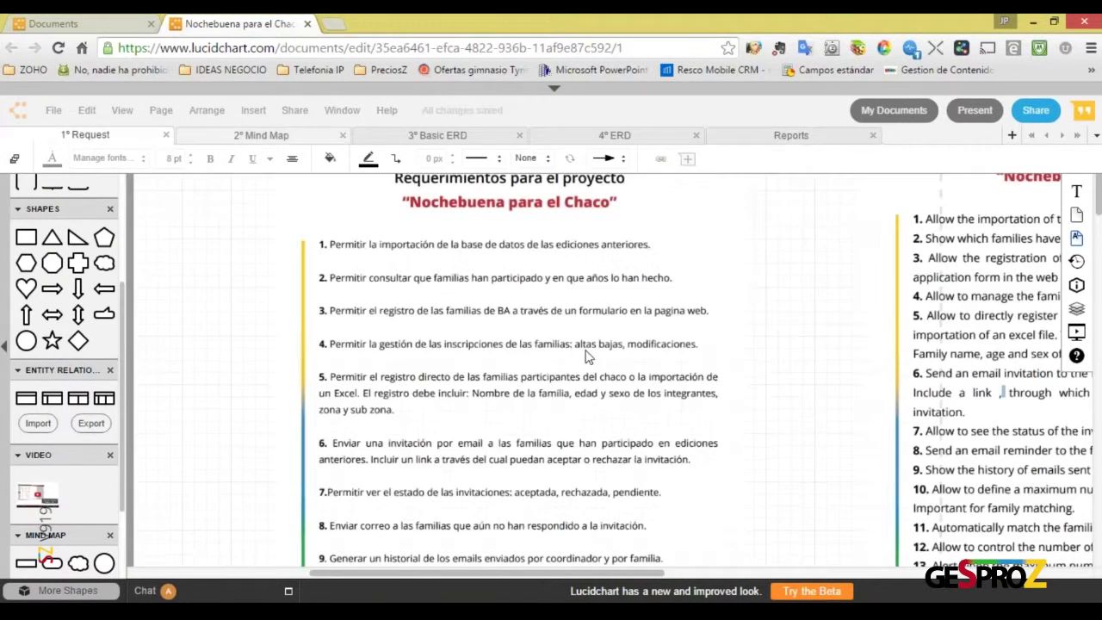
click(254, 140)
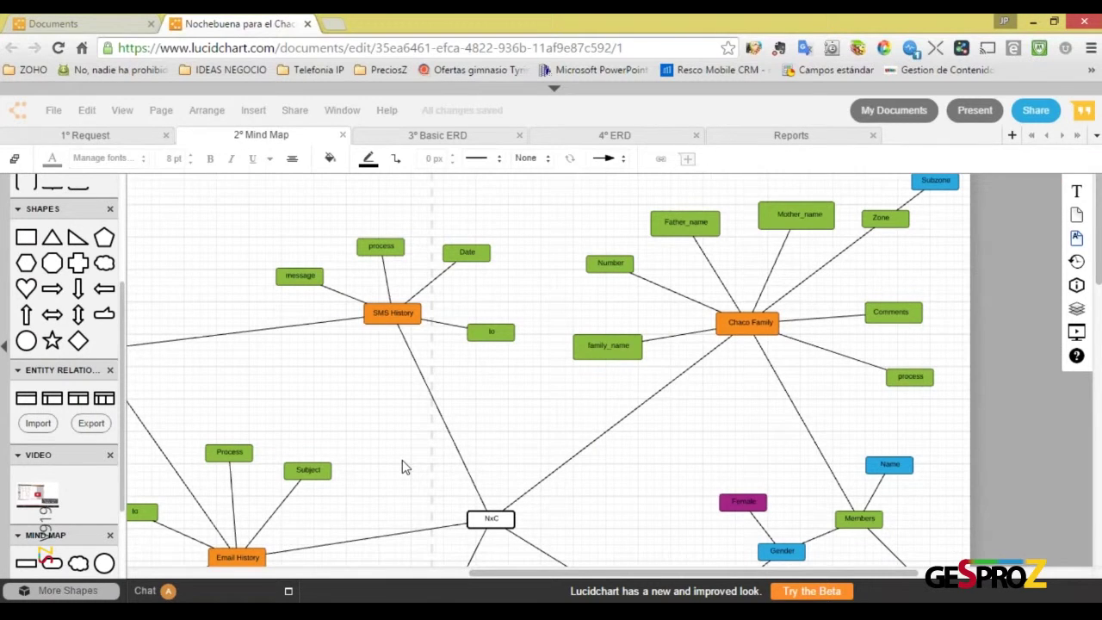
scroll(402, 460, down, 1)
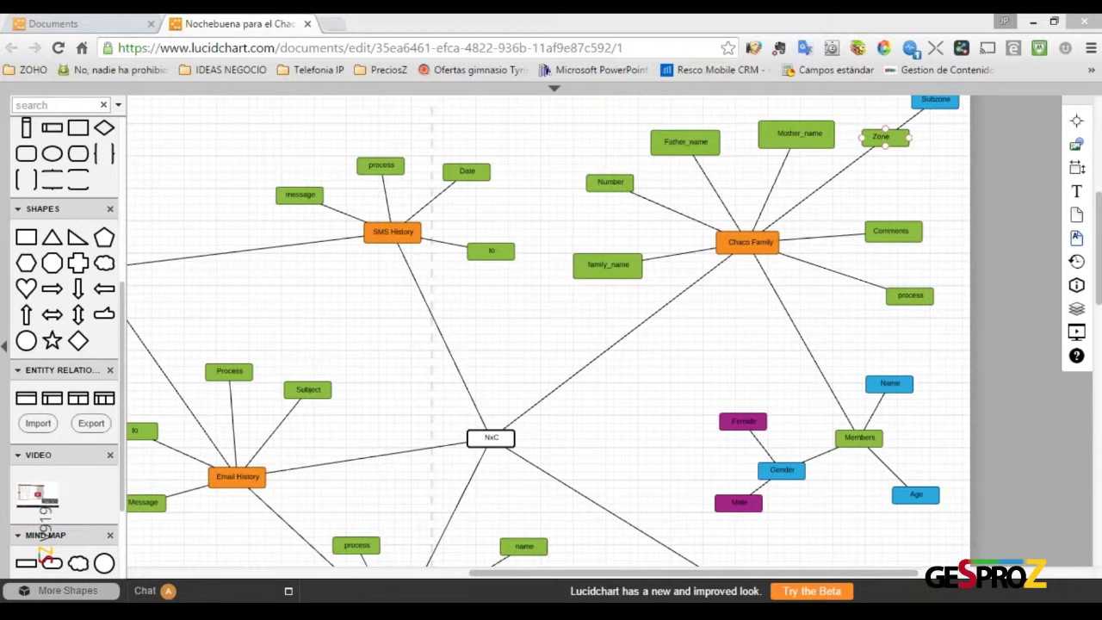
click(483, 435)
Restore both browser windows, with Zoho Sheet on the left and Lucidchart on the right
drag(606, 110, 277, 132)
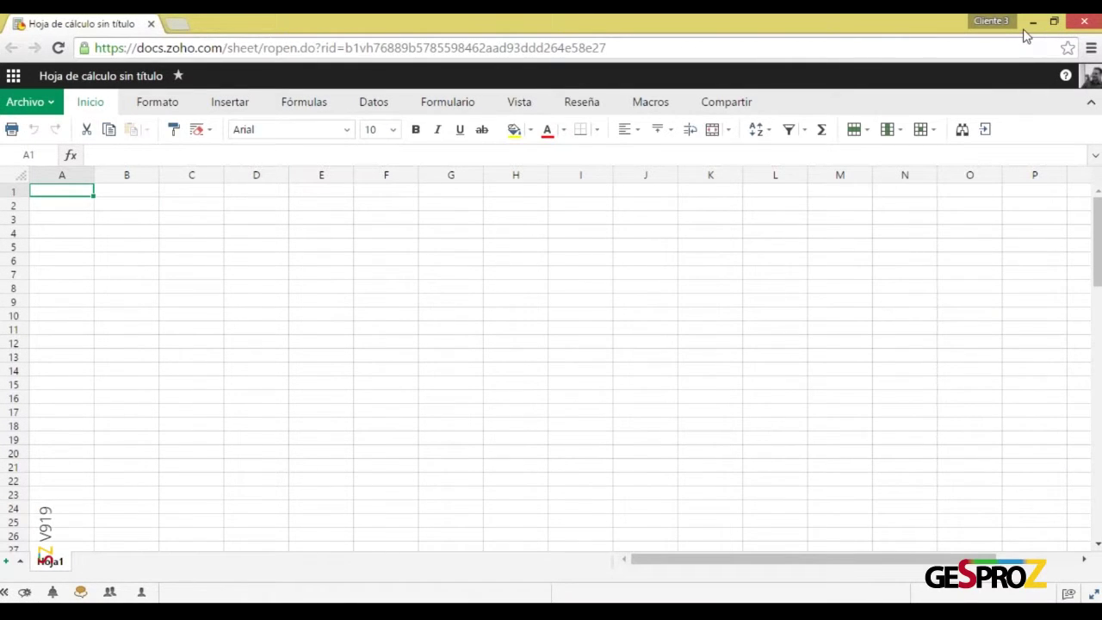
click(1058, 21)
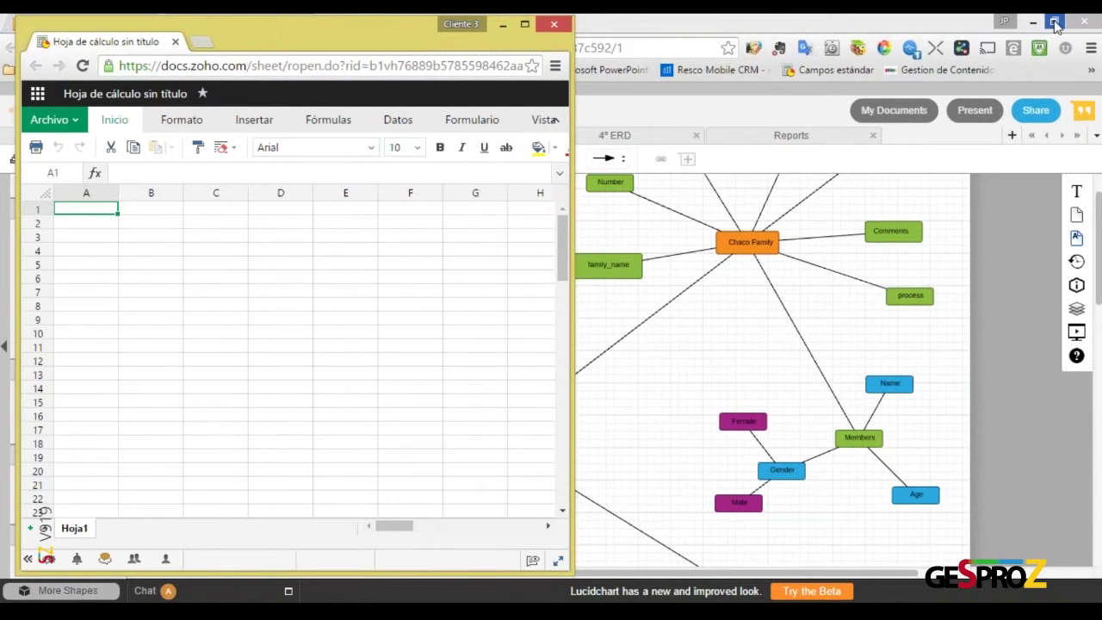
click(1054, 24)
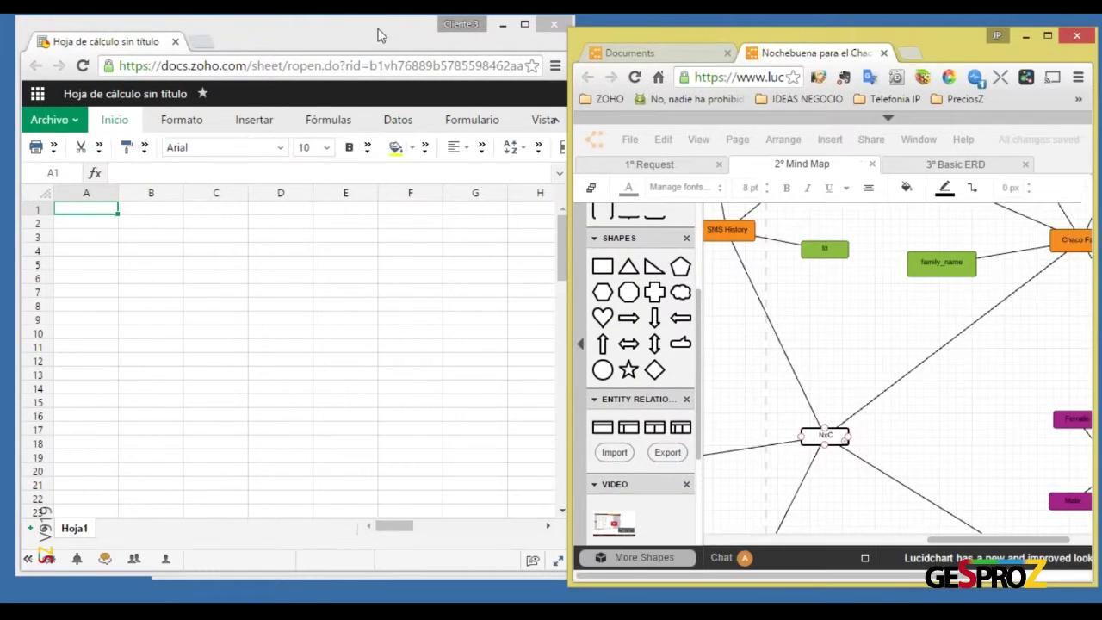
drag(378, 29, 361, 42)
drag(606, 43, 588, 30)
drag(362, 40, 355, 24)
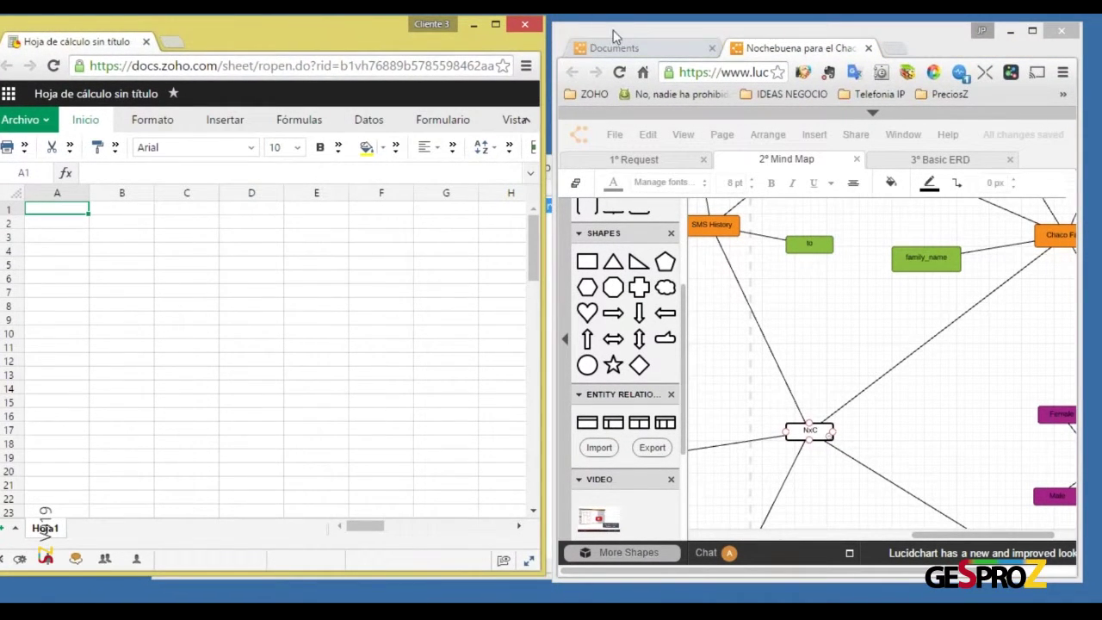
drag(613, 30, 607, 28)
Stretch the Lucidchart window to the right screen edge and exit full-screen view
drag(1086, 587, 1101, 605)
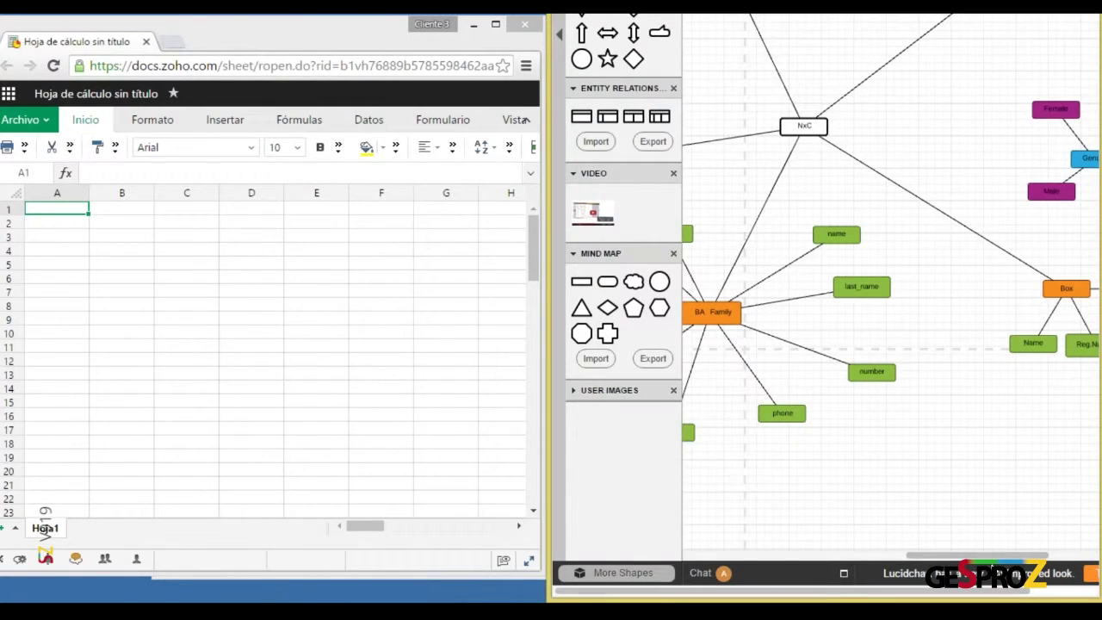
drag(988, 555, 950, 549)
scroll(880, 405, up, 4)
scroll(880, 405, up, 4)
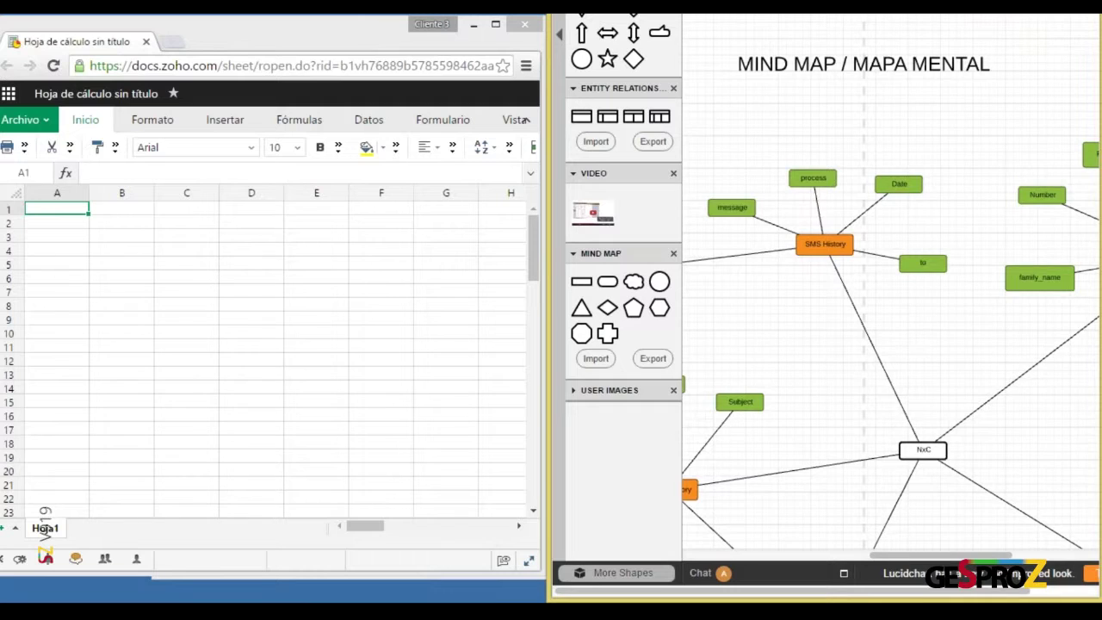
key(F11)
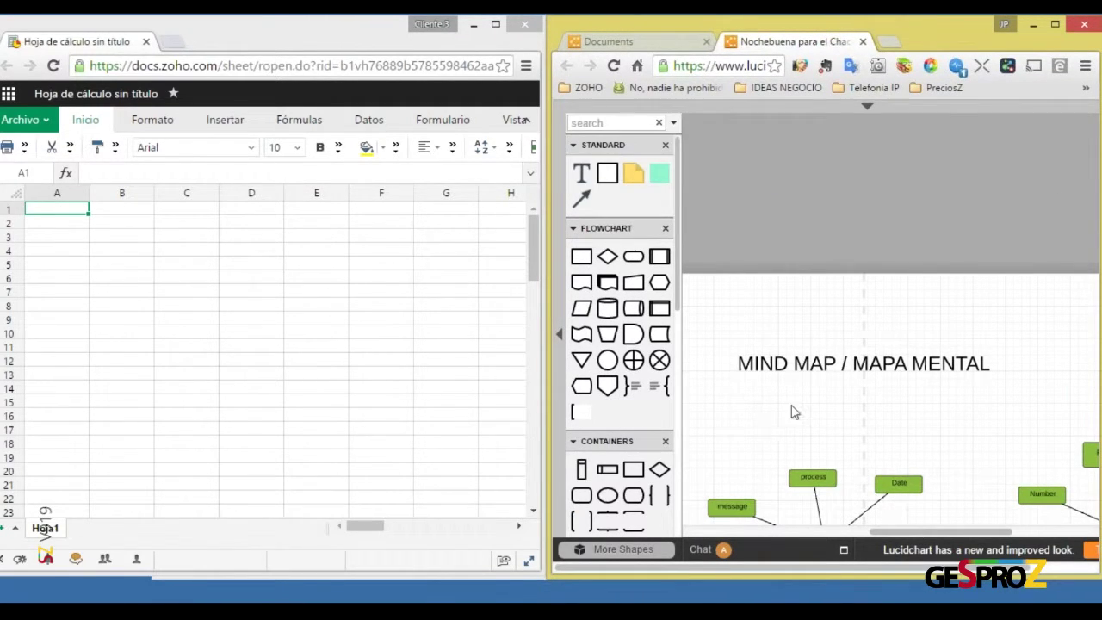
Pan Lucidchart to the Chaco Family cluster, deselect NxC and select the family_name shape
scroll(824, 403, down, 4)
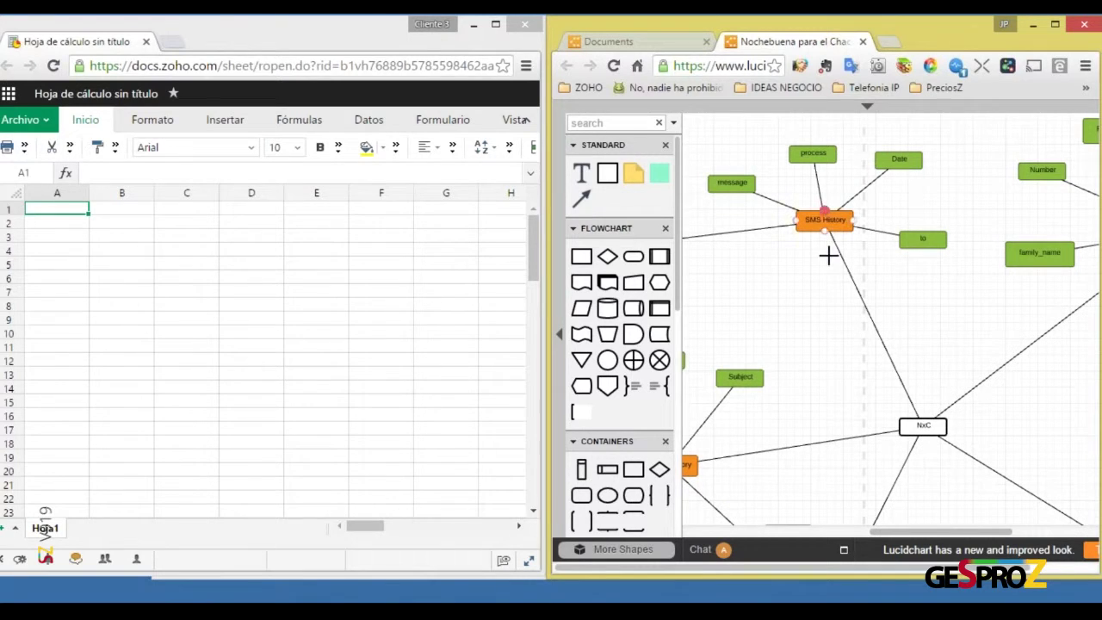
drag(942, 532, 1012, 533)
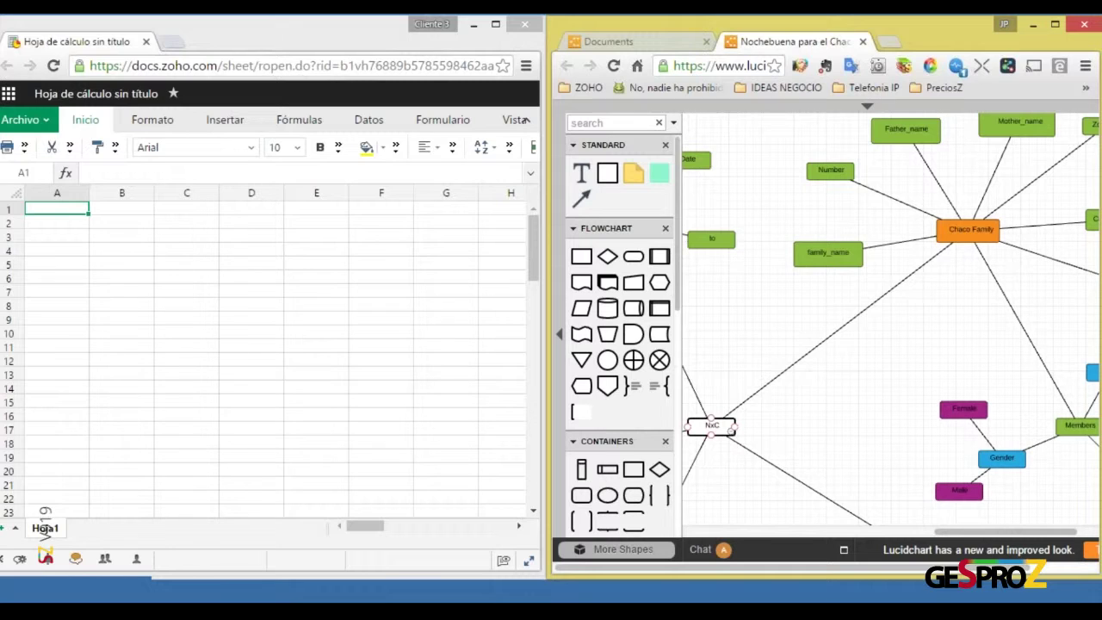
click(795, 427)
double_click(72, 209)
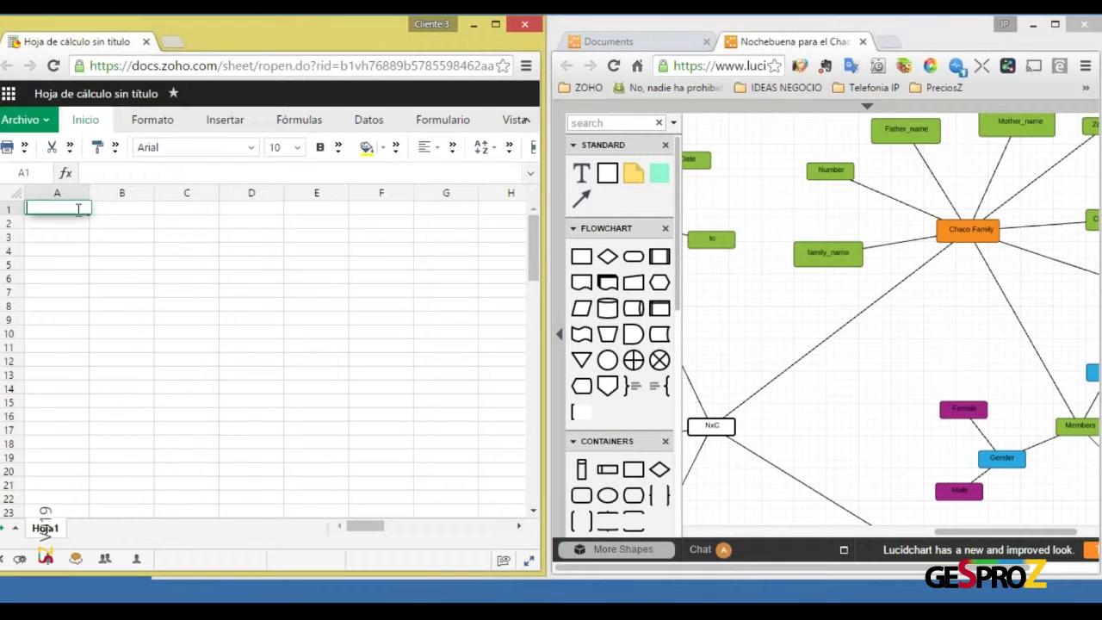
click(830, 253)
Rename the Hoja1 tab to 'Chaco Family' using Cambiar nombre
right_click(48, 529)
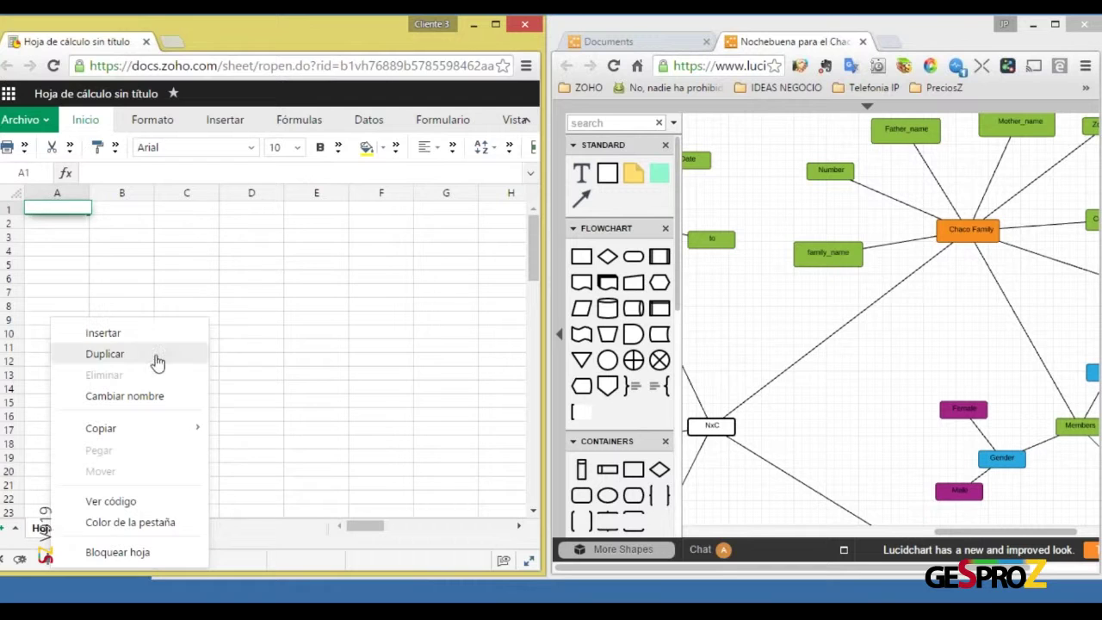
click(169, 398)
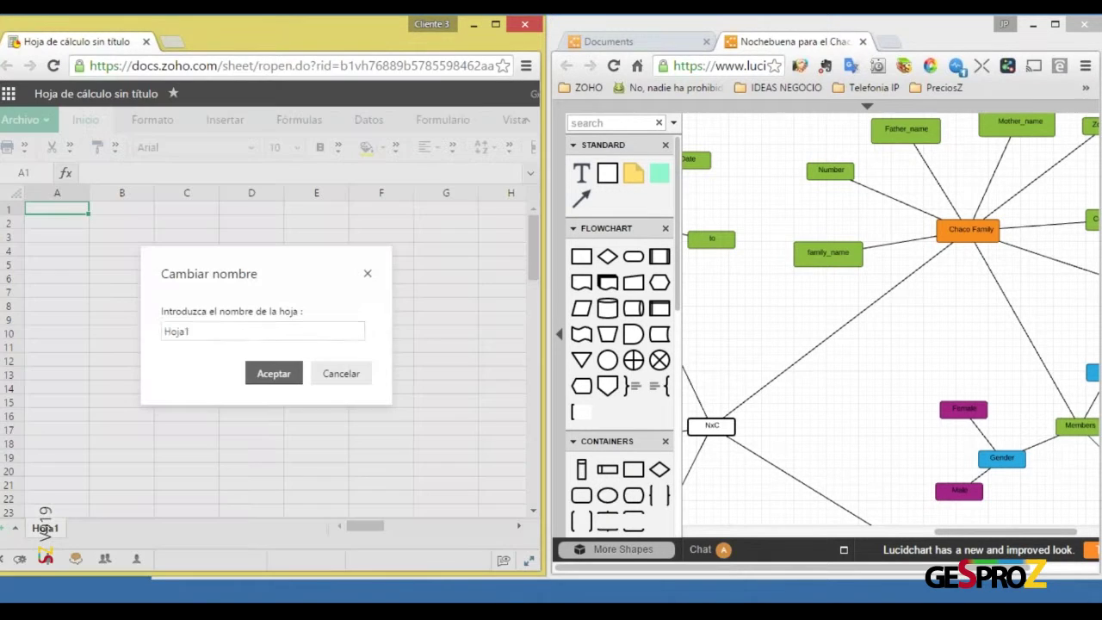
text(Chaco F)
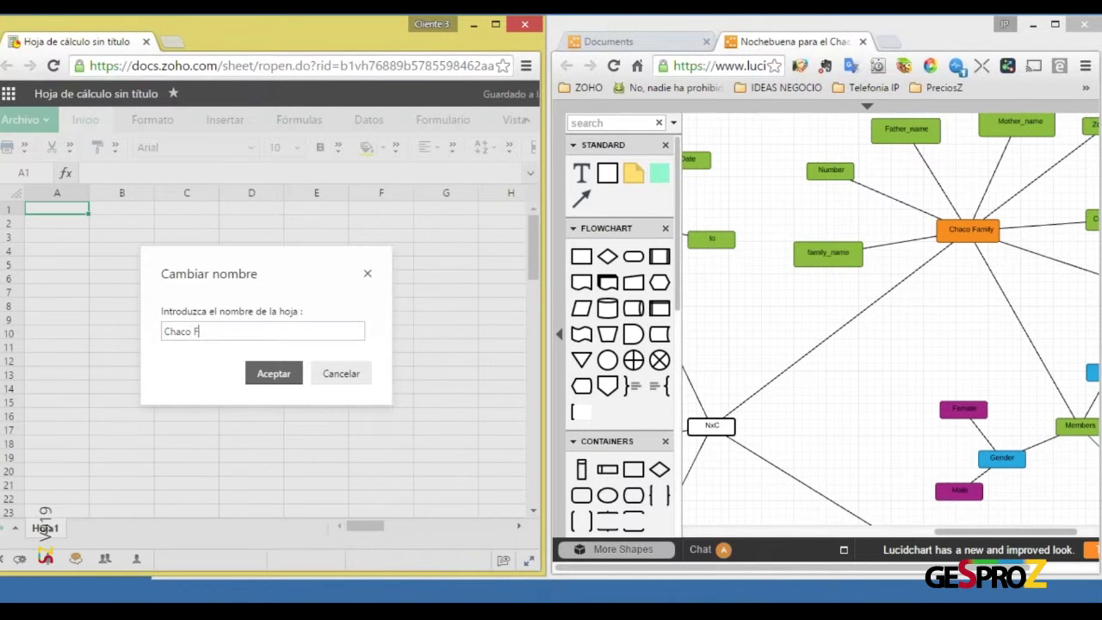
text(amily)
click(274, 375)
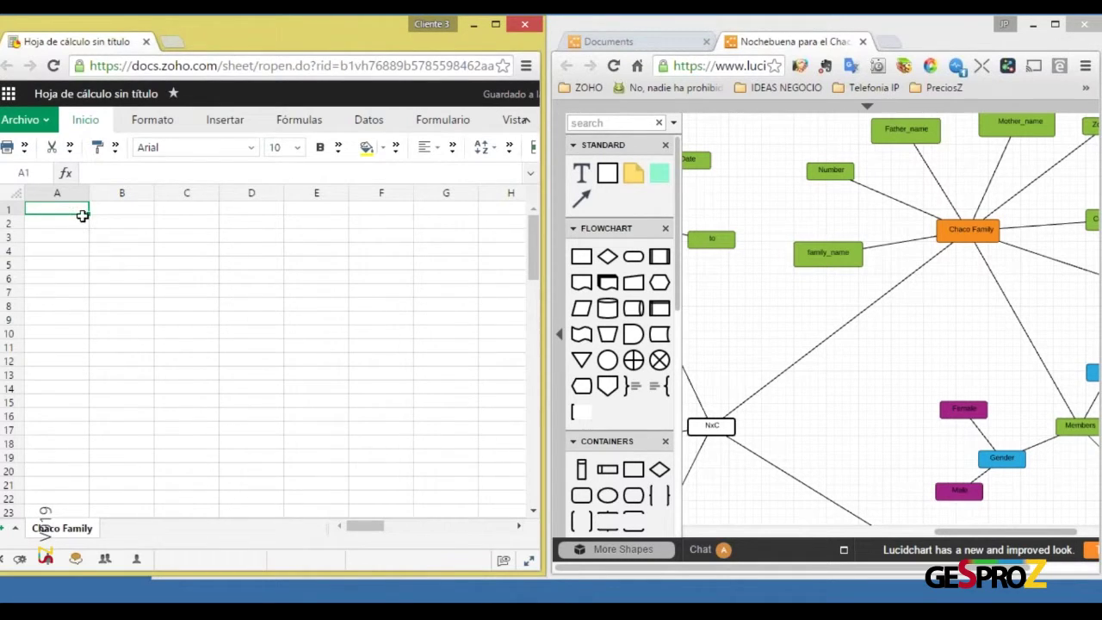
drag(967, 533, 986, 534)
scroll(906, 358, up, 1)
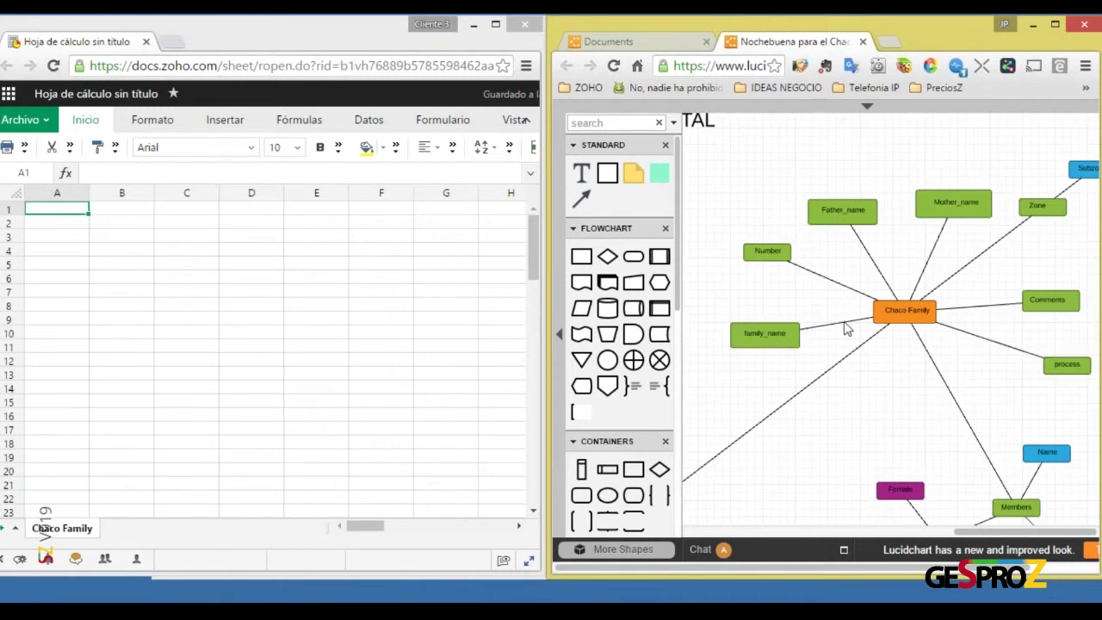
Enter 'Family Name' in A2 and 'Father Name' in B2
click(742, 332)
click(70, 207)
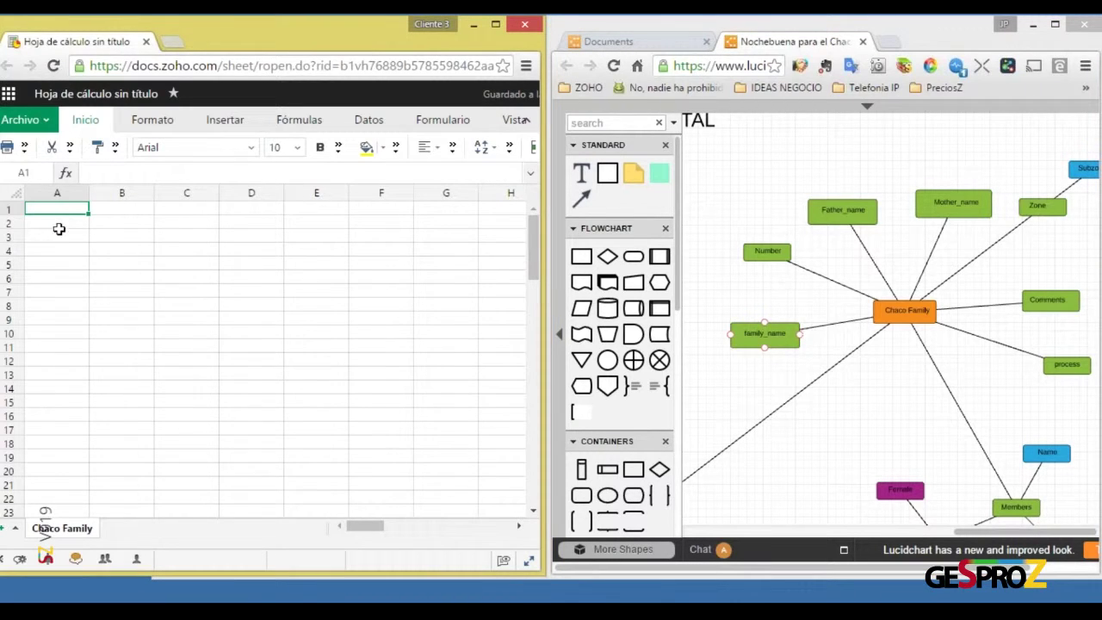
click(65, 222)
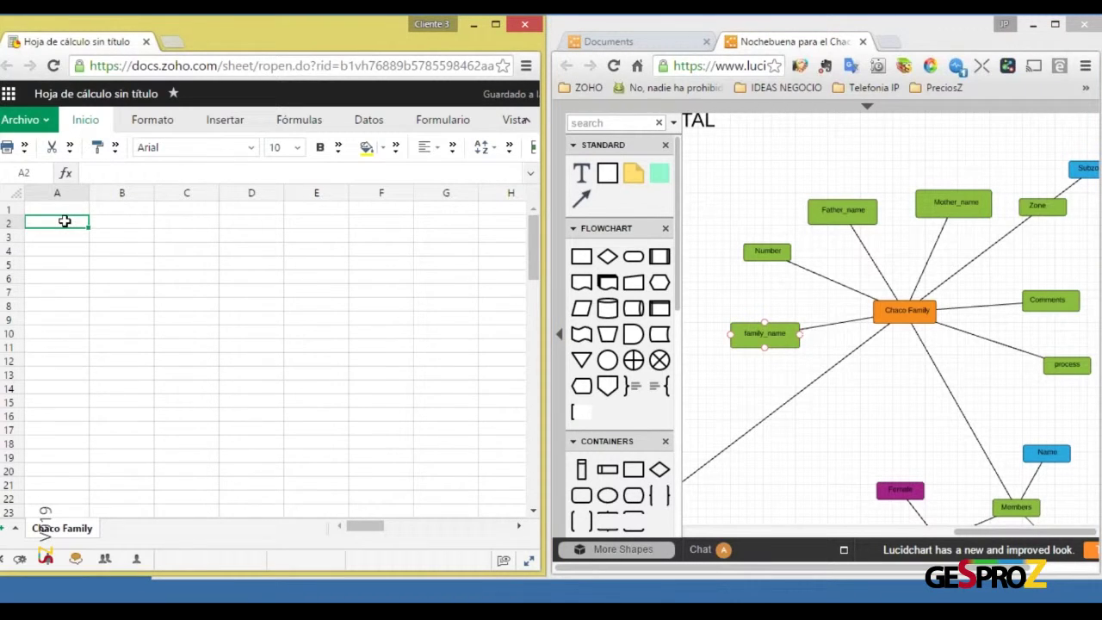
text(Family Name)
key(Return)
click(57, 222)
click(122, 222)
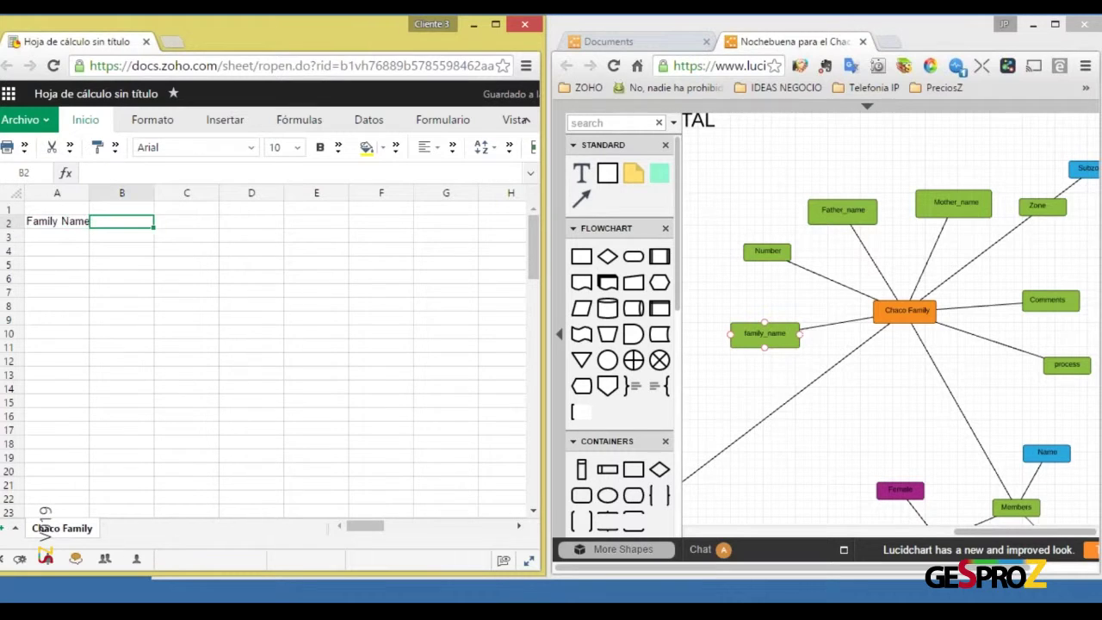
text(Father )
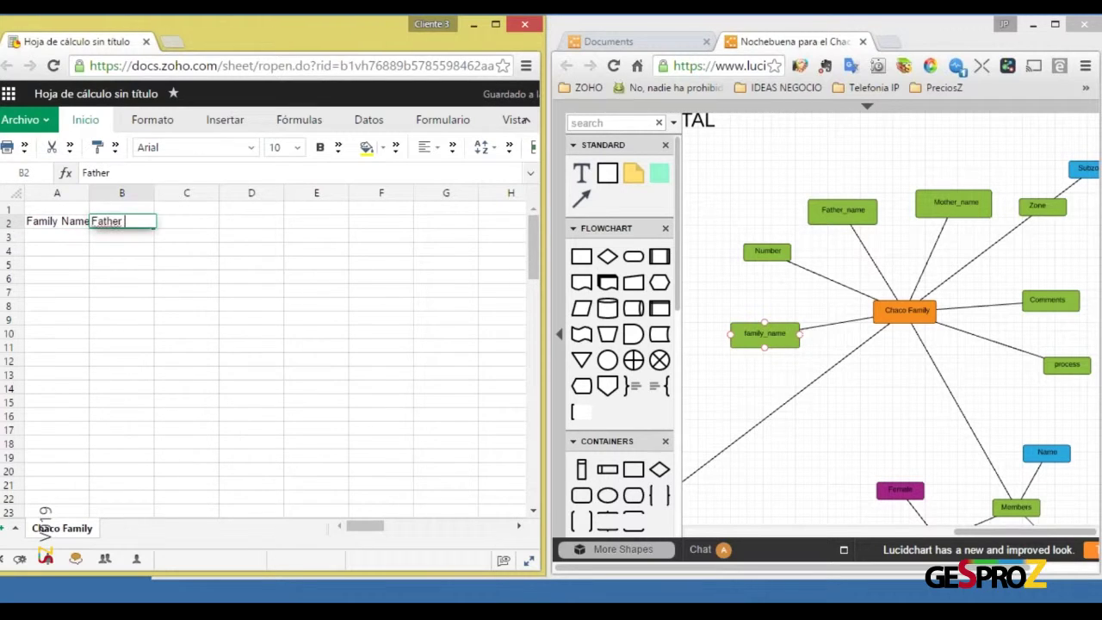
text(Name)
key(Return)
key(Up)
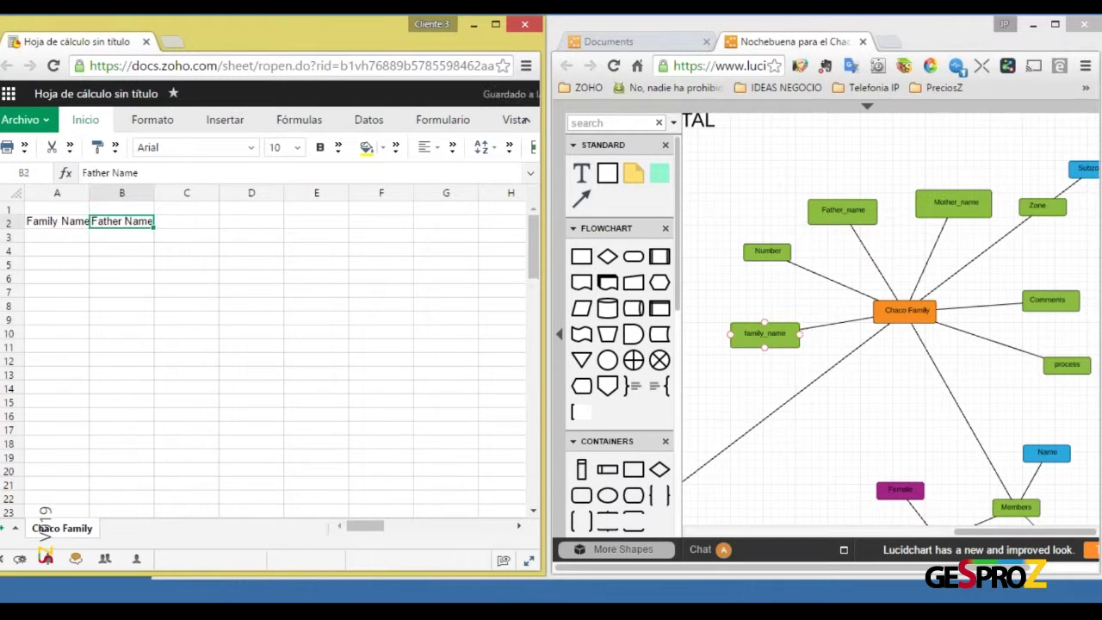
Enter 'Mother Name' in cell C2
click(758, 250)
click(802, 203)
click(184, 223)
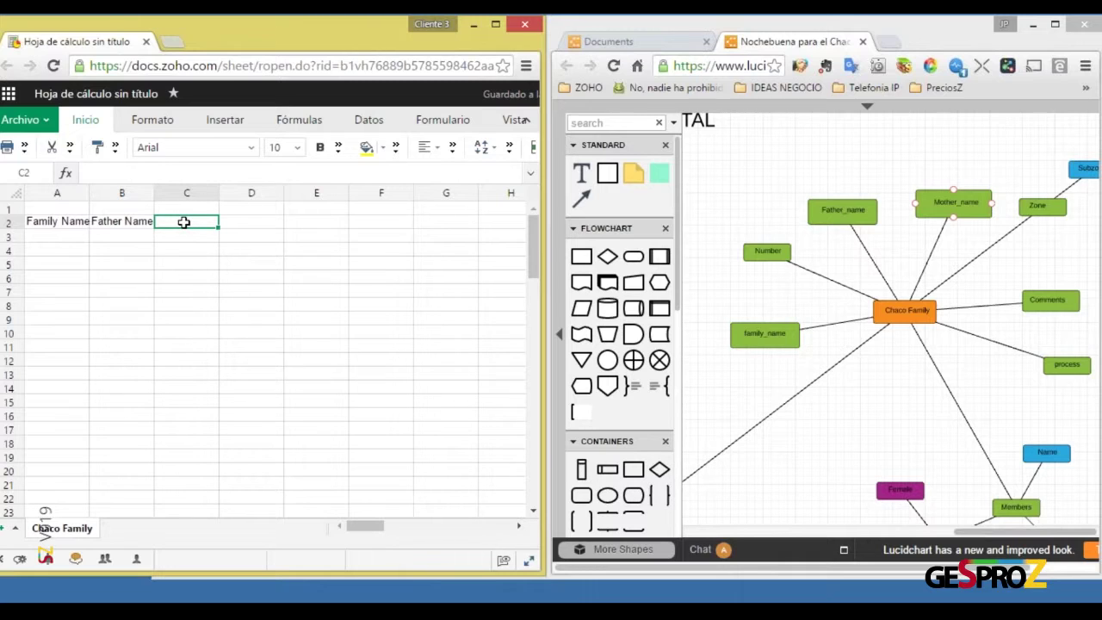
text(Mother Name)
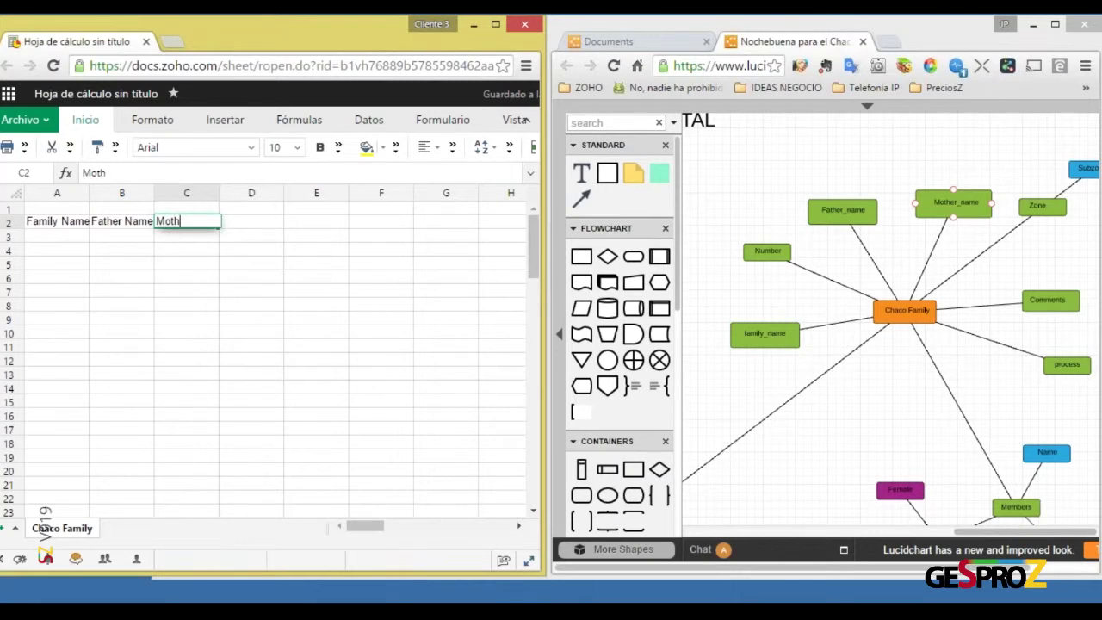
key(Return)
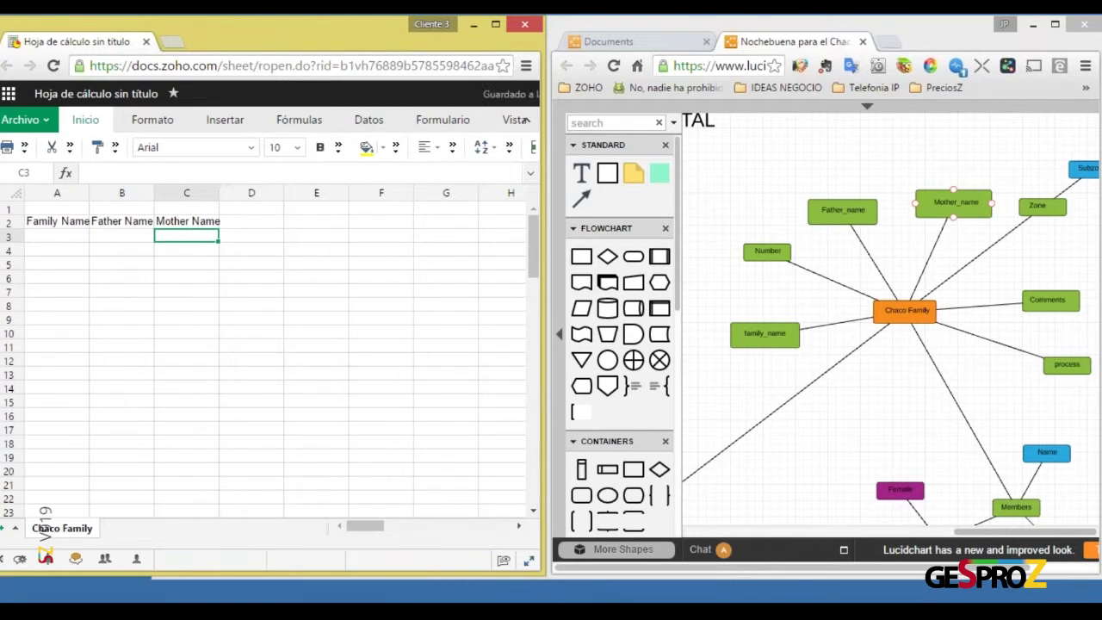
key(Up)
Enter 'Zone' in D2 and 'Comments' in E2, then select header row 2
key(Right)
text(Zone)
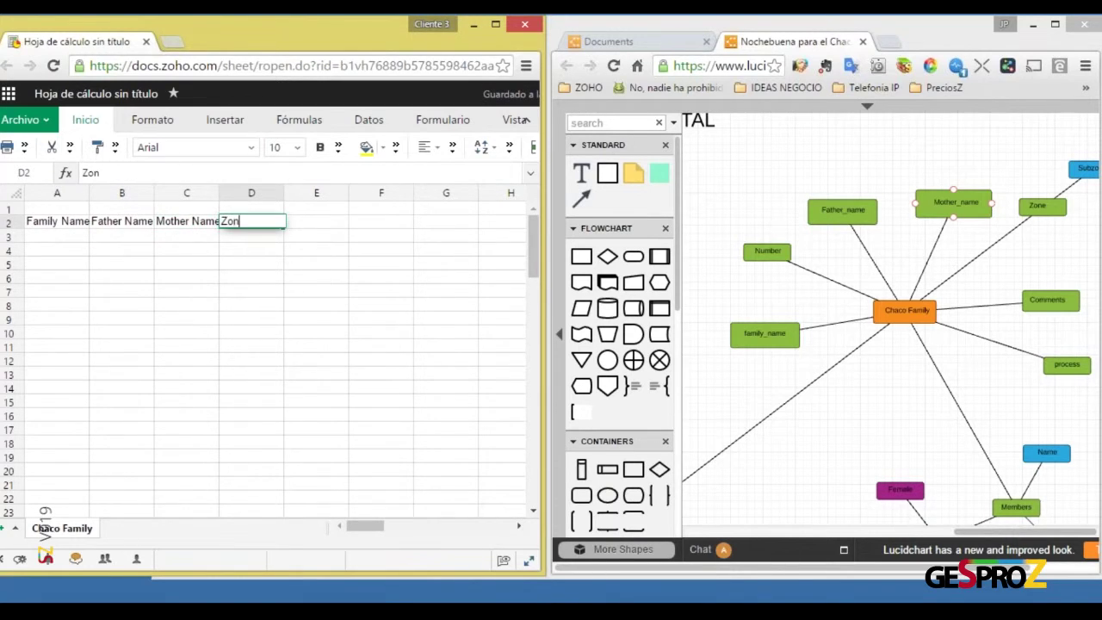
key(Return)
key(Up)
key(Right)
text(Comments)
key(Return)
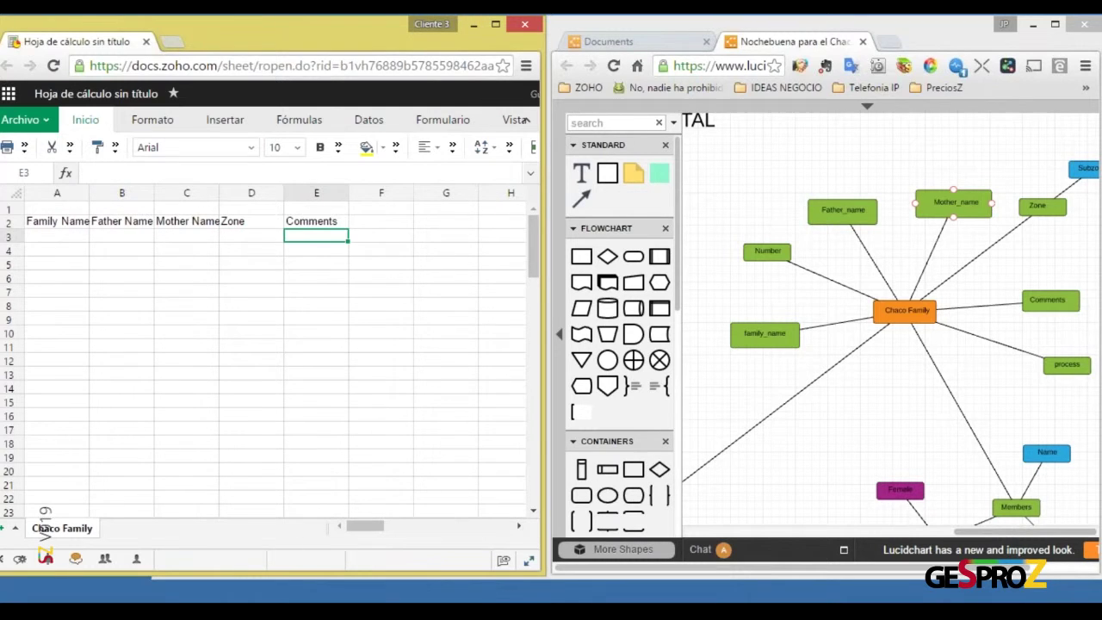
click(14, 223)
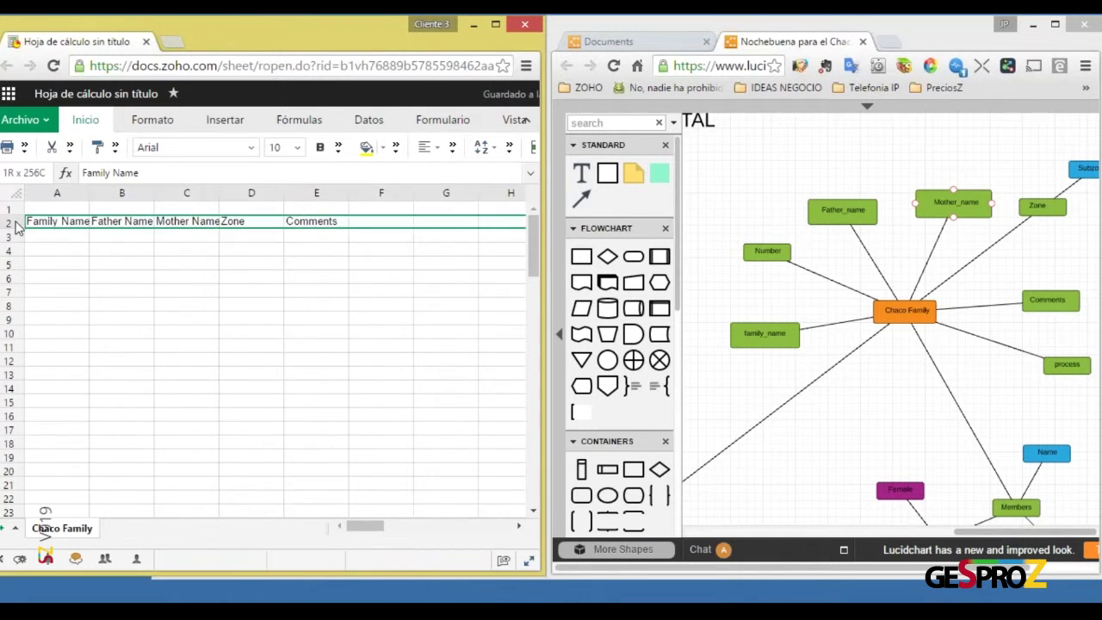
Apply a green fill to header row 2, then select the diagram's Chaco Family shape
click(383, 151)
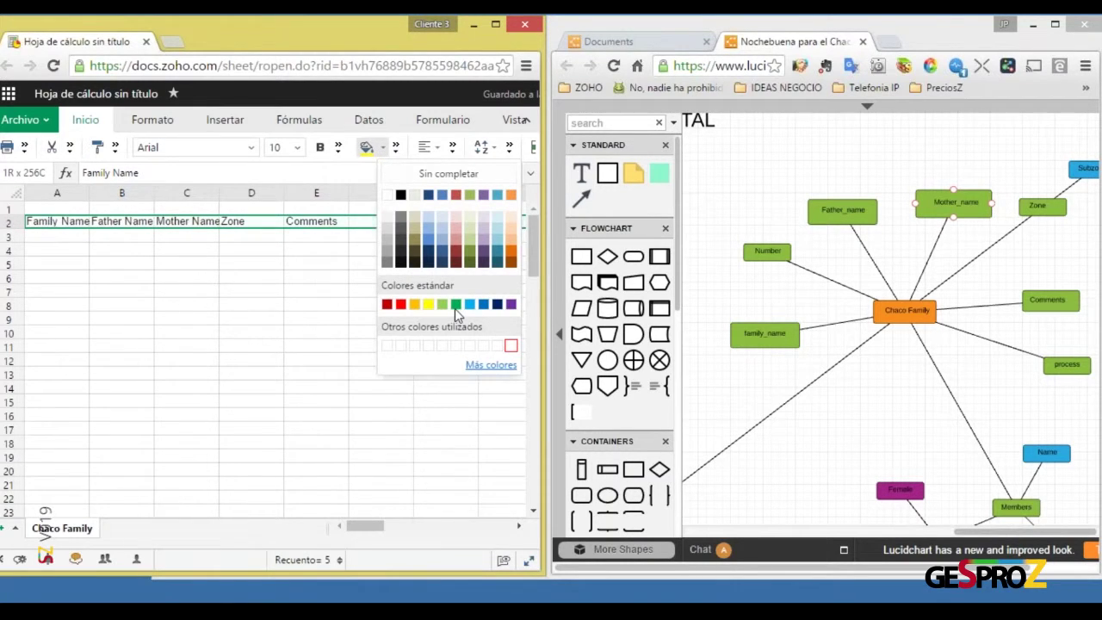
click(321, 150)
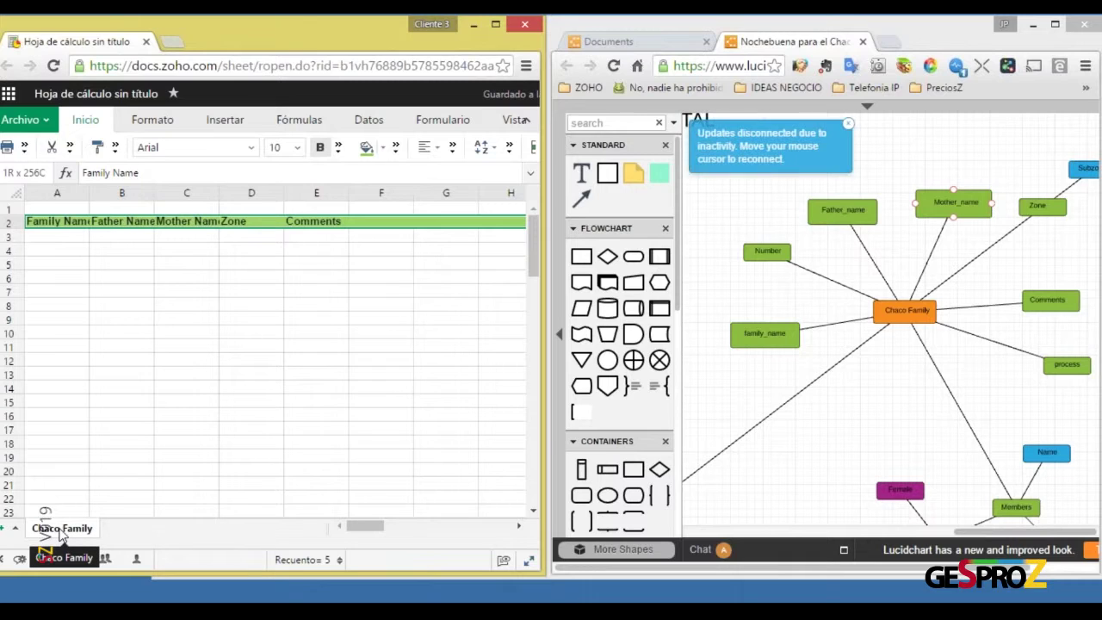
click(894, 314)
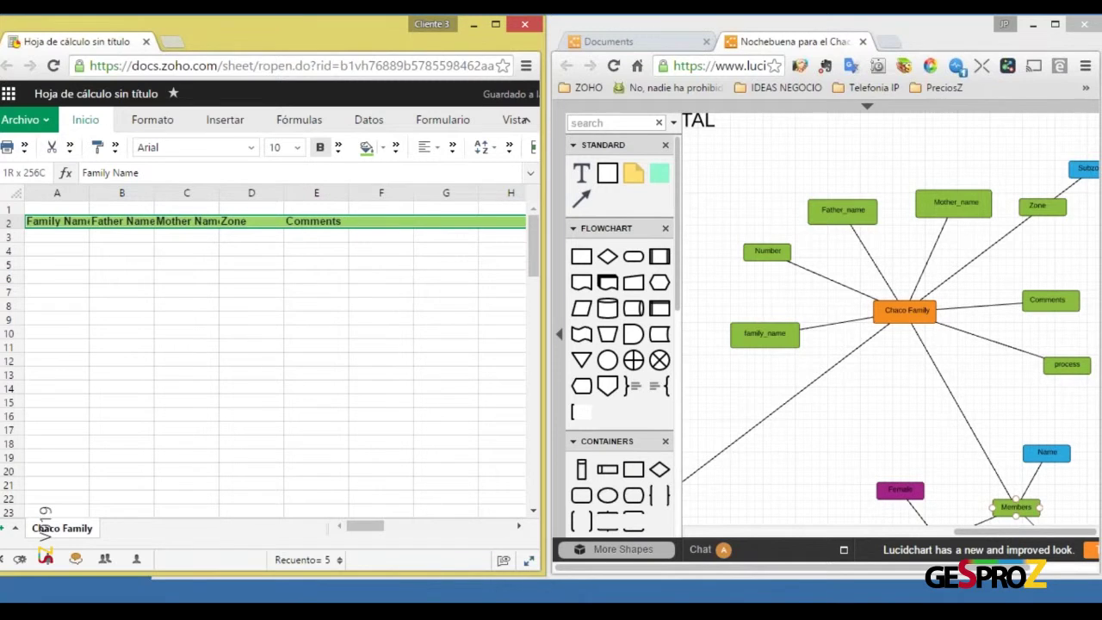
Pan the mind map and select the SMS History shape
scroll(984, 499, down, 6)
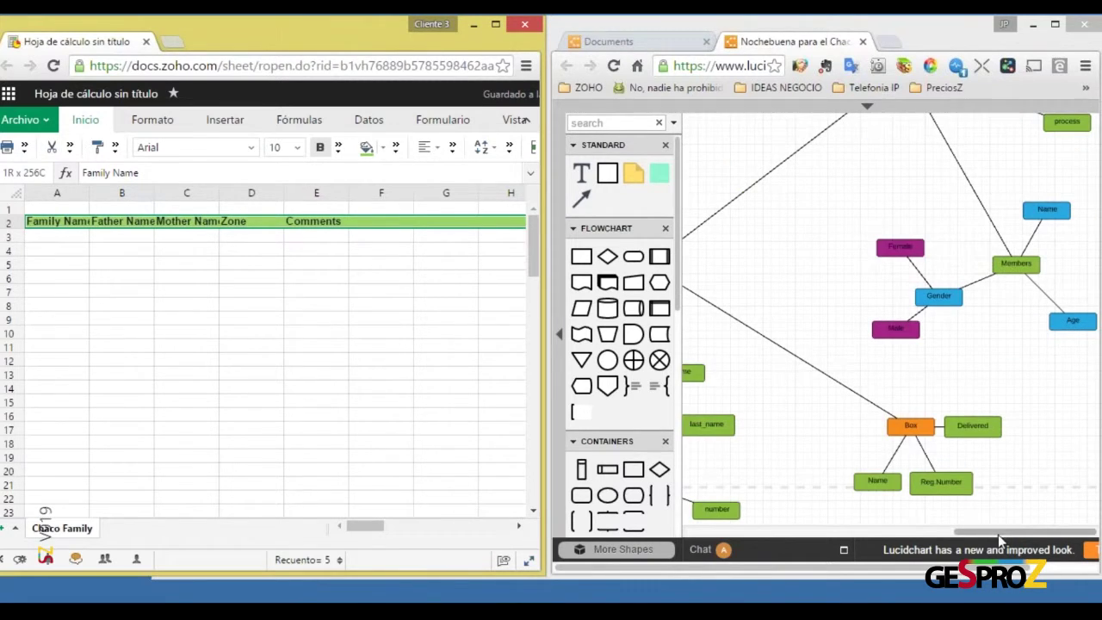
drag(1001, 532, 915, 527)
scroll(948, 398, up, 4)
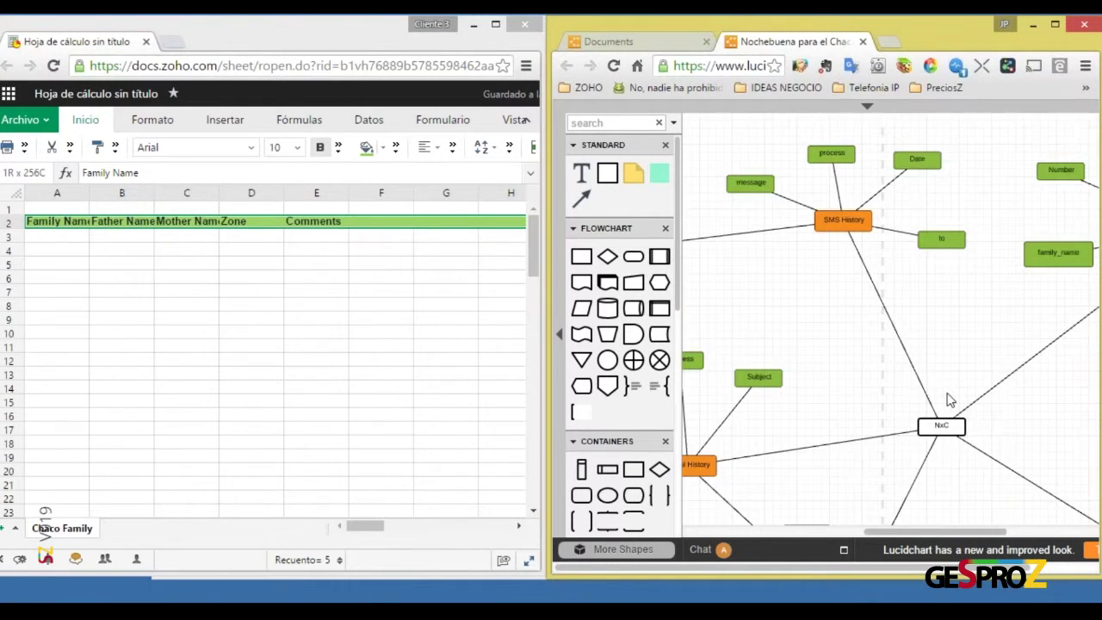
click(842, 226)
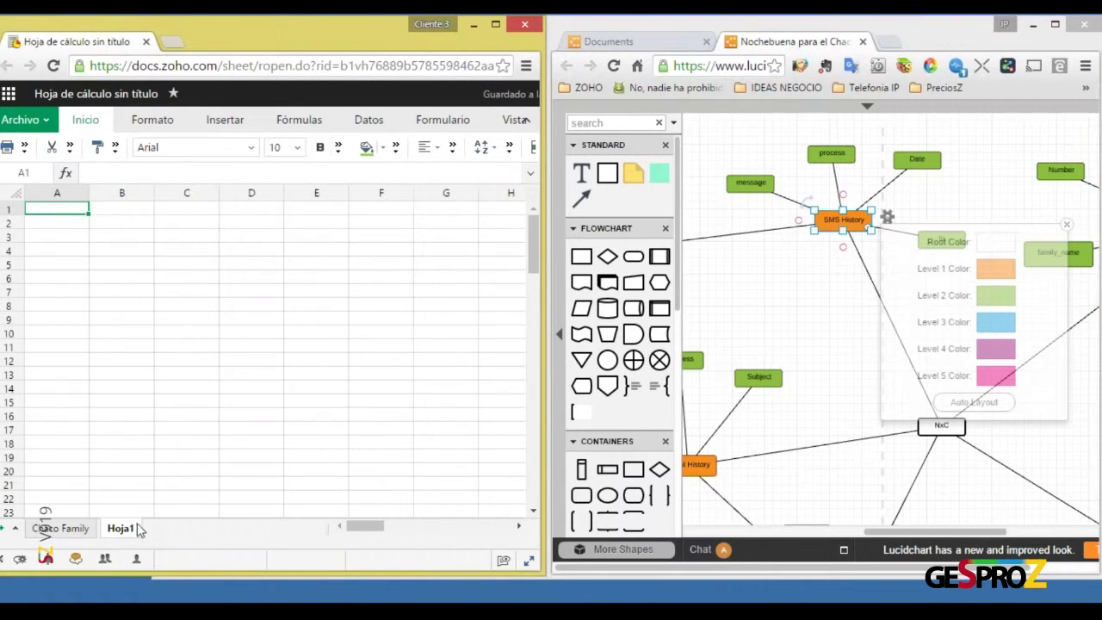
Rename the new Hoja1 sheet to 'SMS' via Cambiar nombre
right_click(129, 531)
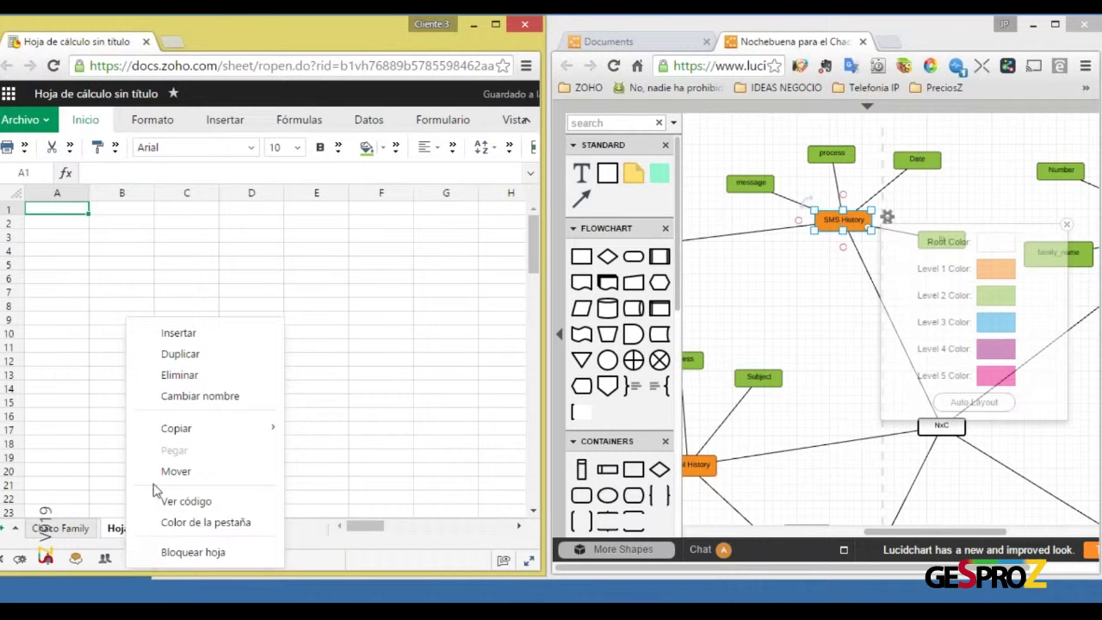
click(182, 396)
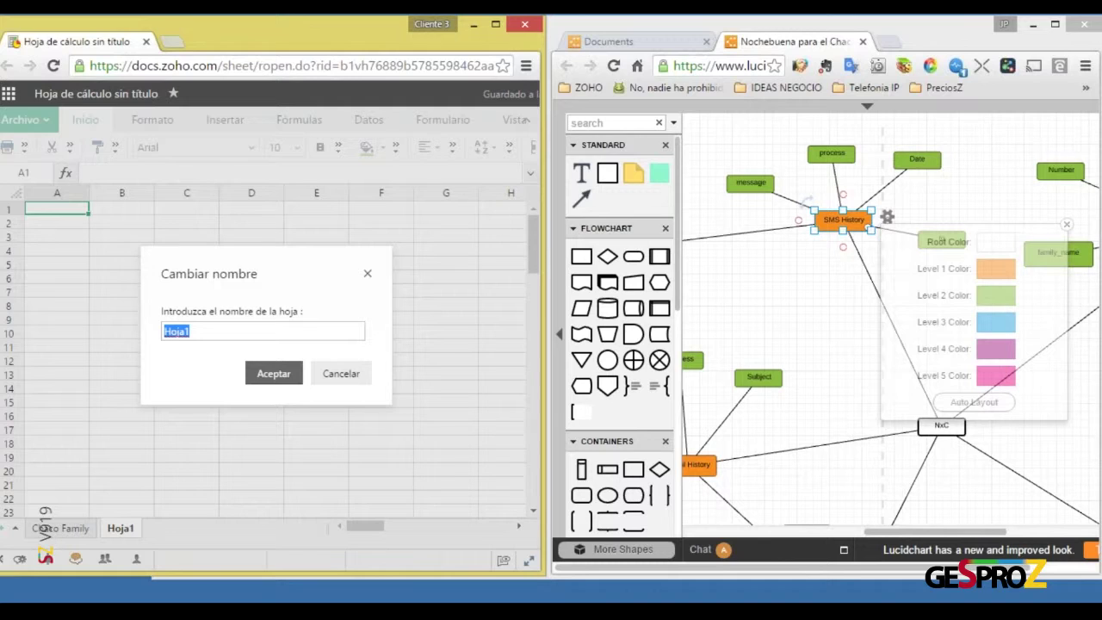
text(SMS)
click(286, 376)
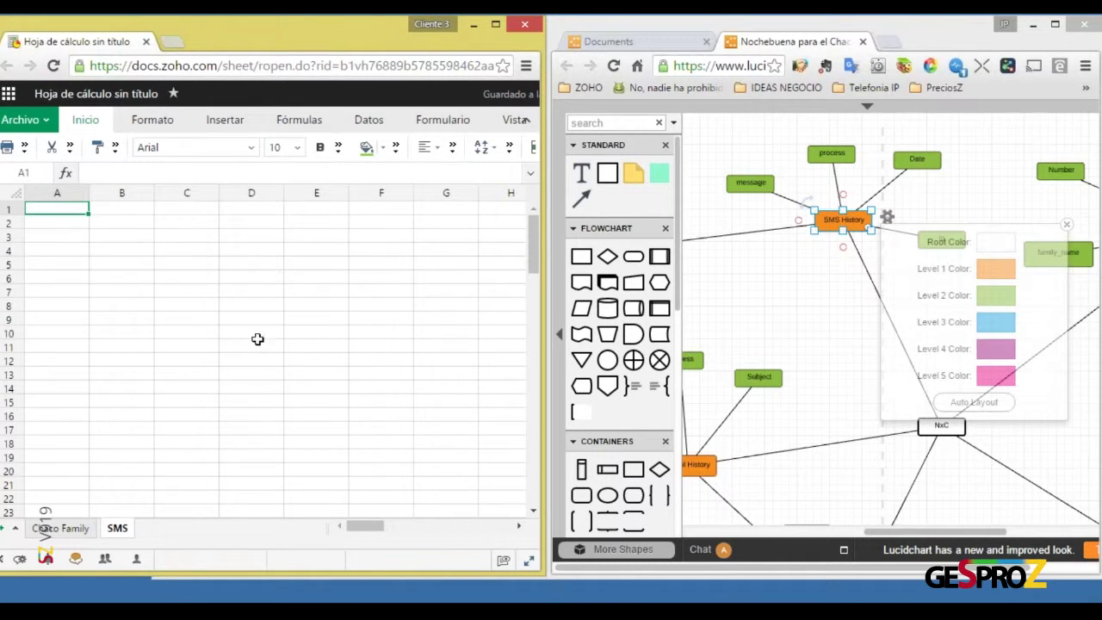
Expand the diagram editor's top section and maximise the Zoho Sheet window
click(867, 105)
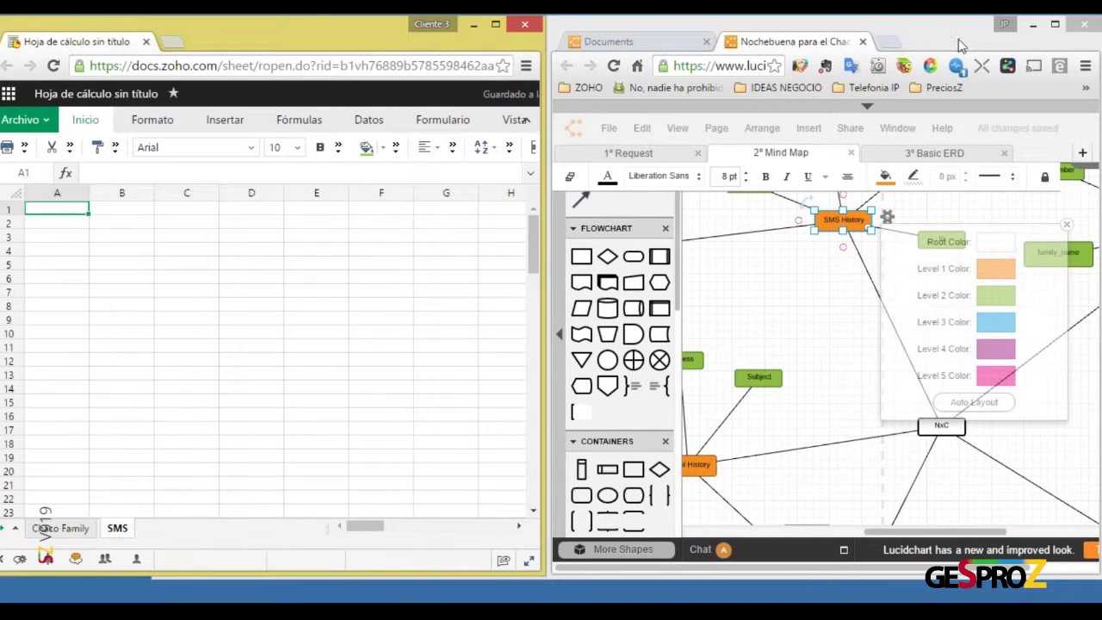
double_click(334, 29)
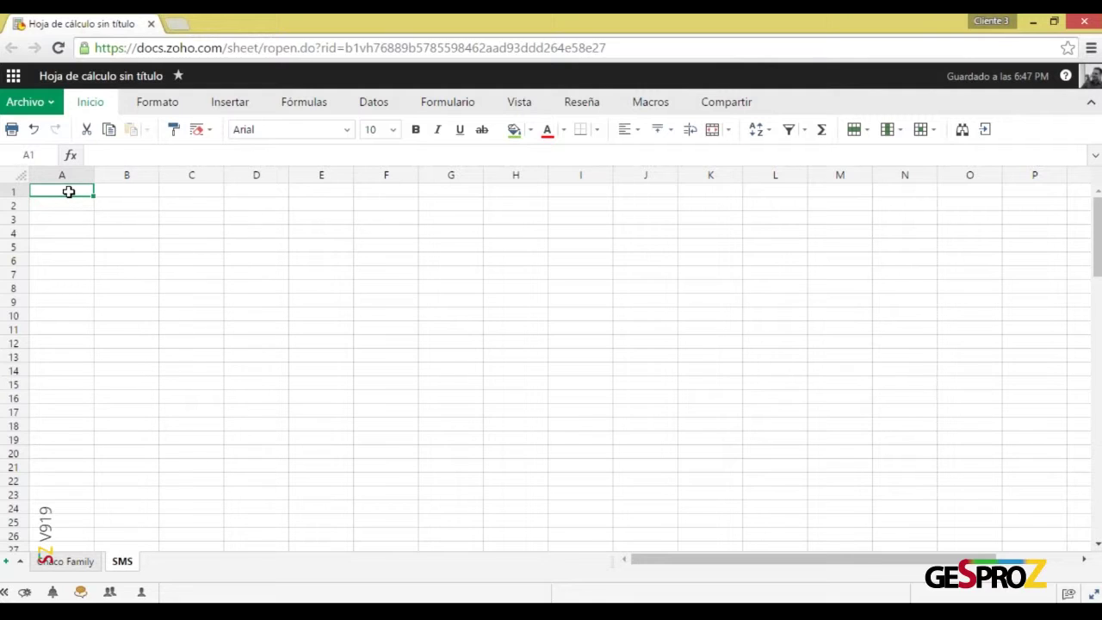
Enter 'Coordinator' in A2 and 'Text' in B2 of the SMS sheet
key(Down)
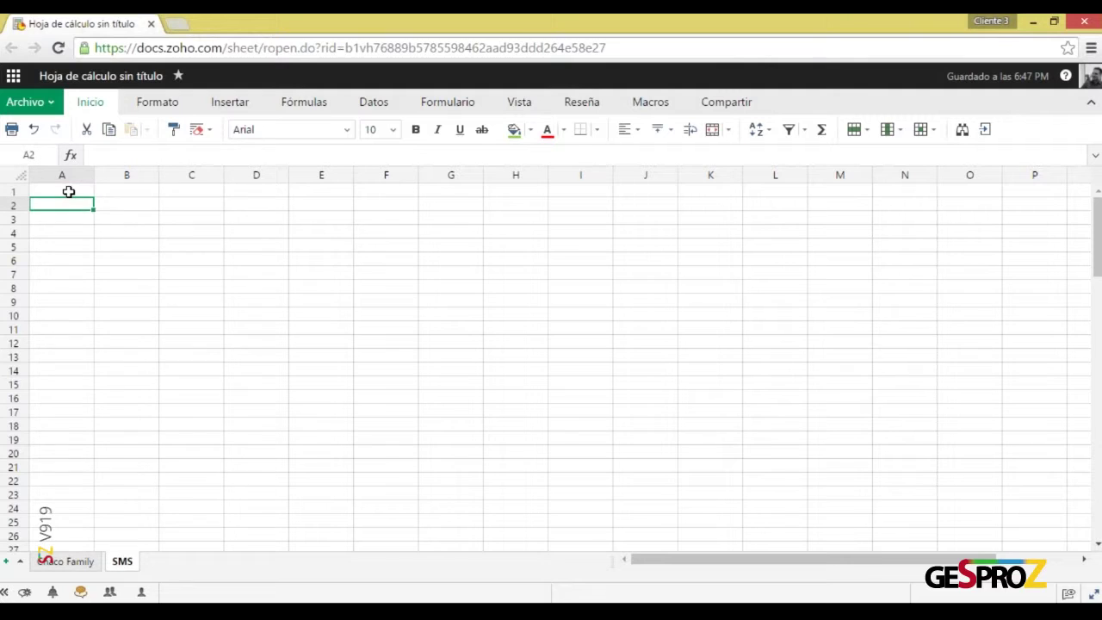
text(Coord)
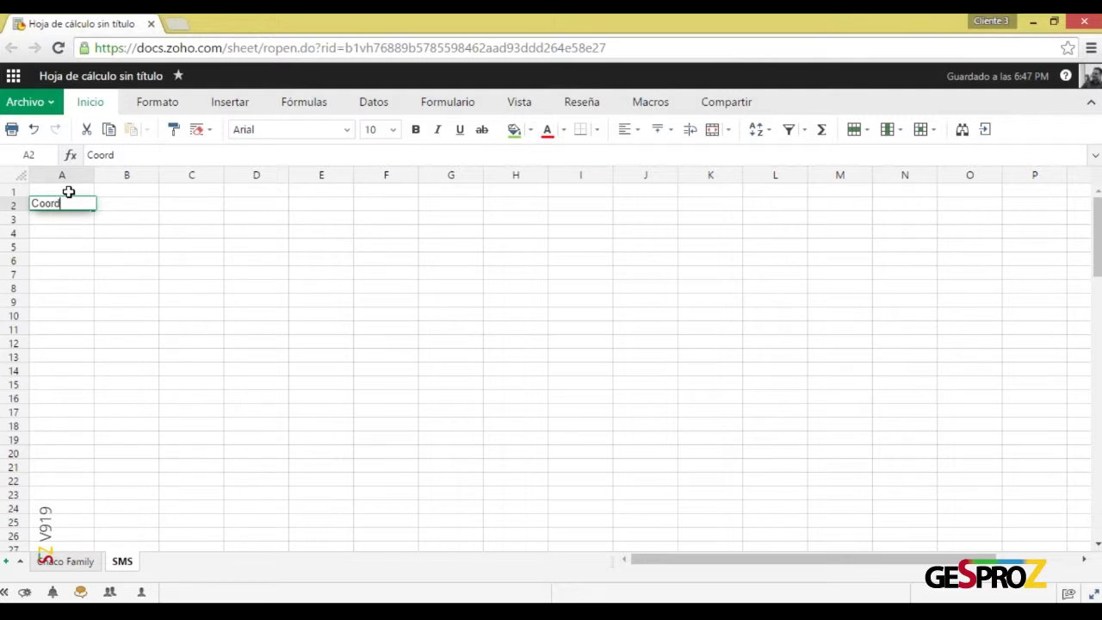
text(inator)
key(Return)
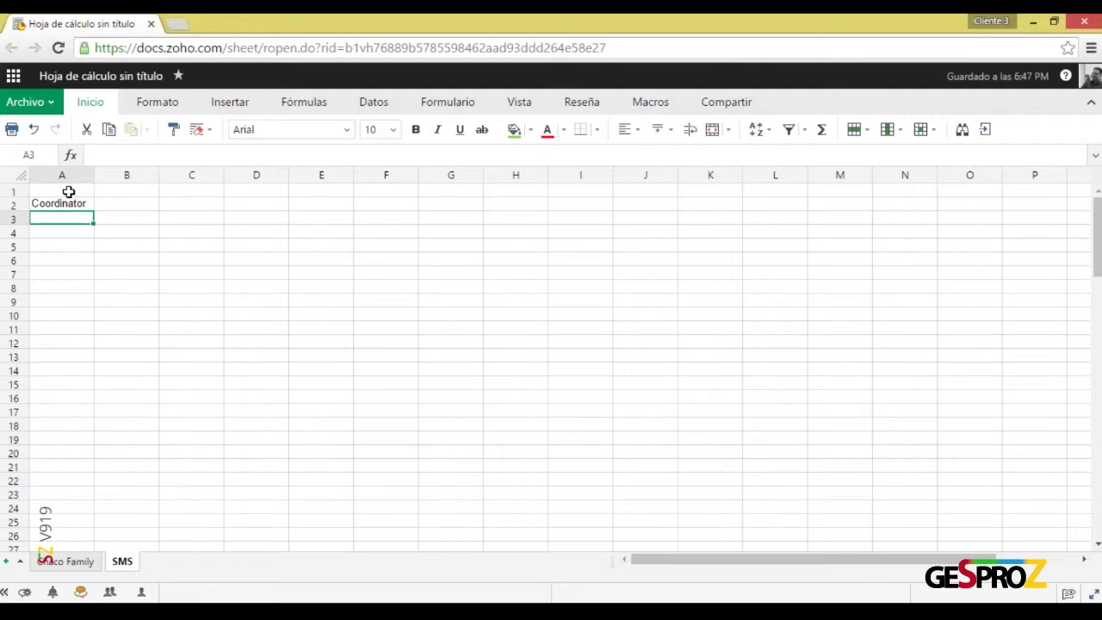
key(Up)
key(Right)
text(Text)
key(Return)
key(Up)
Enter 'Number' in C2 and 'Date/Hour' in D2
key(Right)
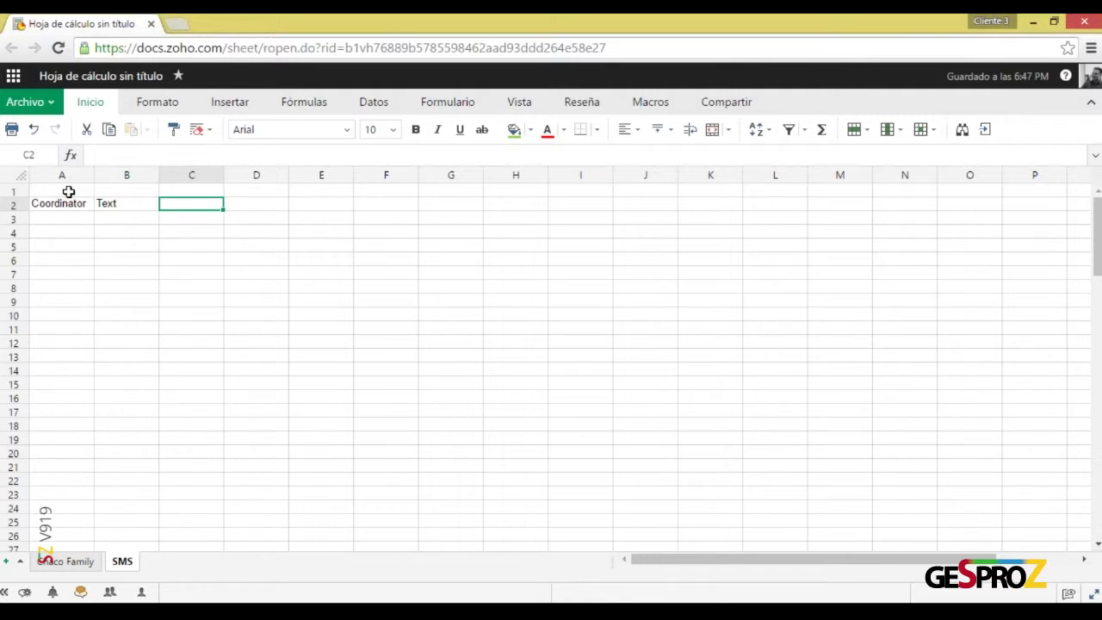
text(Number)
key(Return)
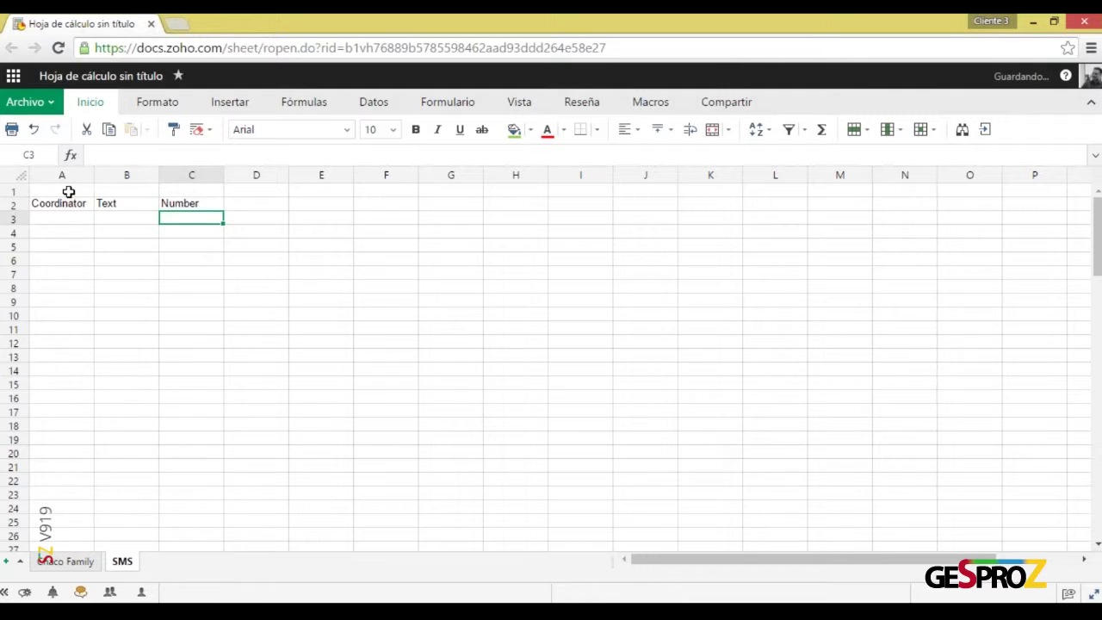
key(Up)
key(Right)
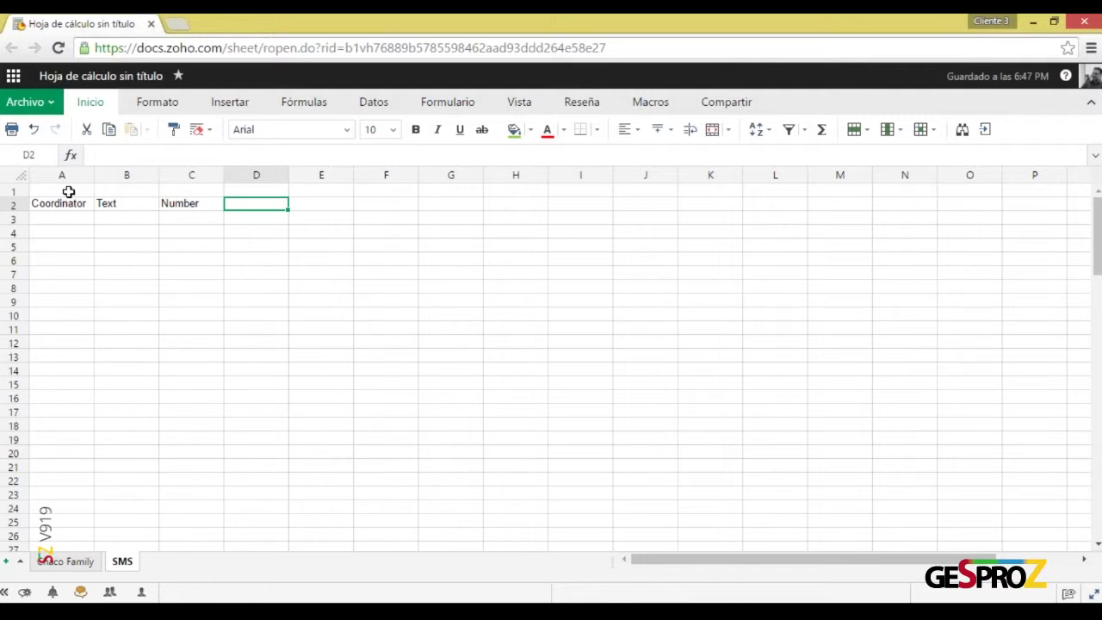
text(Da)
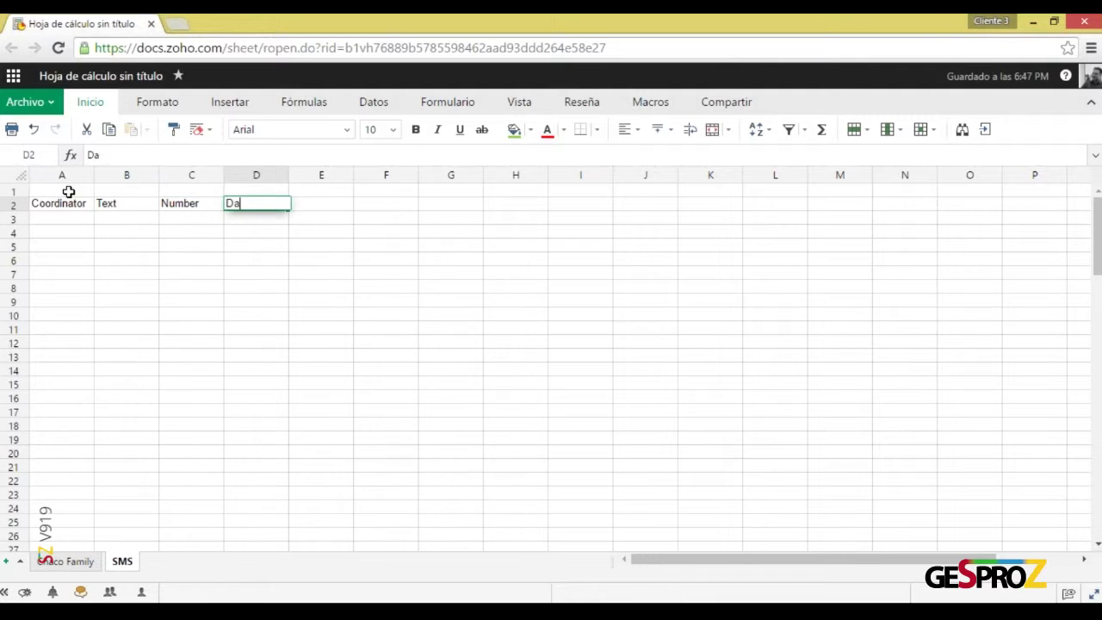
text(te/Hour)
key(Return)
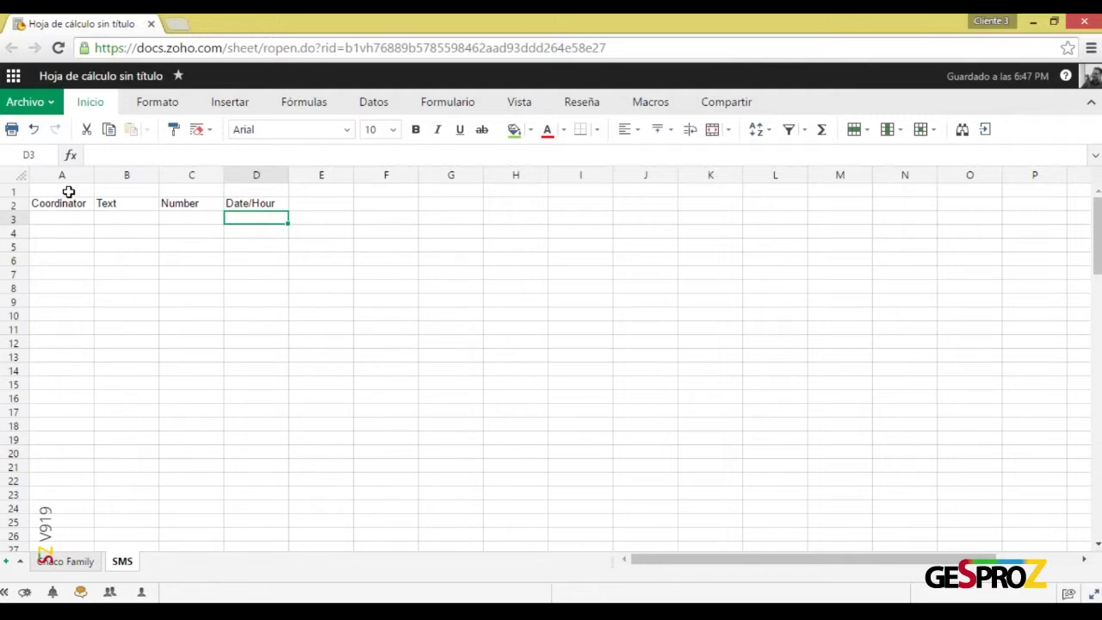
key(Up)
Enter 'Process' in E2 and select header row 2
key(Right)
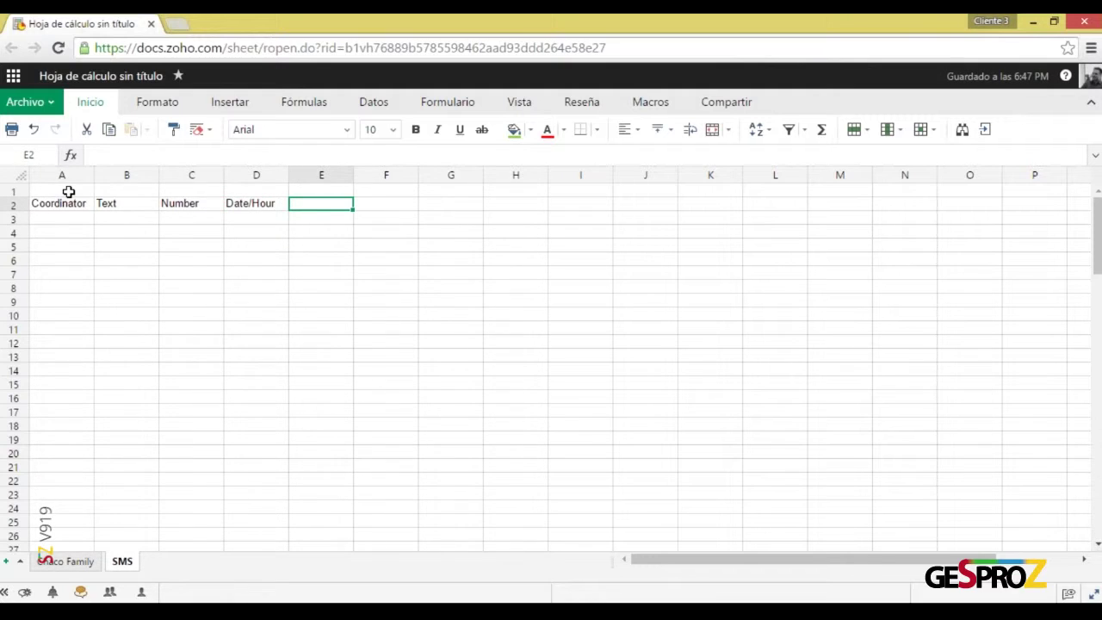
text(Process)
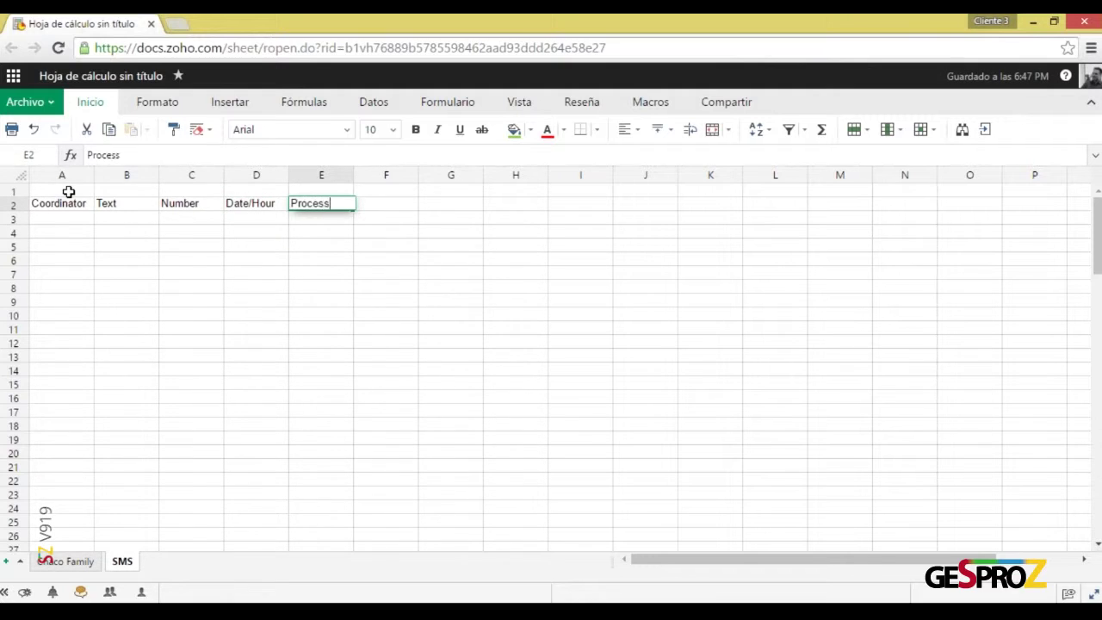
key(Return)
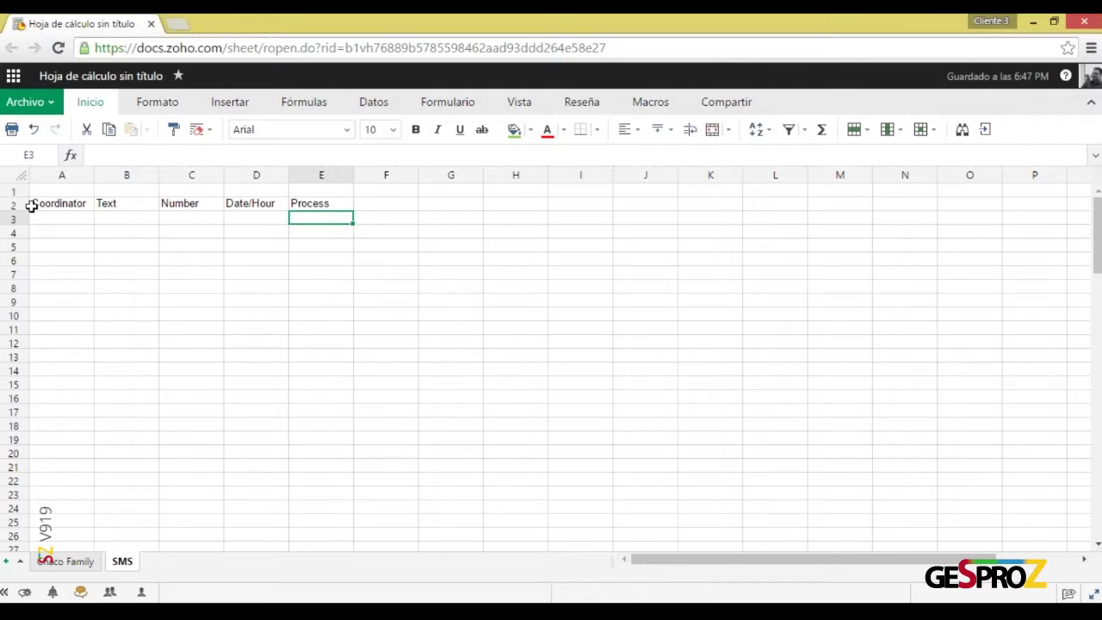
click(26, 207)
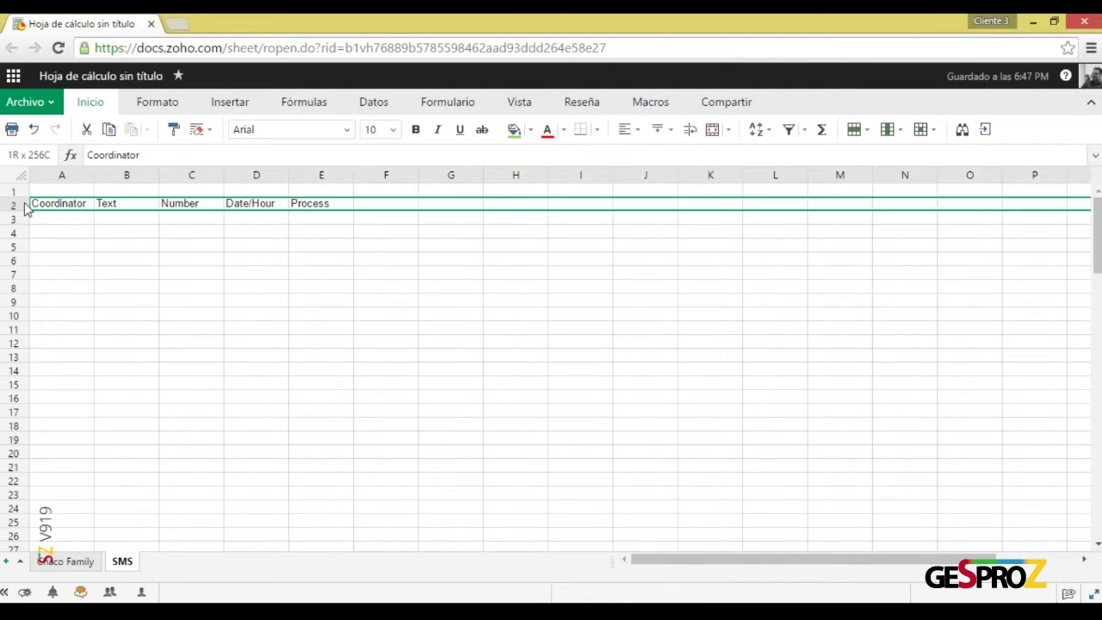
Make SMS row 2 green-filled and bold, then restore the window to half-screen
click(514, 130)
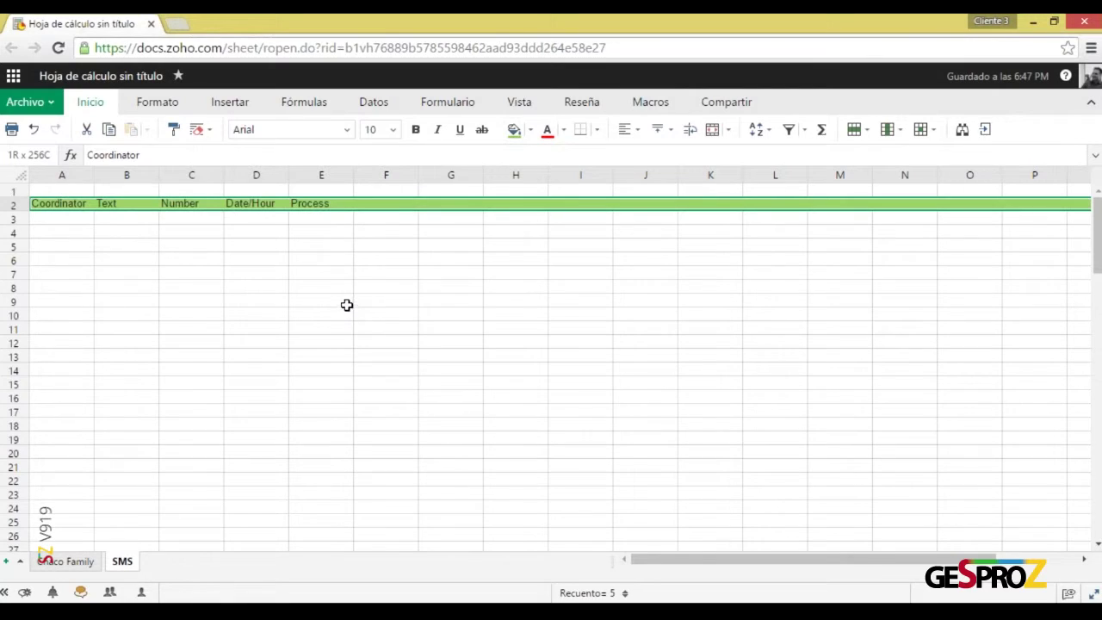
click(414, 129)
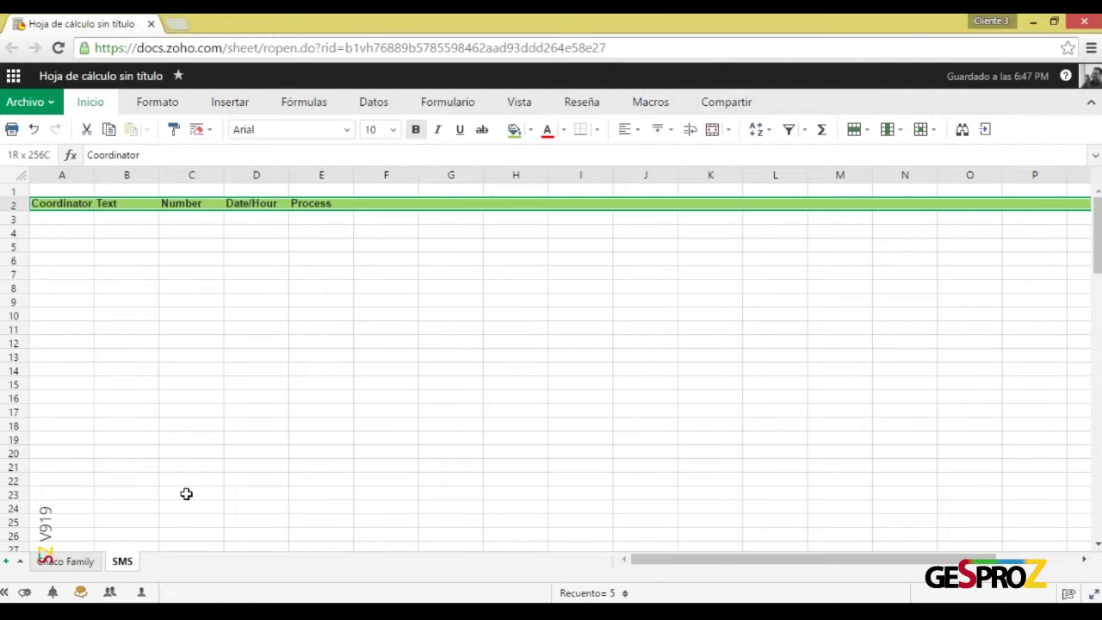
click(1054, 21)
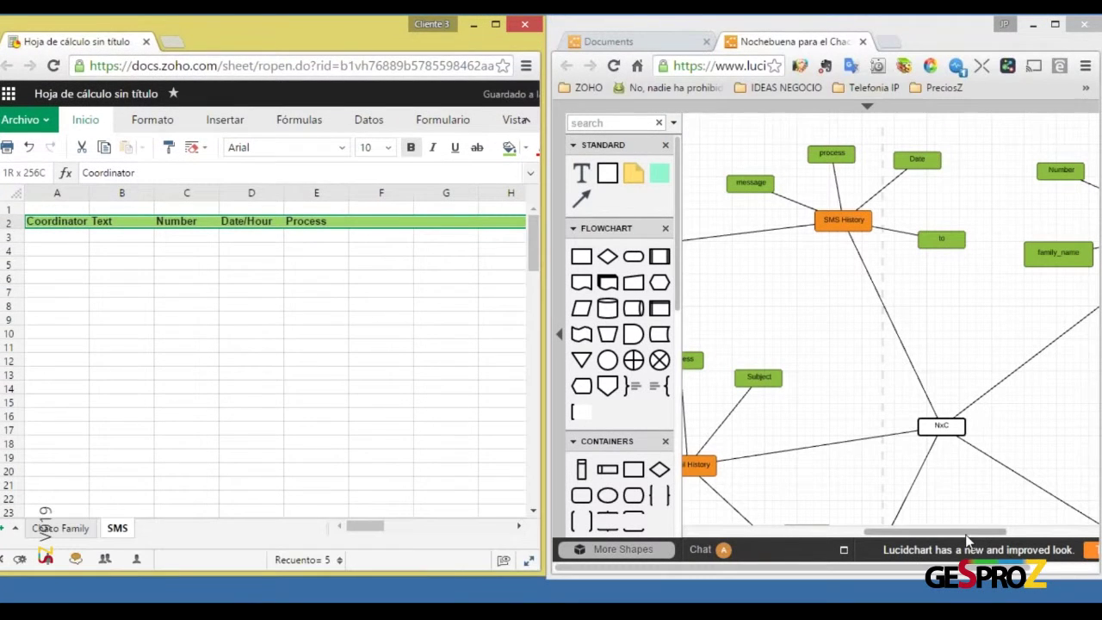
Center the BA Family node in Lucidchart and add a new blank sheet, Hoja1, to the workbook
drag(956, 533, 893, 535)
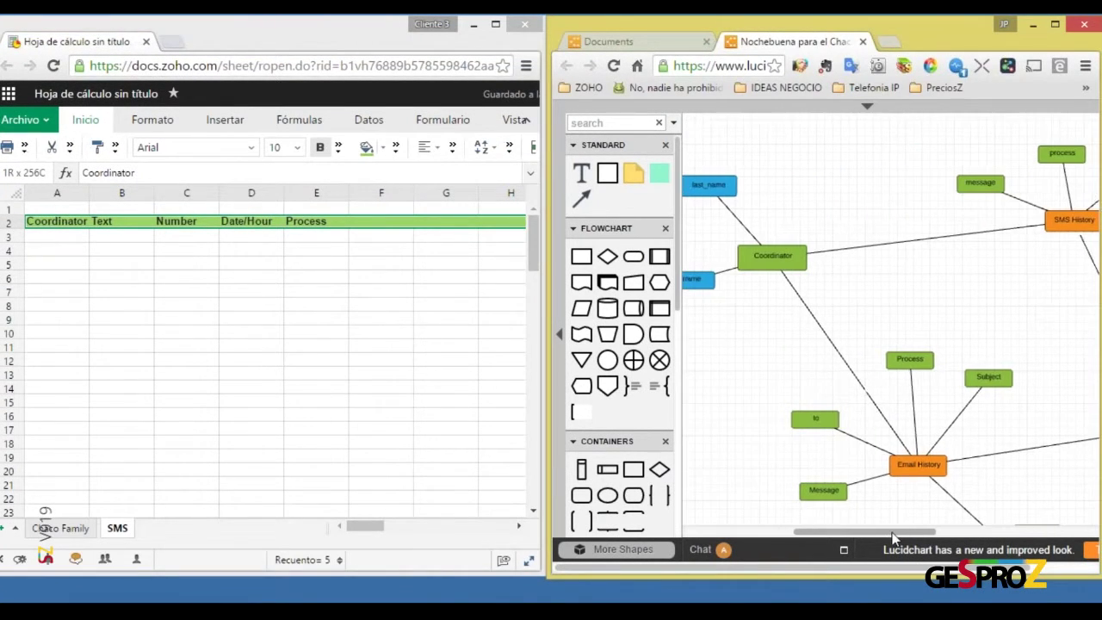
scroll(757, 406, down, 2)
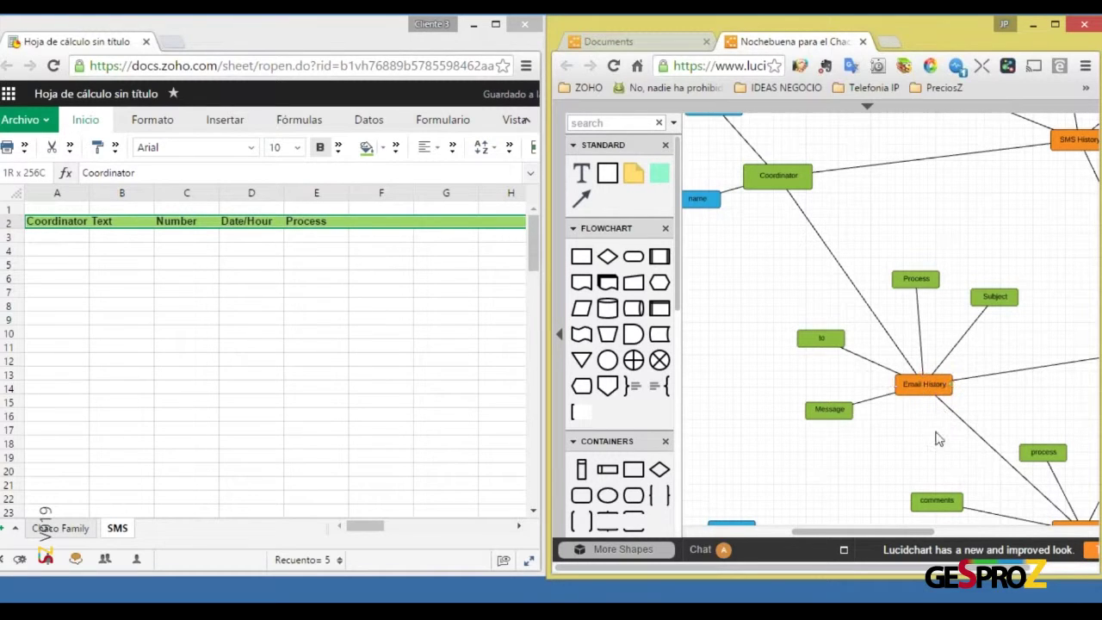
scroll(938, 439, down, 8)
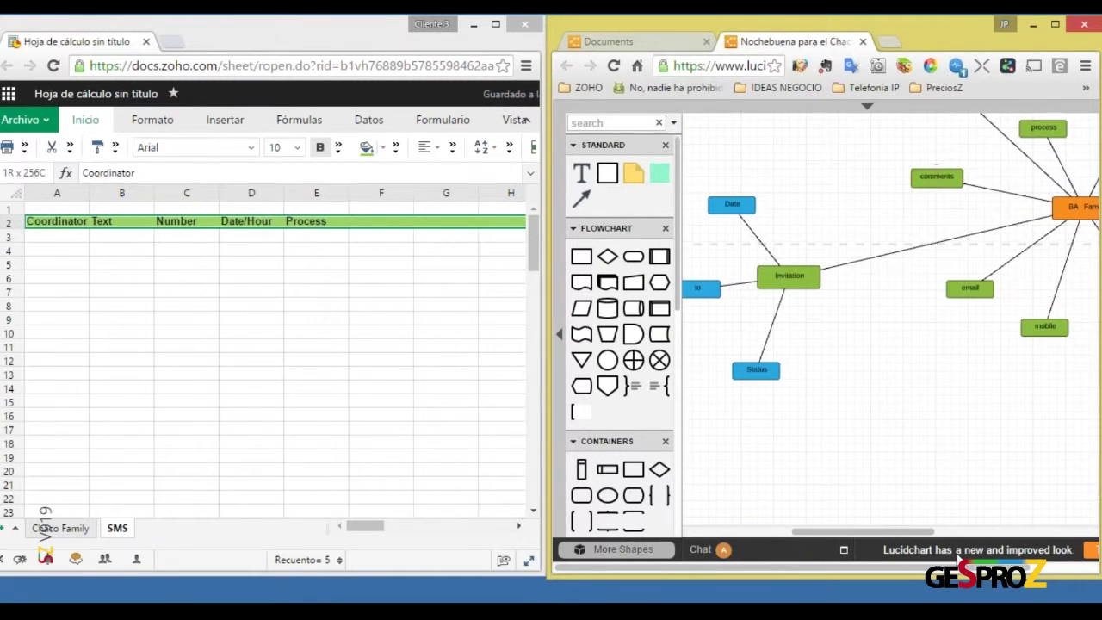
drag(935, 536, 968, 534)
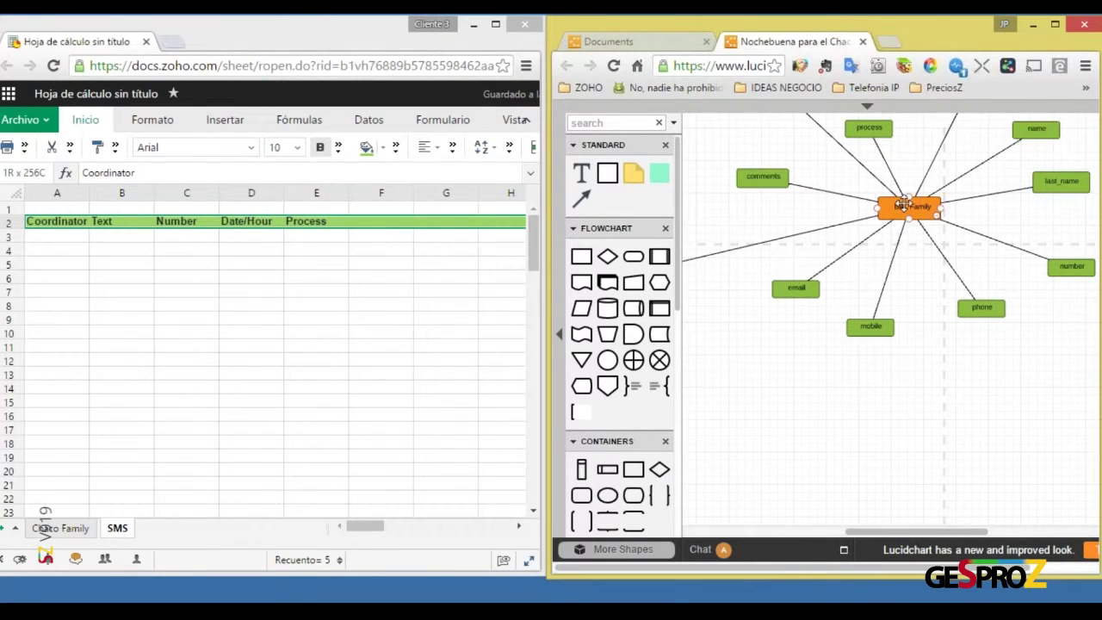
click(5, 532)
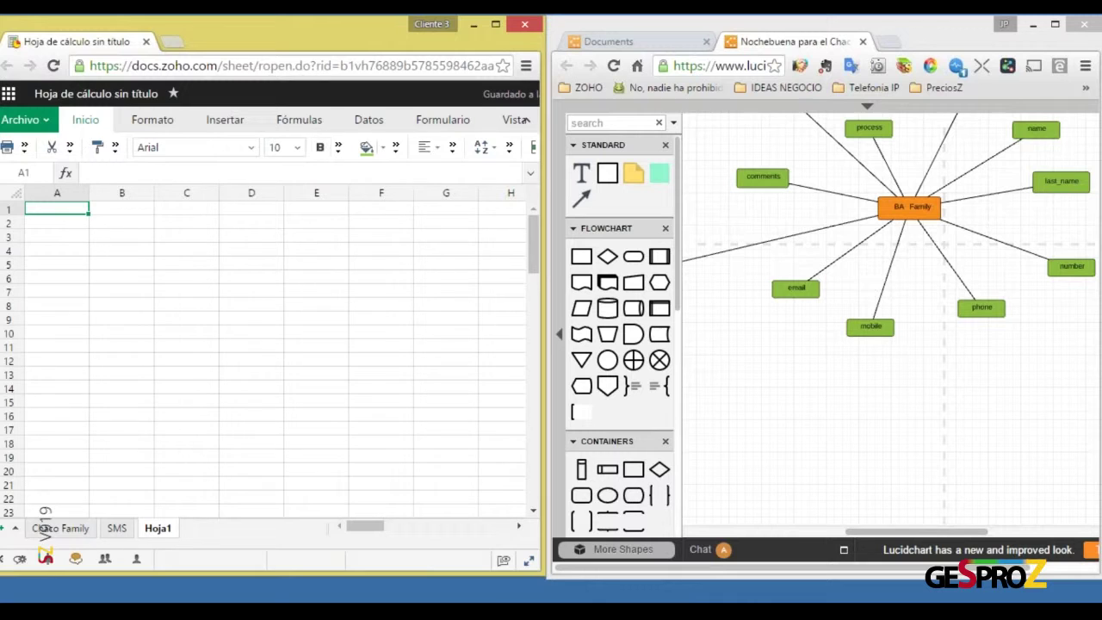
Rename the Hoja1 sheet to 'BA Familiy' and maximize the spreadsheet window
double_click(160, 525)
right_click(160, 525)
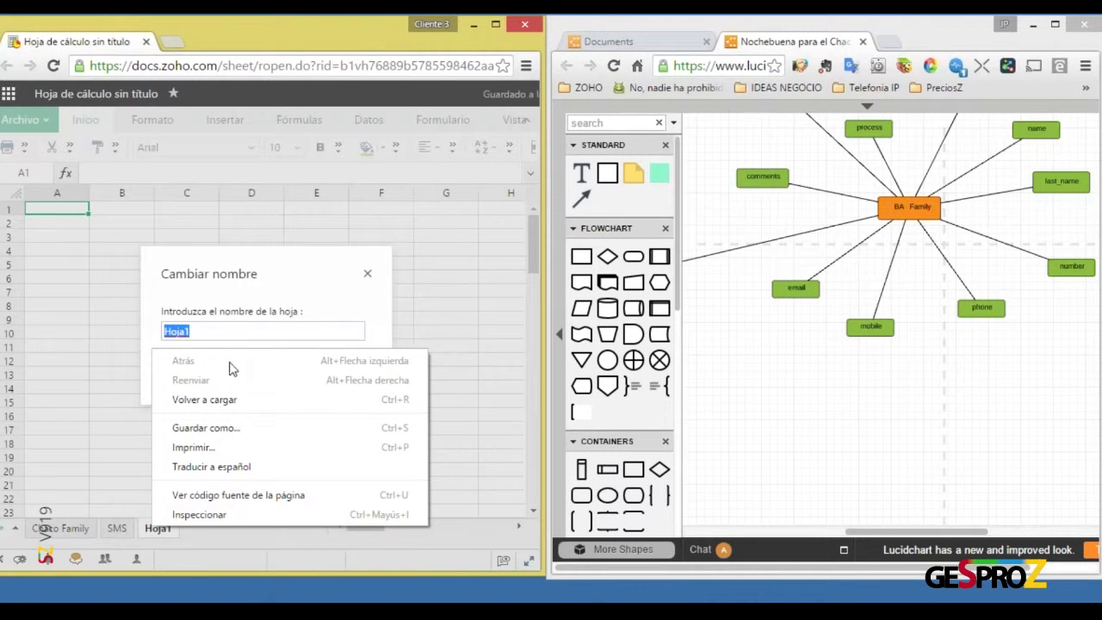
click(193, 327)
double_click(177, 331)
text(BA)
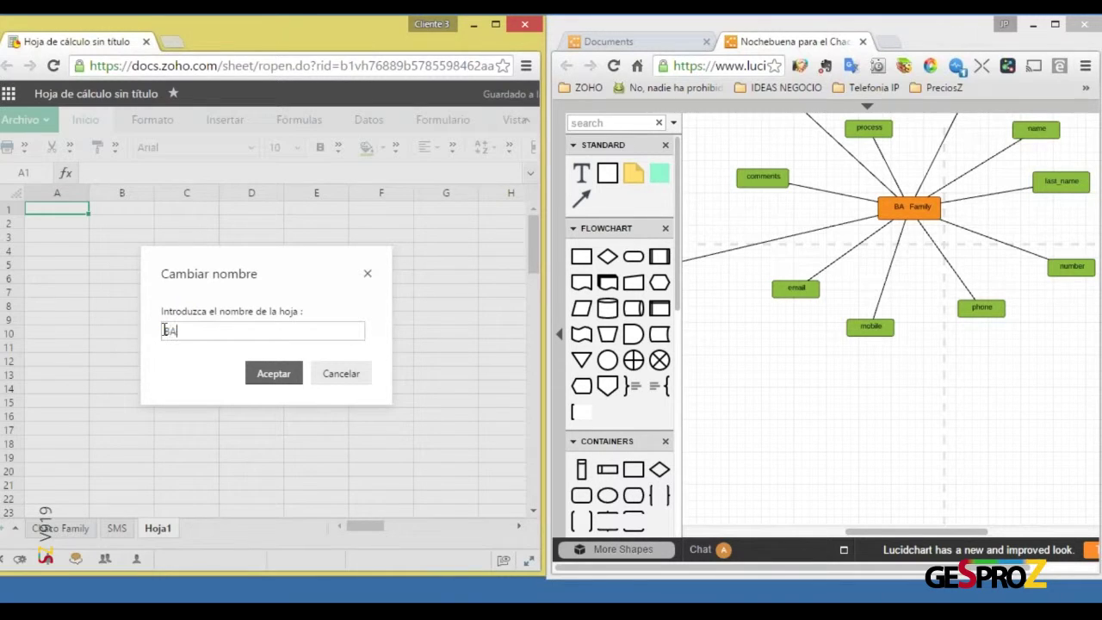
text( Familiy)
key(Return)
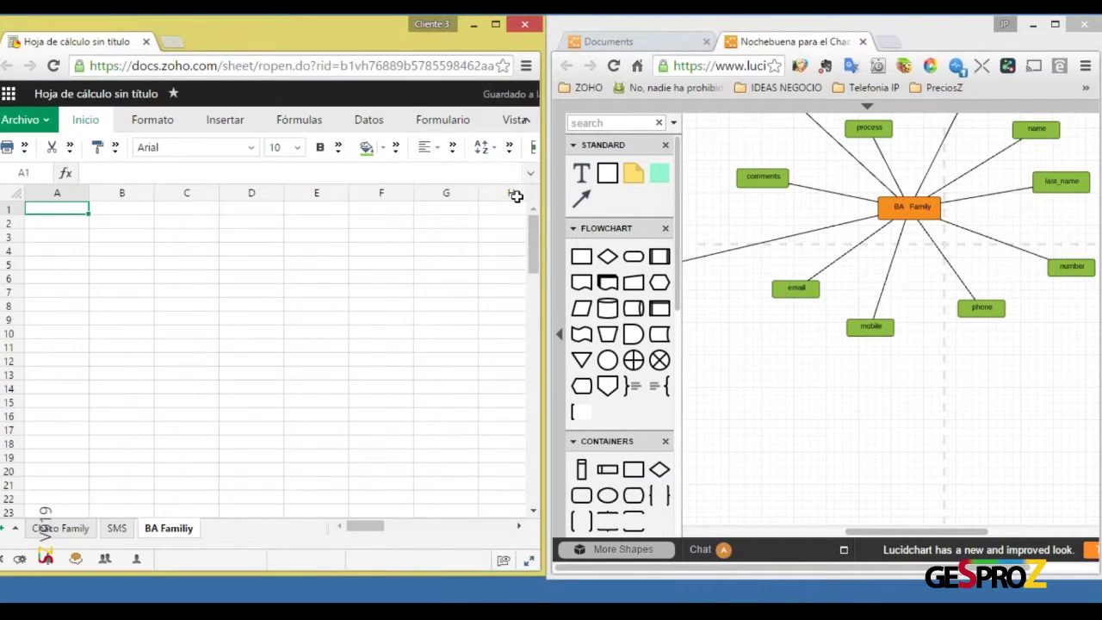
double_click(358, 25)
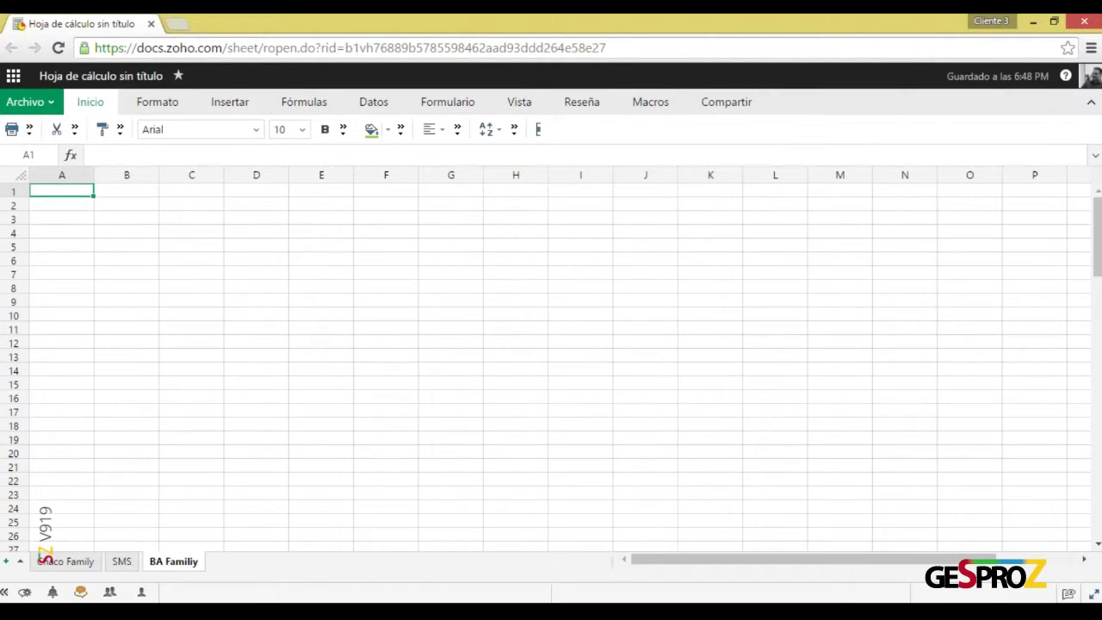
Enter the headers Name Family, Phone and Street in A1 to C1
text(Name F)
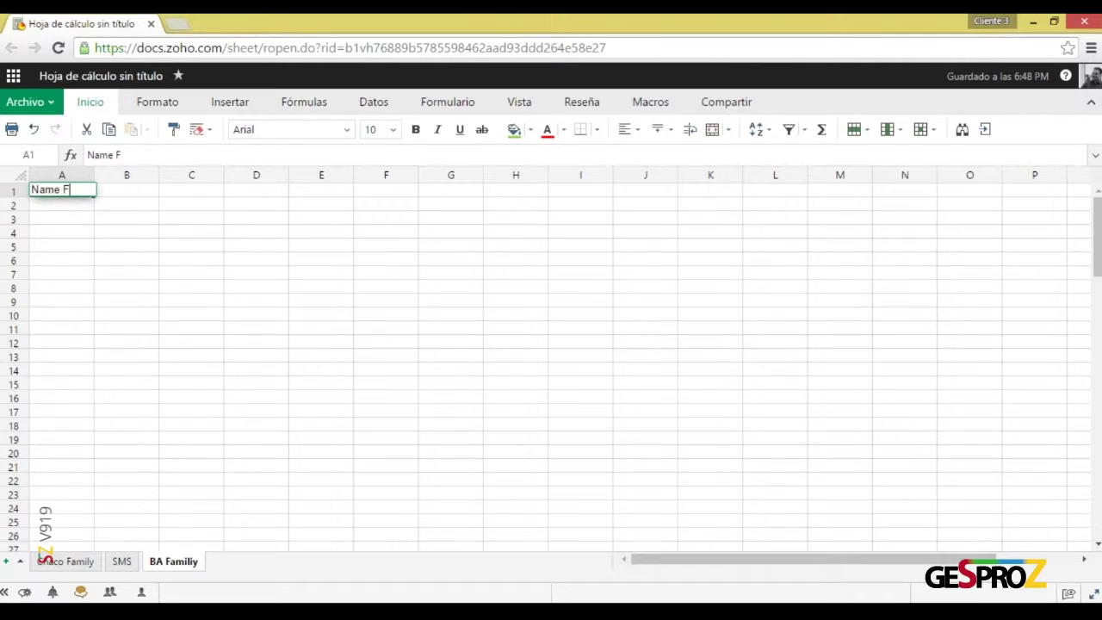
text(amily)
key(Return)
click(61, 189)
key(Tab)
text(Phone)
key(Return)
key(Up)
key(Right)
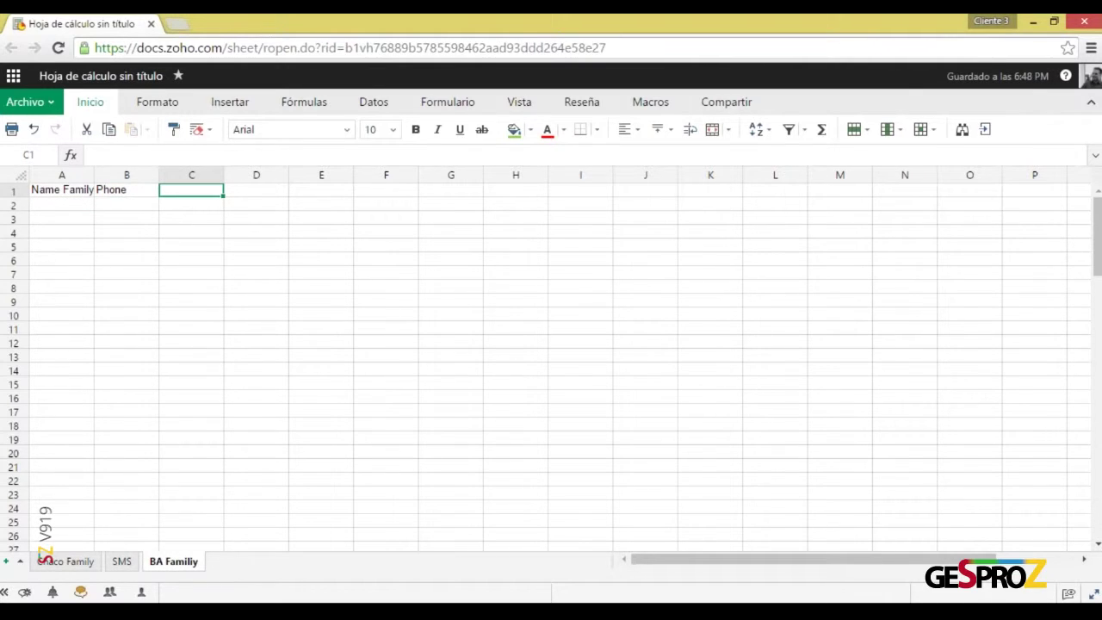
text(Street)
key(Return)
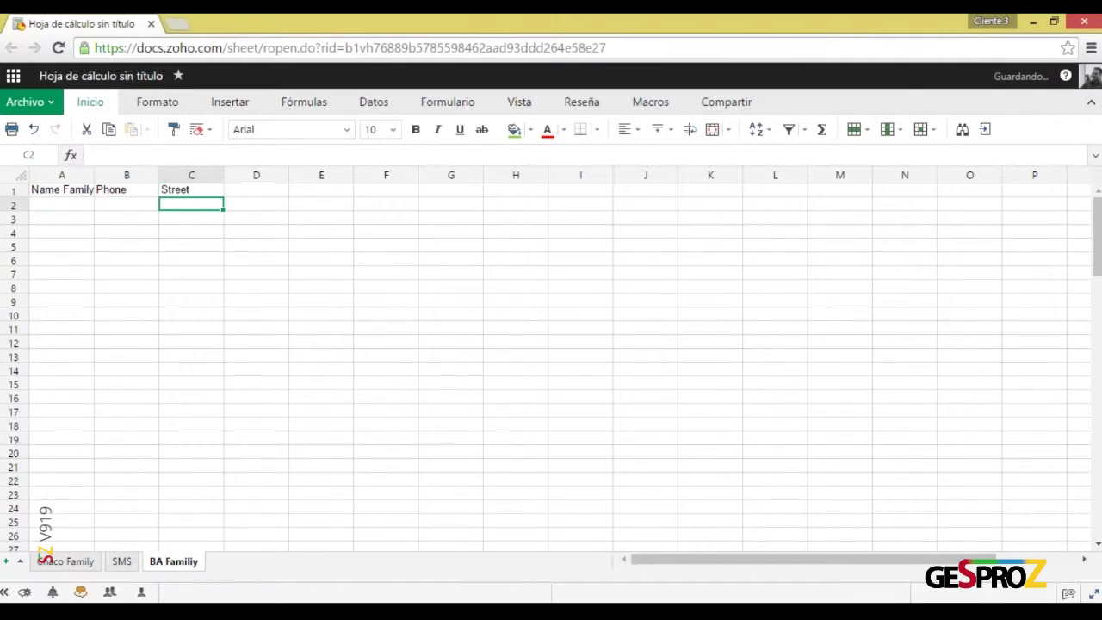
Add the headers Qty, Monther and Father in D1 to F1, then select row 1
key(Up)
key(Right)
text(Qty)
key(Return)
key(Up)
key(Right)
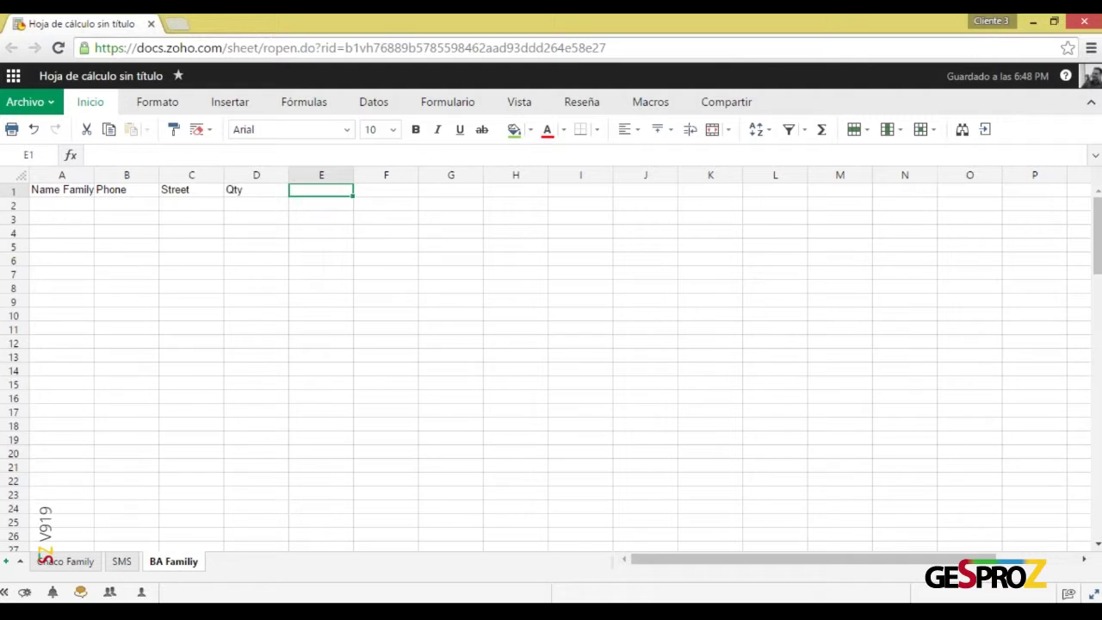
text(Monther)
key(Tab)
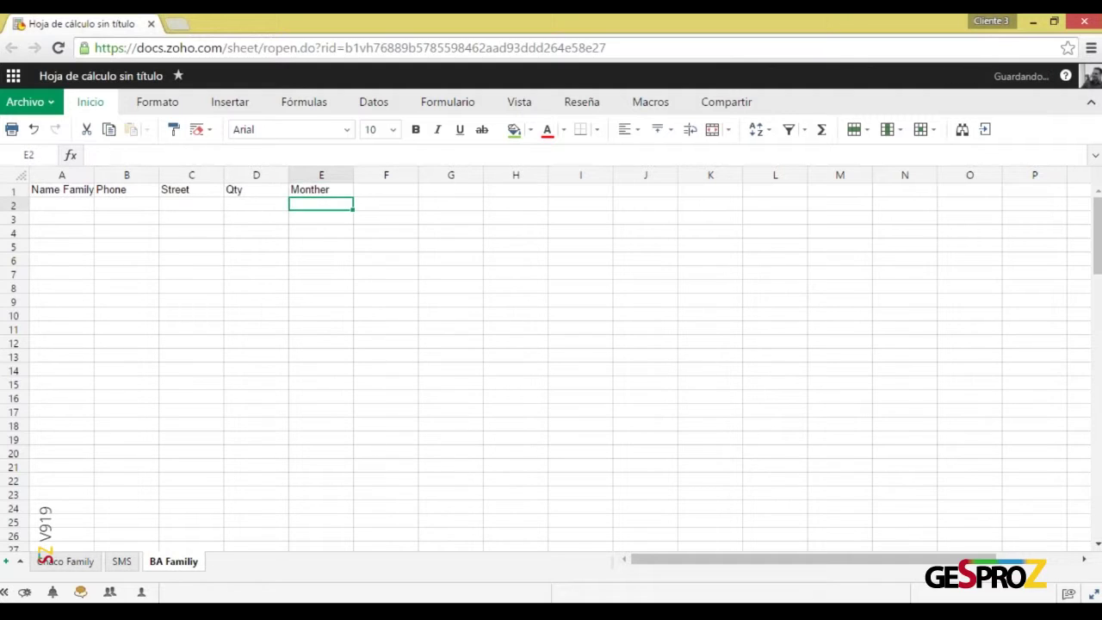
text(Father)
key(Return)
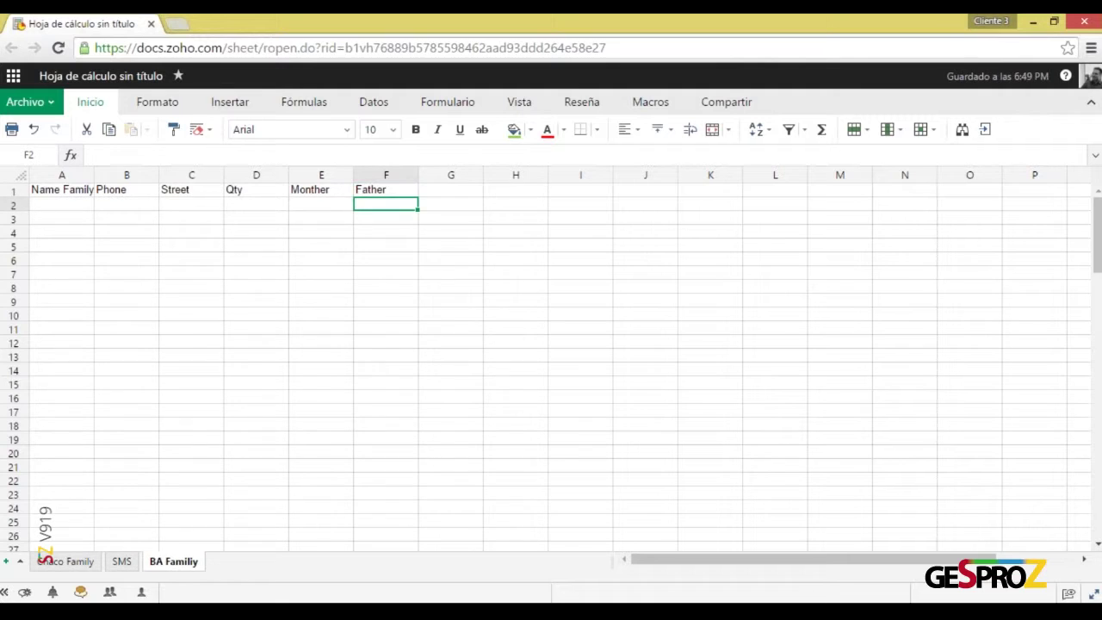
click(386, 189)
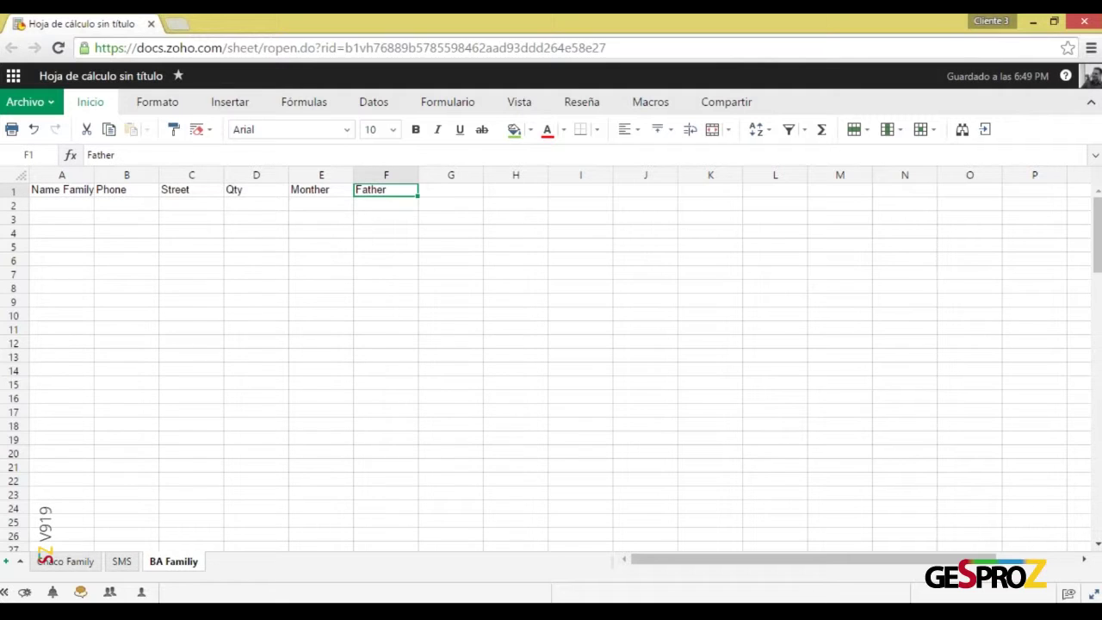
click(13, 190)
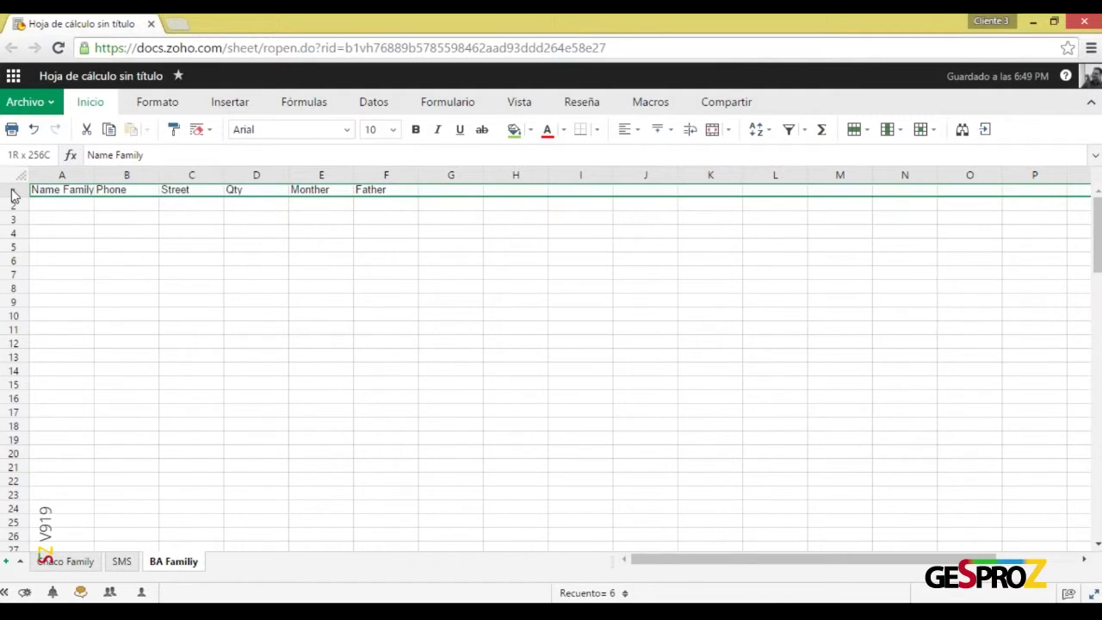
Insert a blank row above the headers and make header row 2 bold with a green fill
right_click(13, 196)
mouse_move(185, 322)
click(232, 325)
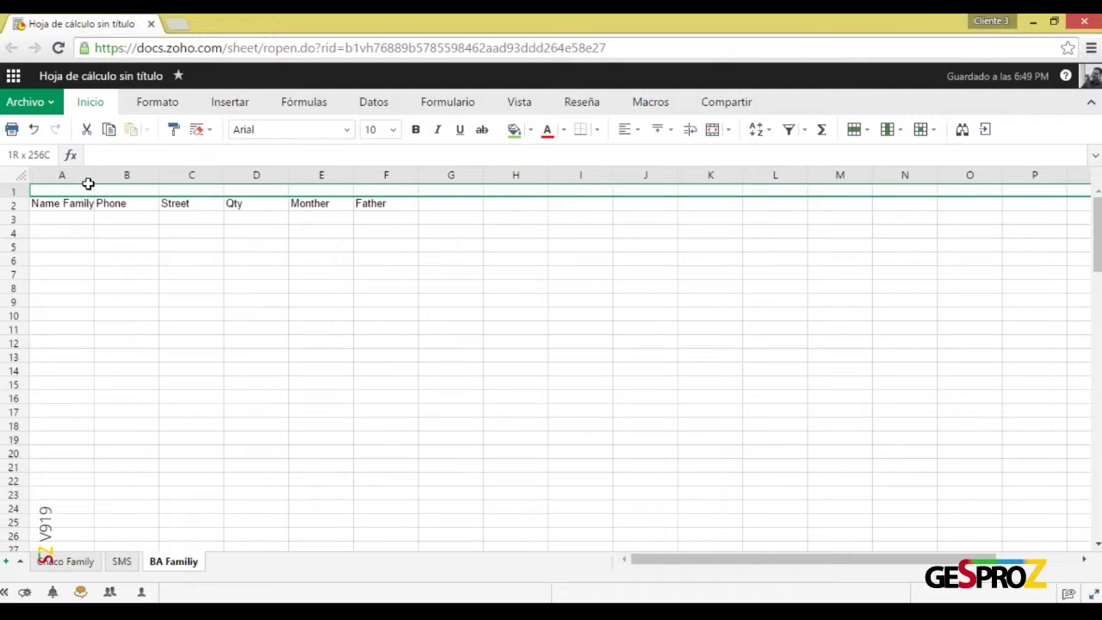
drag(82, 205, 375, 208)
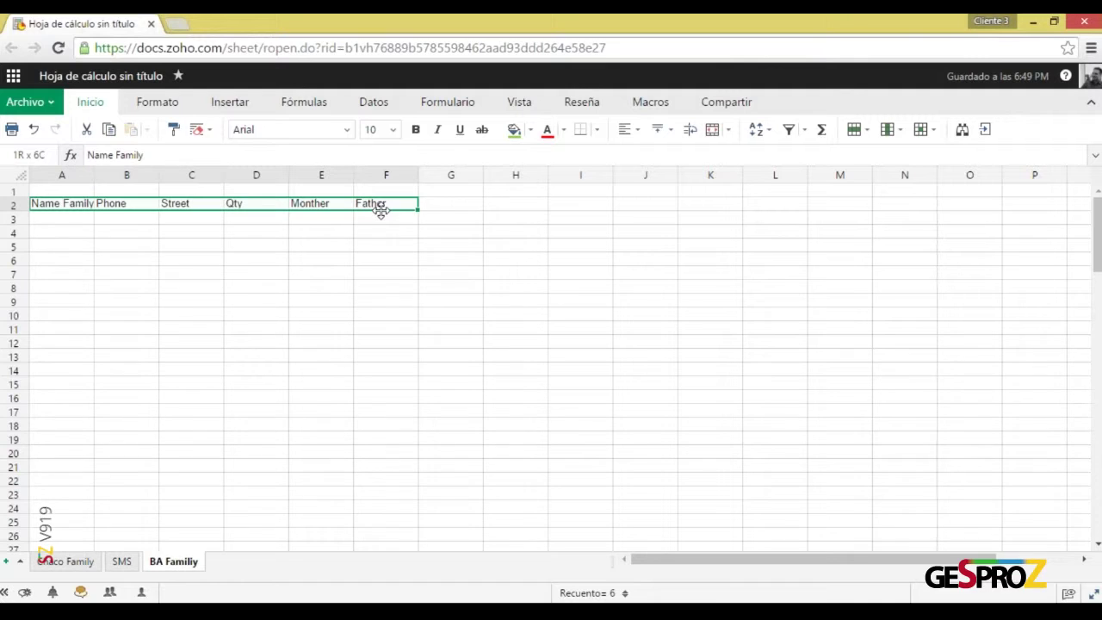
click(16, 210)
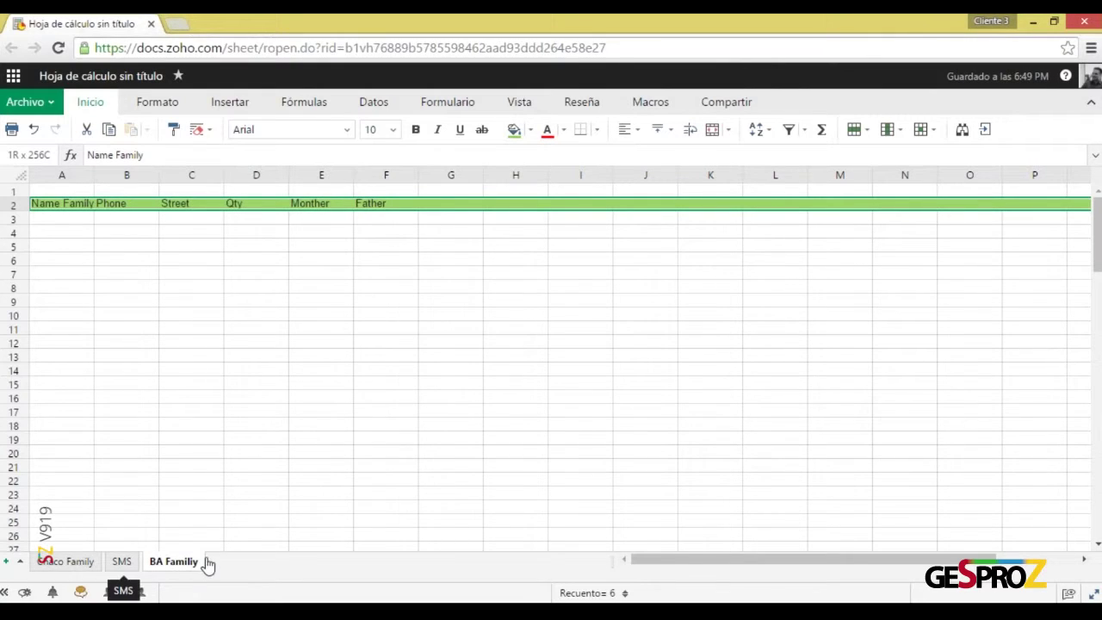
click(415, 130)
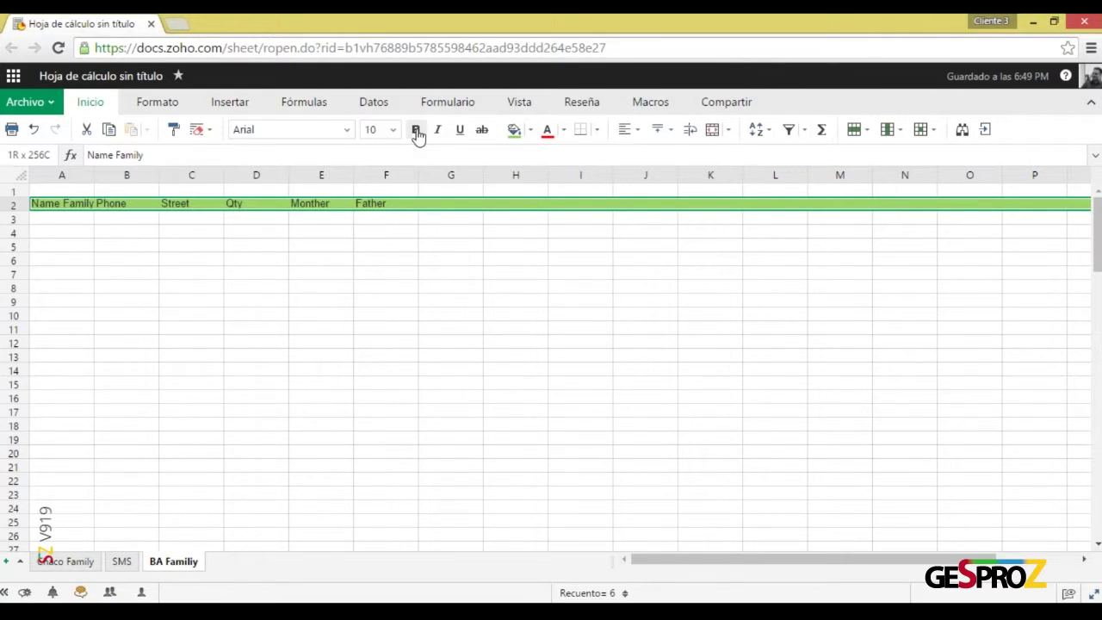
Widen every column of the BA Familiy sheet and return to cell A1
click(85, 191)
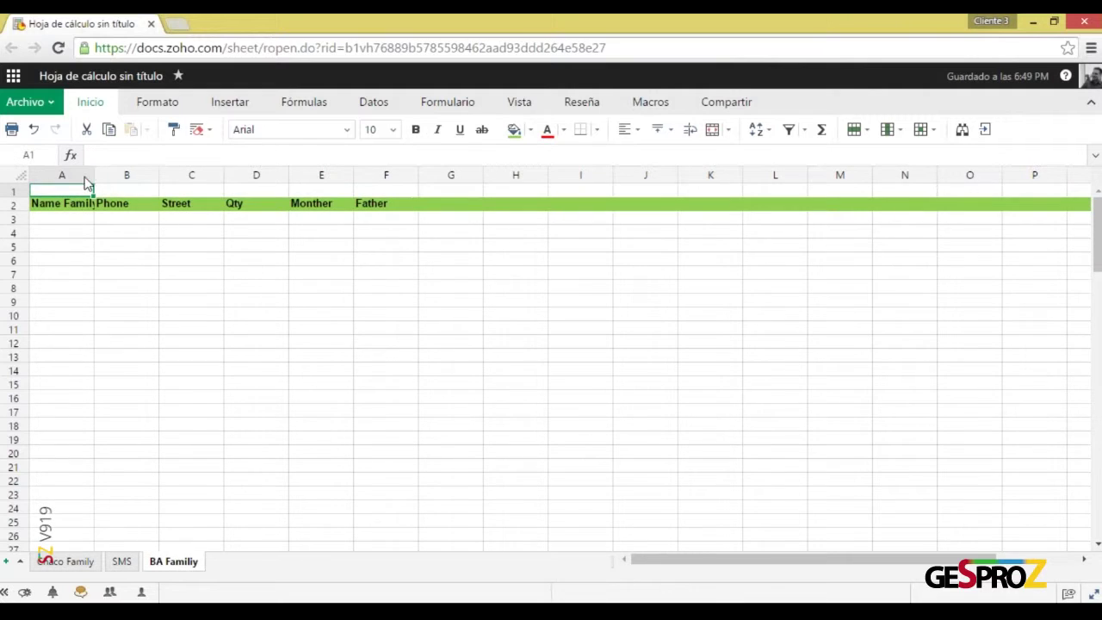
click(21, 179)
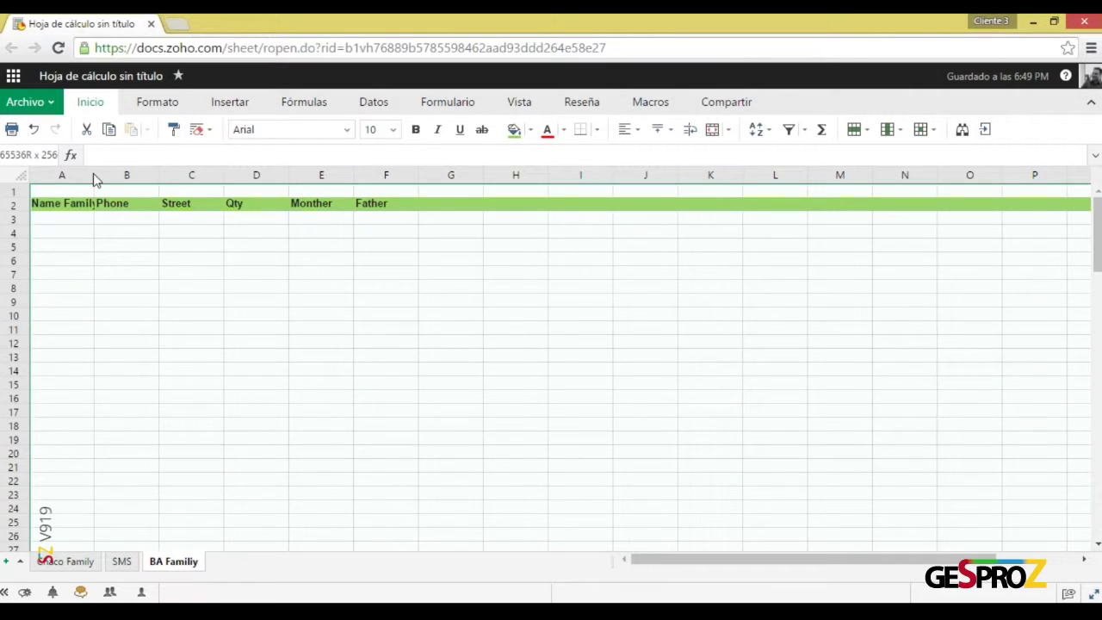
drag(97, 175, 126, 176)
click(135, 244)
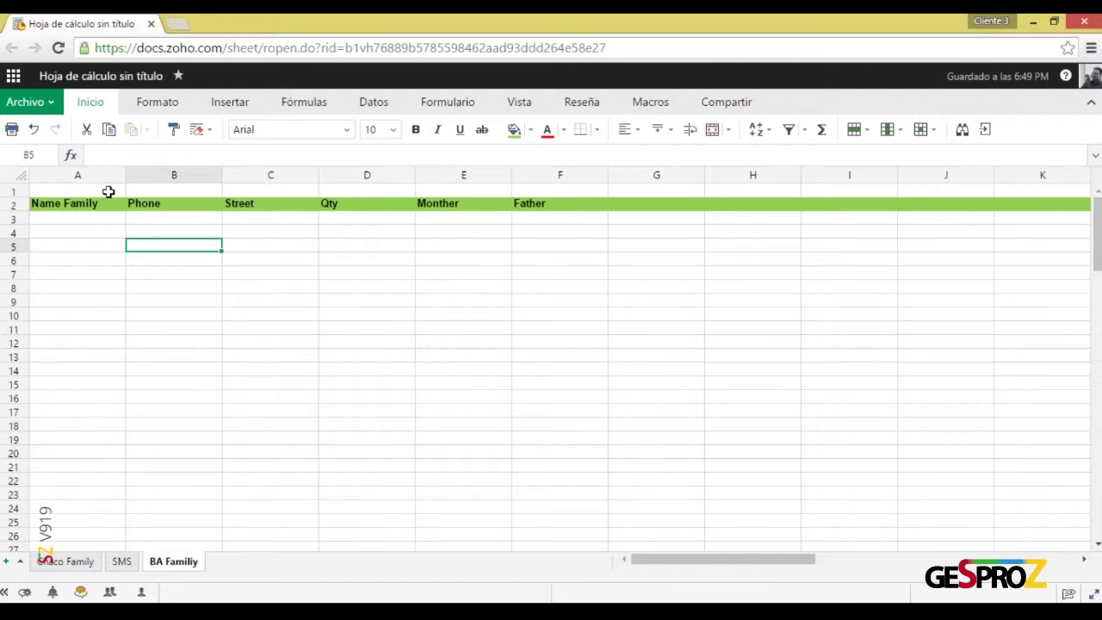
click(109, 191)
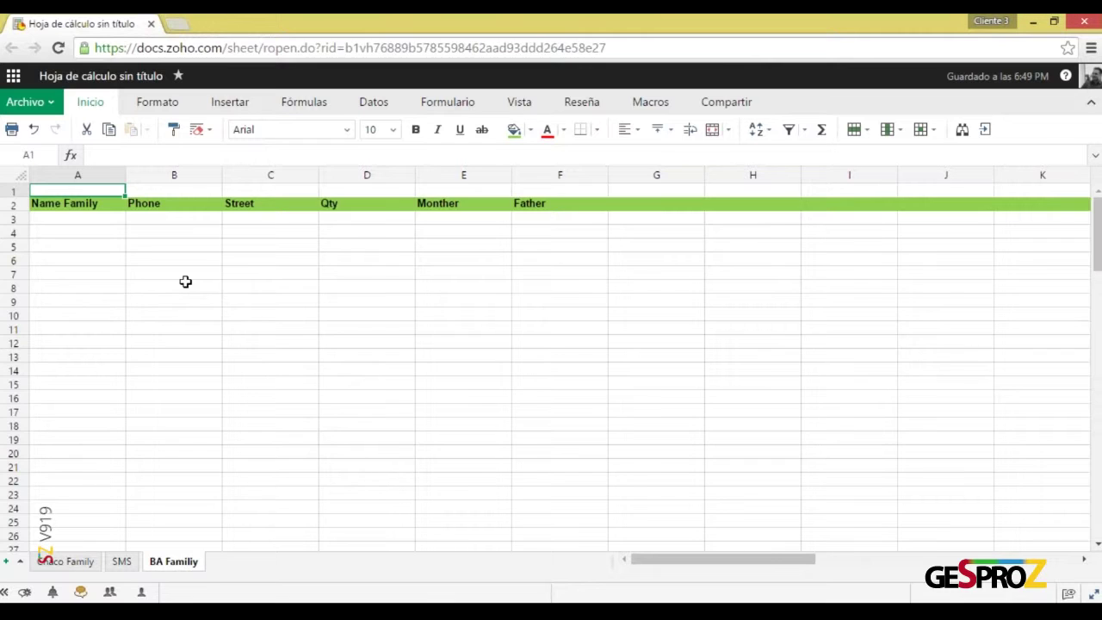
Label A1 to C1 with field types Single Line, Number and Single LIne
text(Sing)
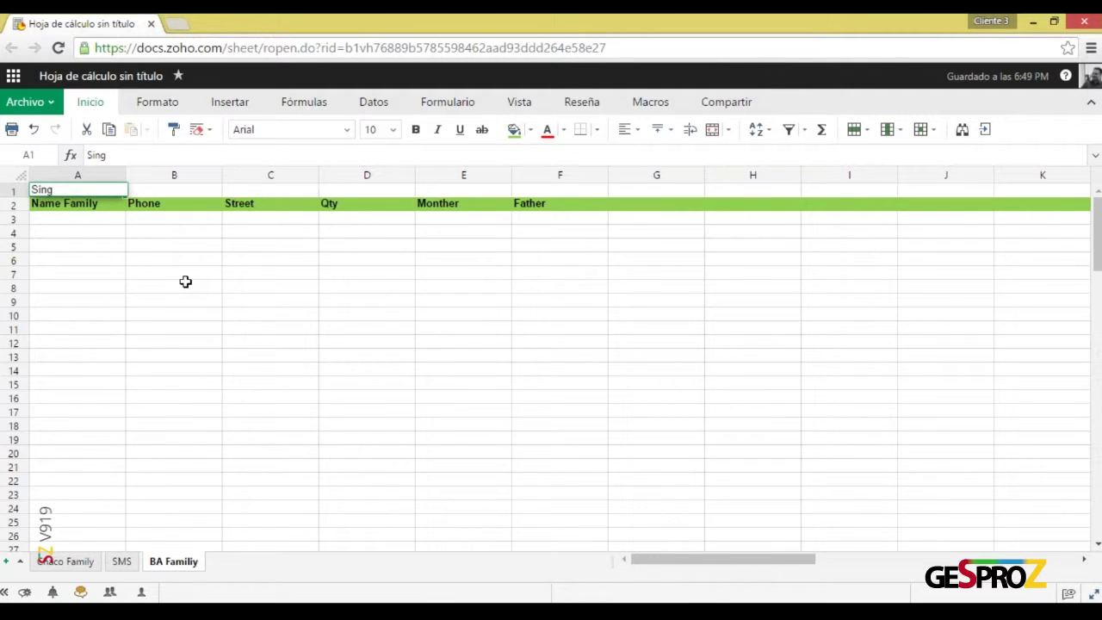
text(le Line)
key(Return)
key(Up)
key(Right)
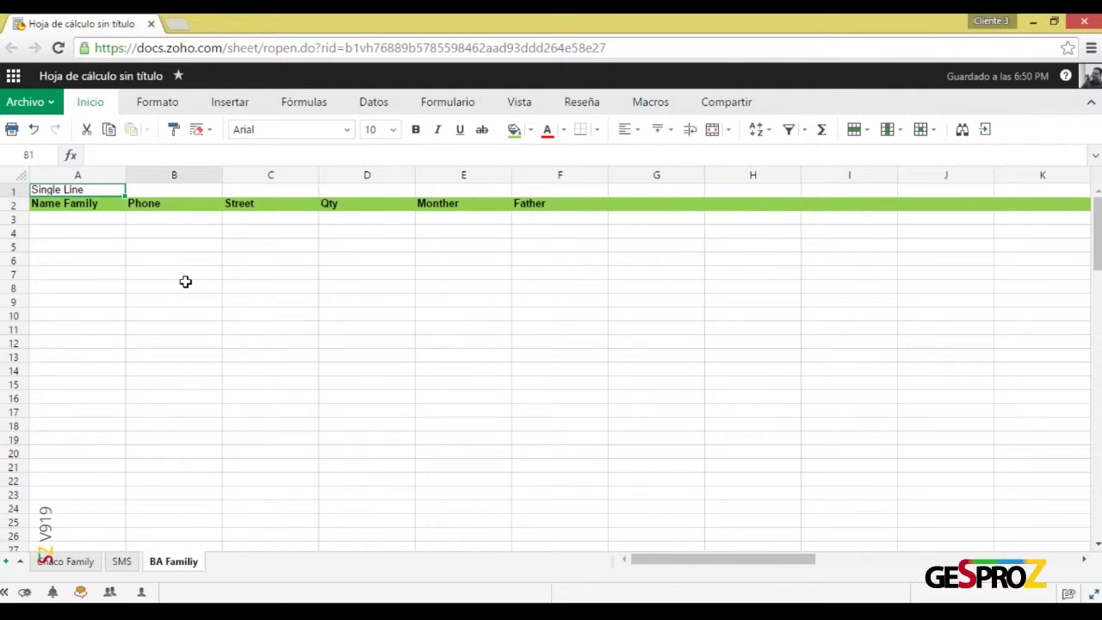
text(Number)
key(Return)
key(Up)
key(Right)
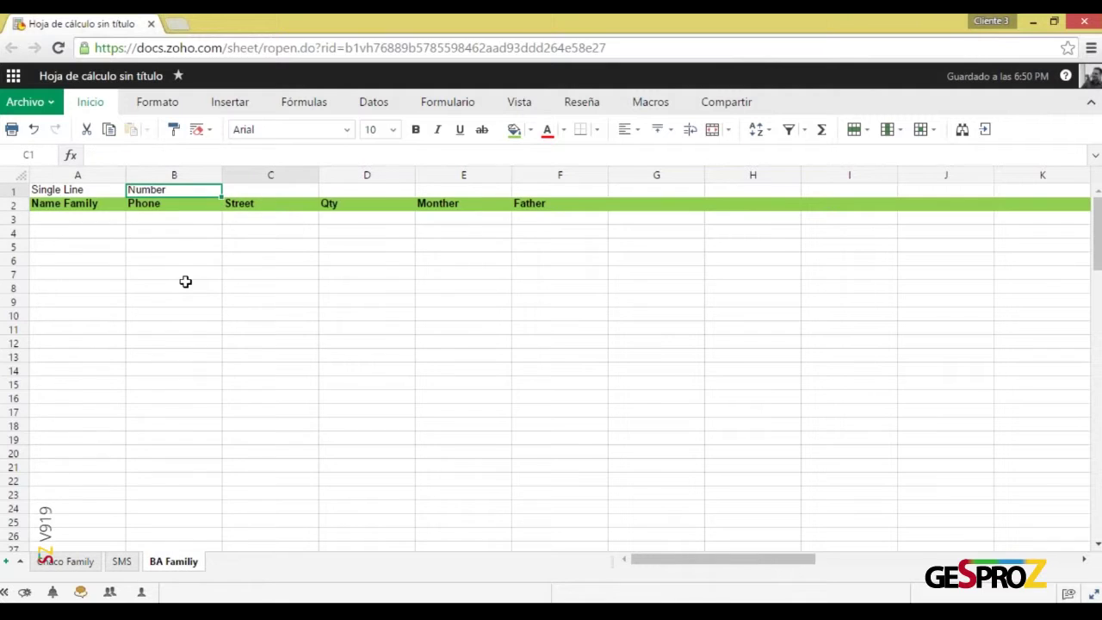
text(Single LIne)
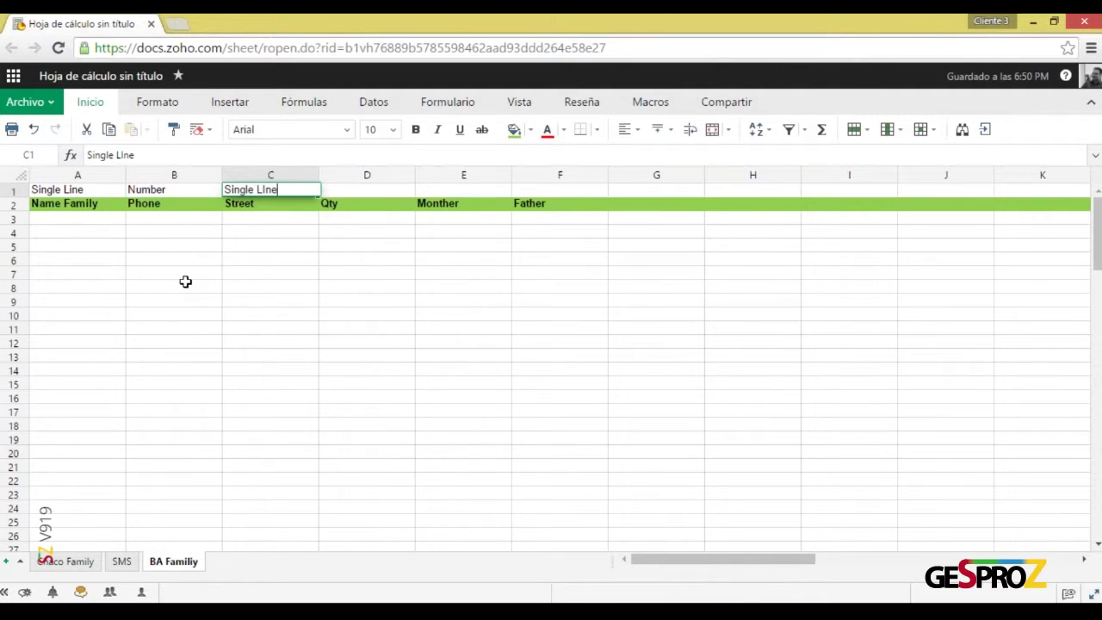
key(Return)
key(Up)
key(Right)
Enter Numer in D1 and copy the Single LIne label from C1 into E1 and F1
text(Numer)
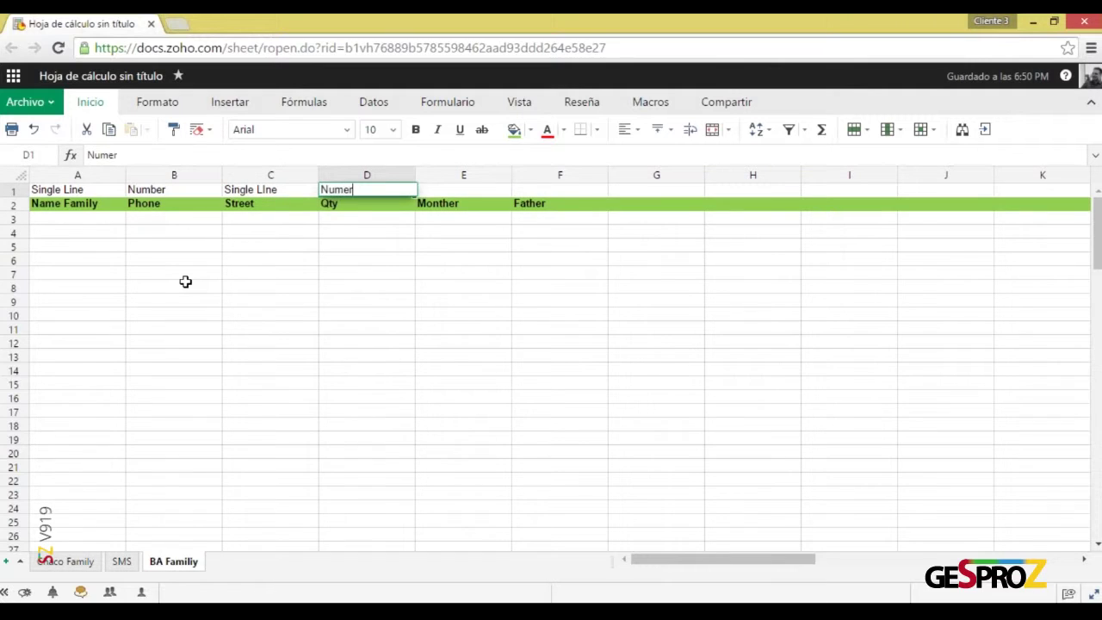
key(Return)
key(Up)
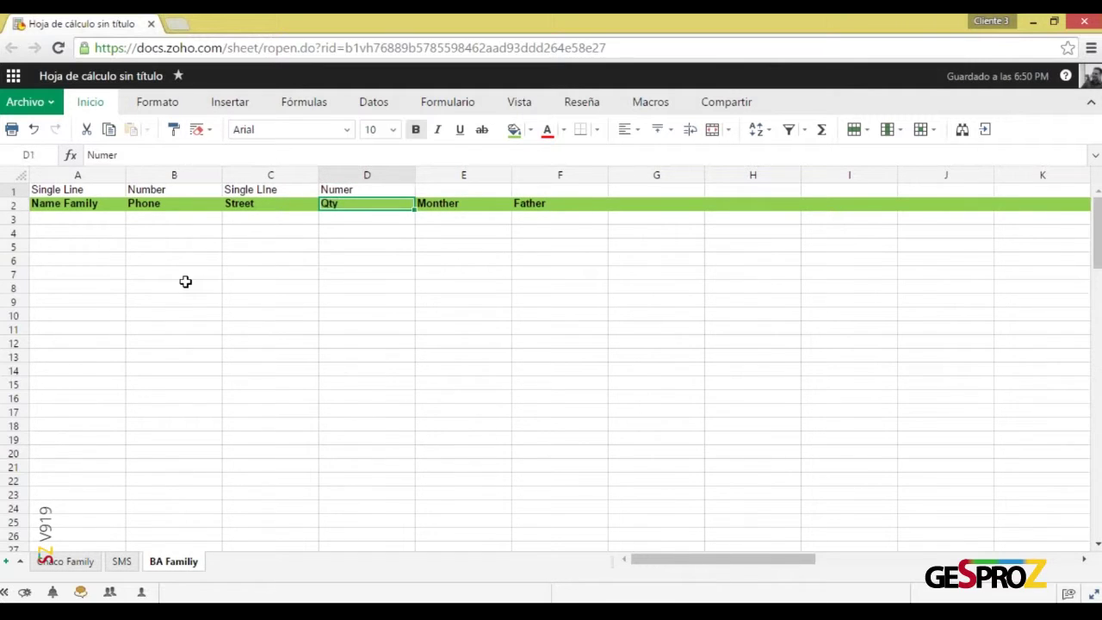
key(Right)
key(Left)
key(Left)
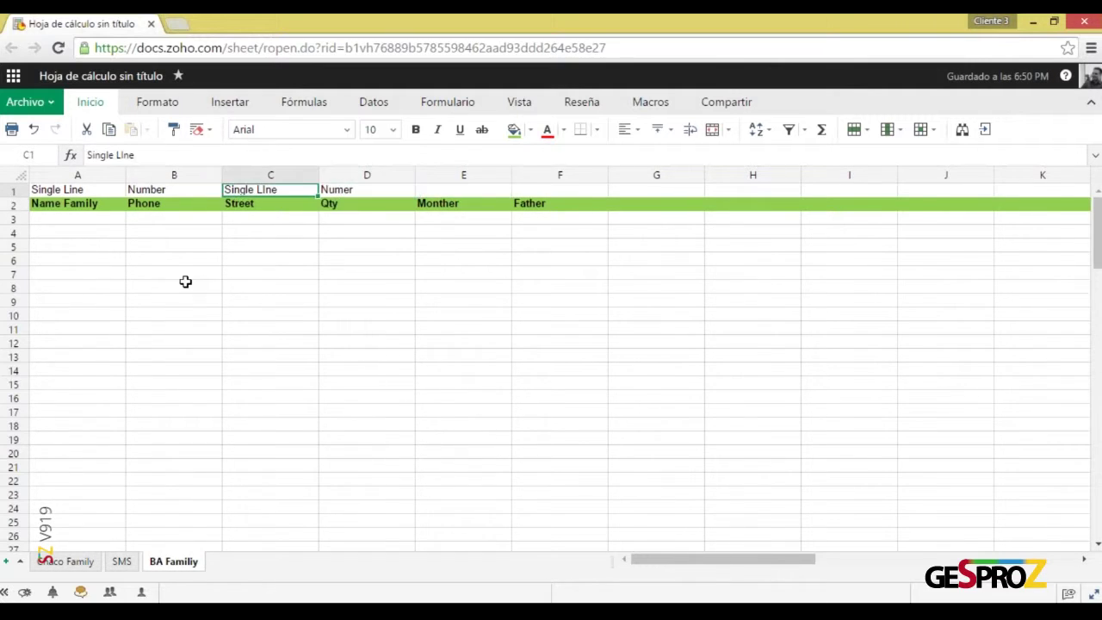
key(ctrl+c)
key(Right)
key(Right)
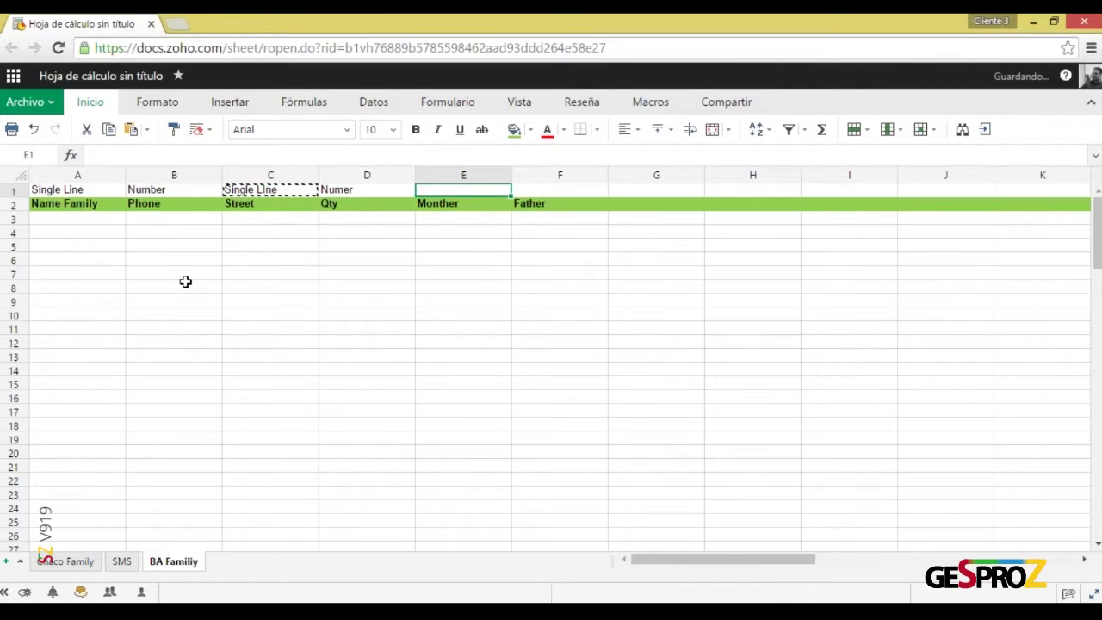
key(Right)
key(ctrl+v)
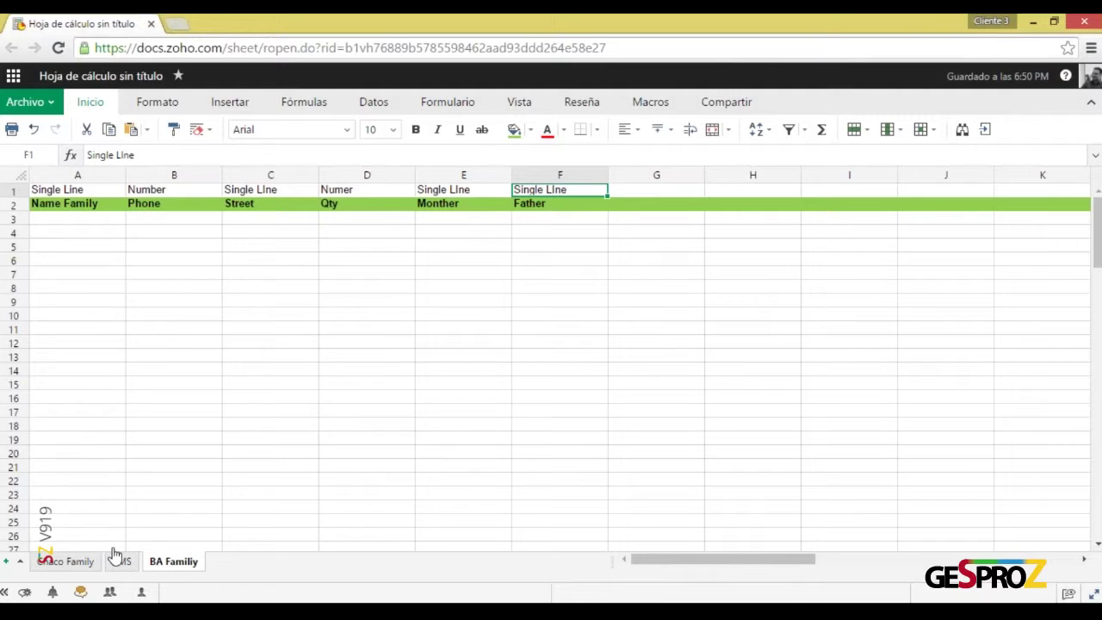
Add an email header in G2 with the field-type label email in G1
click(670, 193)
key(Down)
text(email)
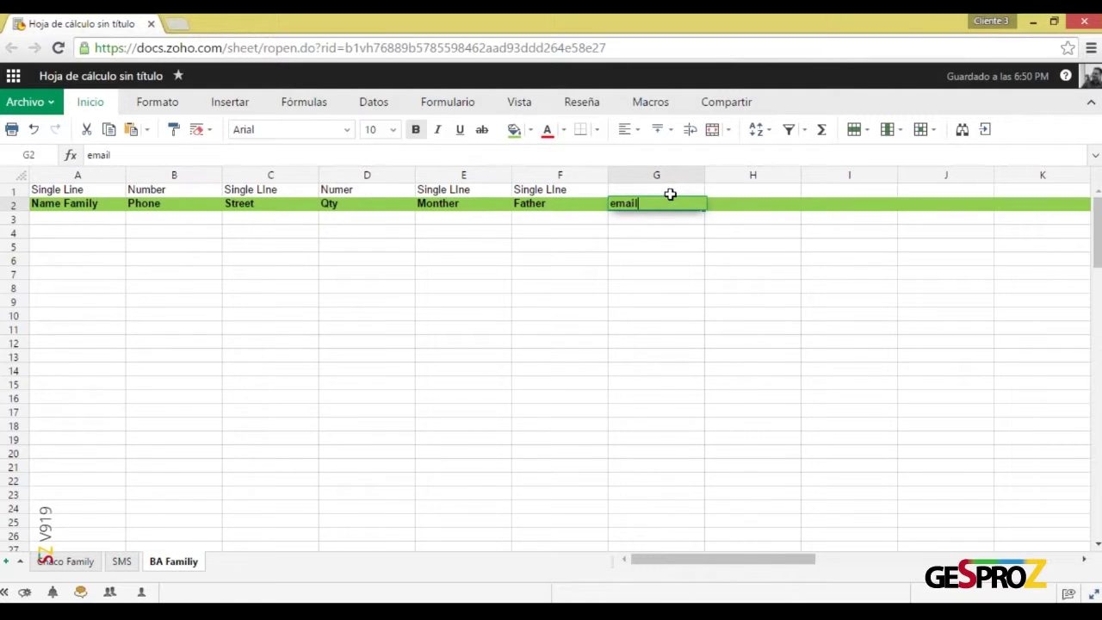
key(Return)
key(Up)
key(Up)
text(ema)
key(Return)
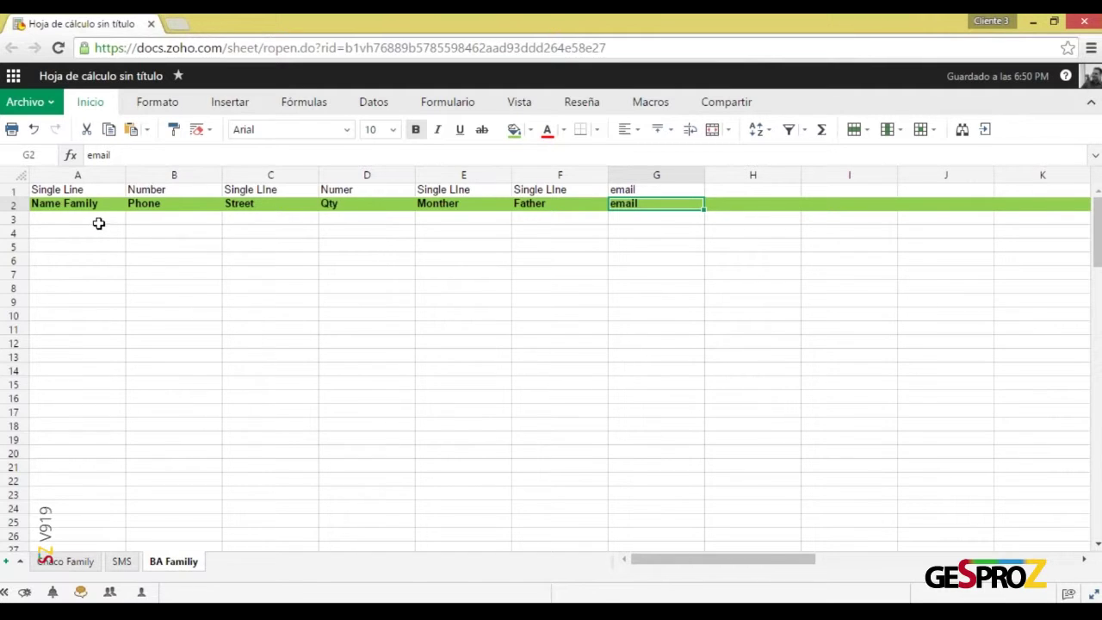
drag(69, 218, 688, 441)
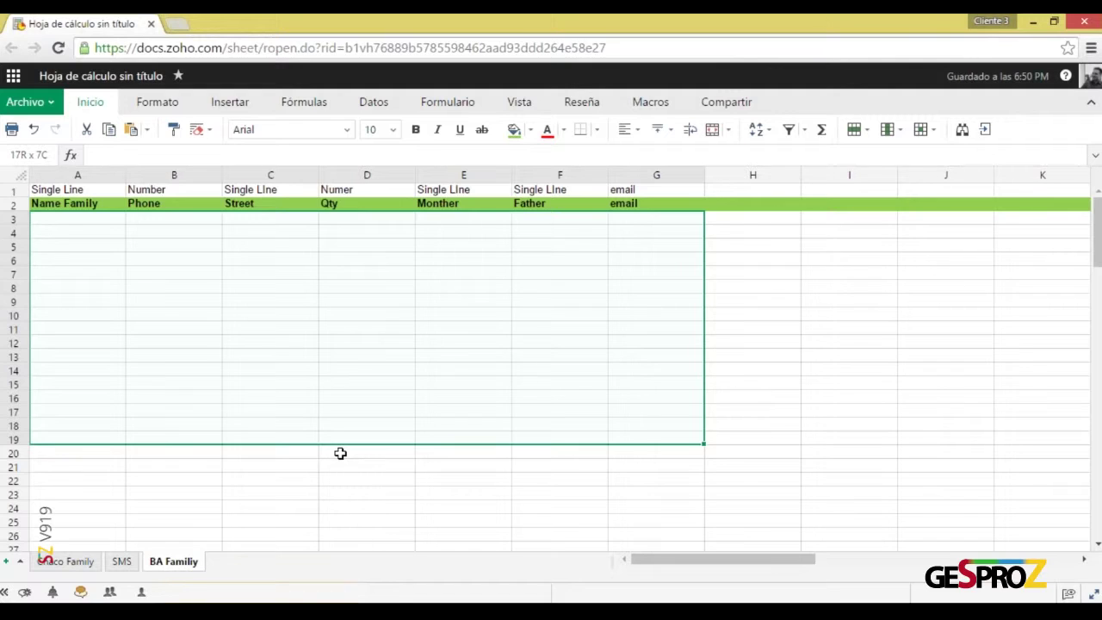
click(600, 277)
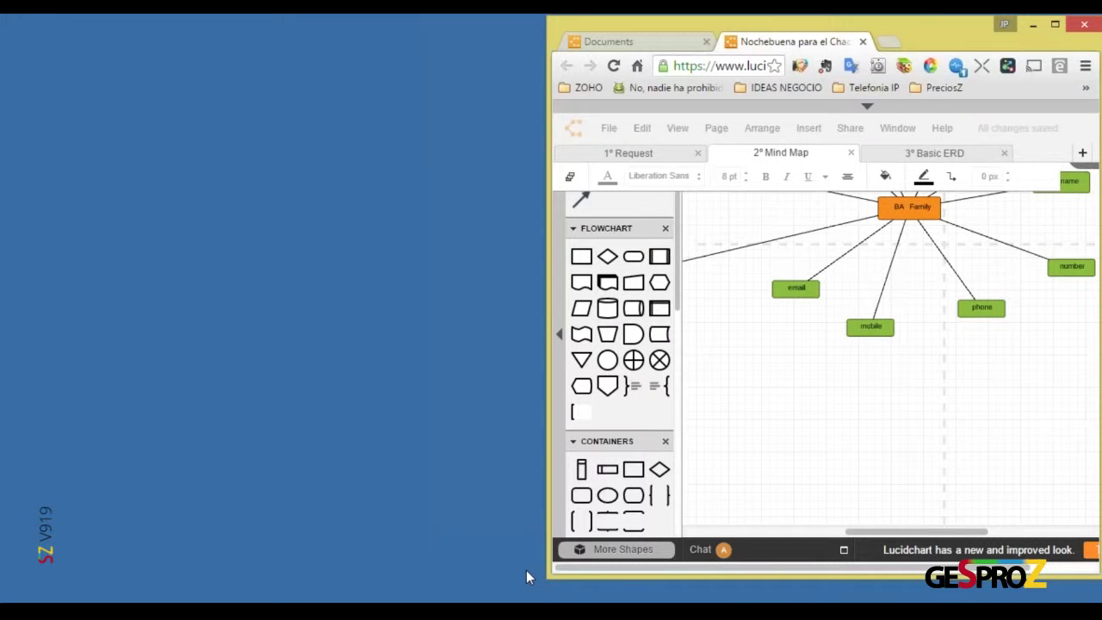
Place the spreadsheet beside the mind map and maximize the Lucidchart window
mouse_move(517, 611)
click(674, 559)
click(1056, 24)
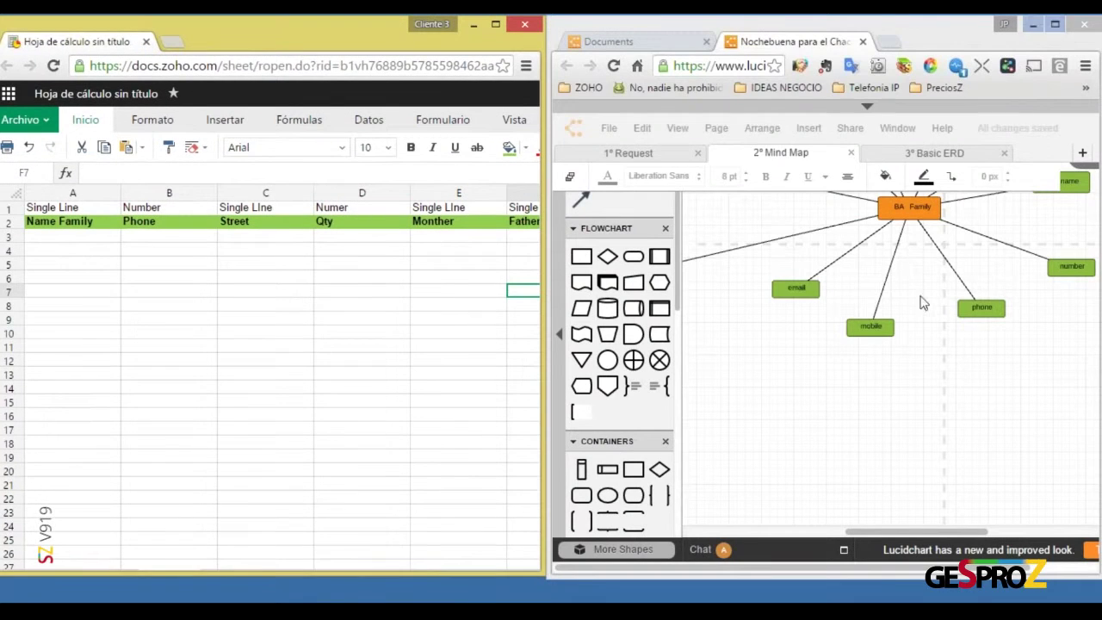
scroll(893, 439, up, 4)
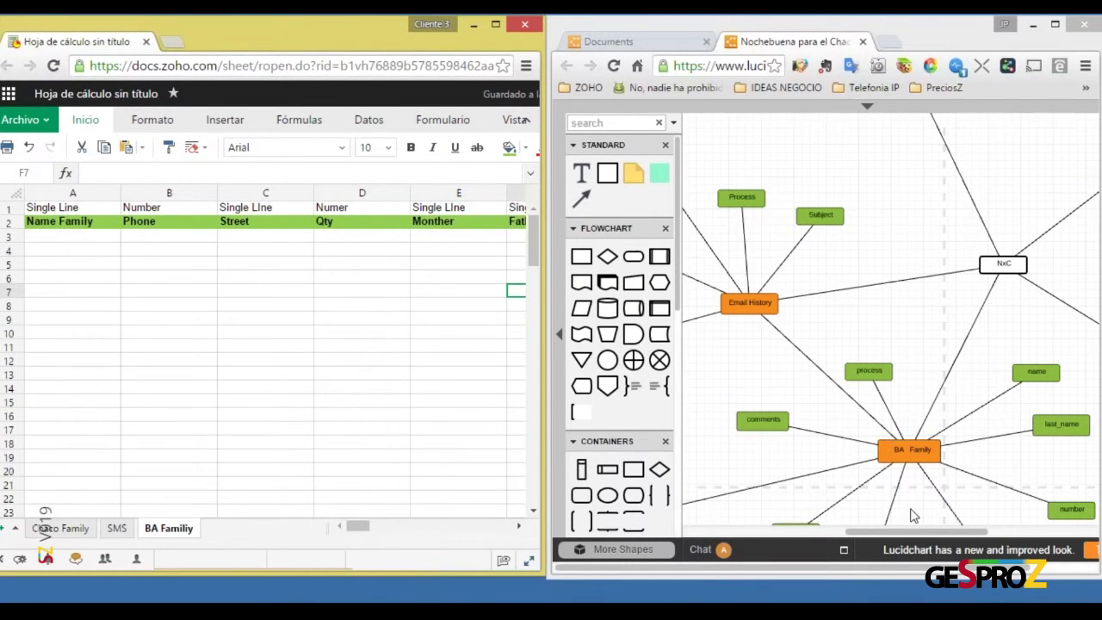
drag(930, 532, 907, 532)
double_click(919, 27)
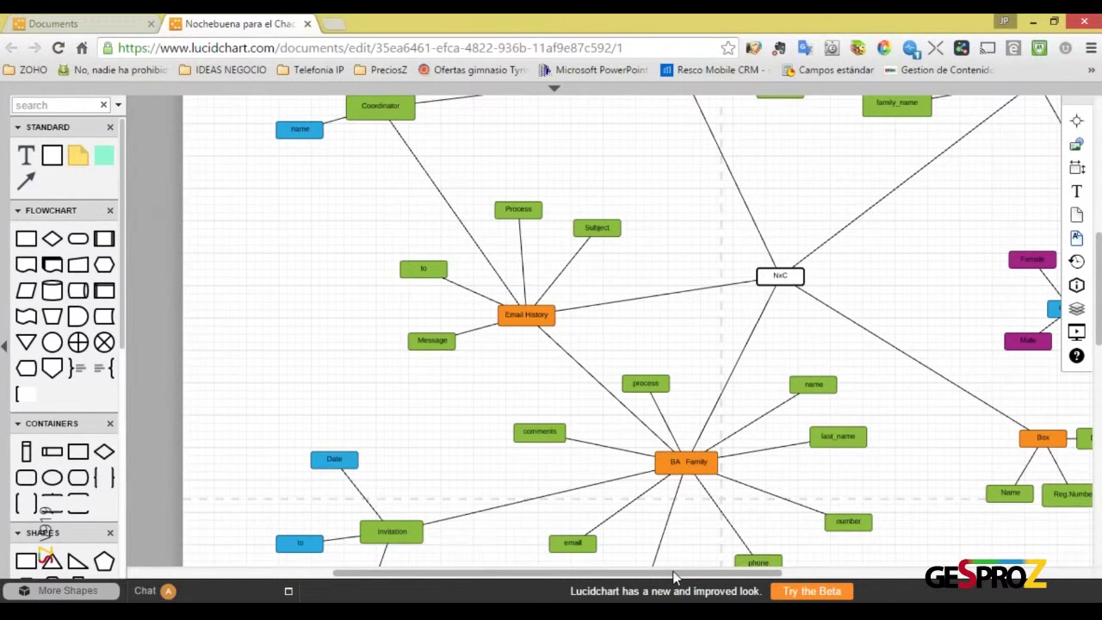
drag(706, 573, 858, 575)
Inspect the Chaco Family nodes Male, SMS History, Number, Comments, Subzone and Zone
click(718, 342)
scroll(531, 331, up, 4)
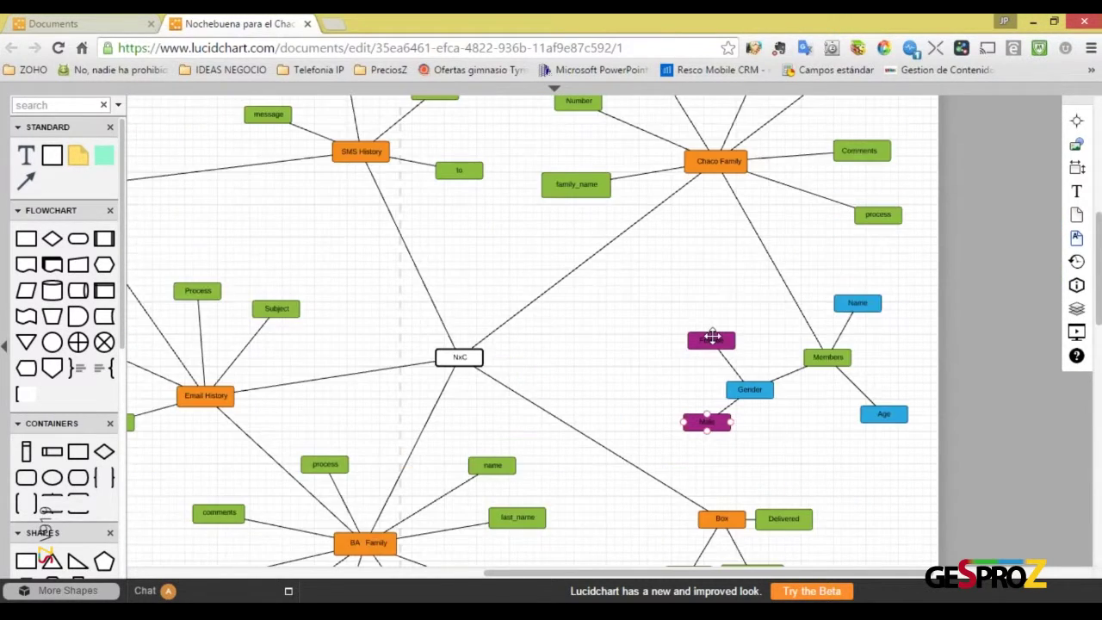
click(361, 232)
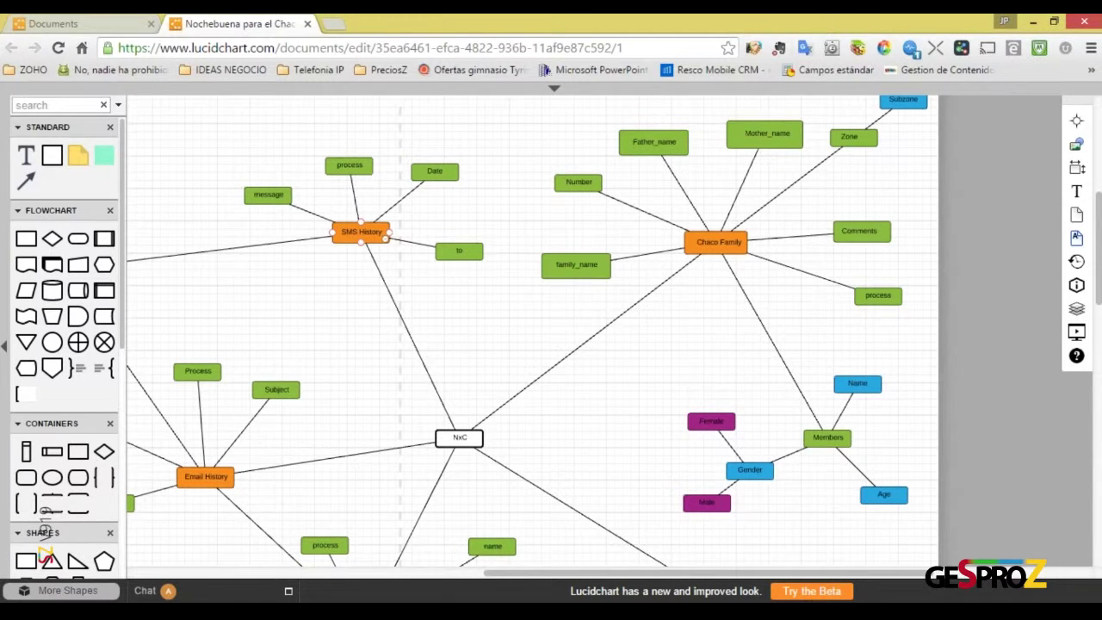
click(573, 182)
click(852, 179)
click(880, 236)
click(853, 276)
scroll(853, 275, up, 2)
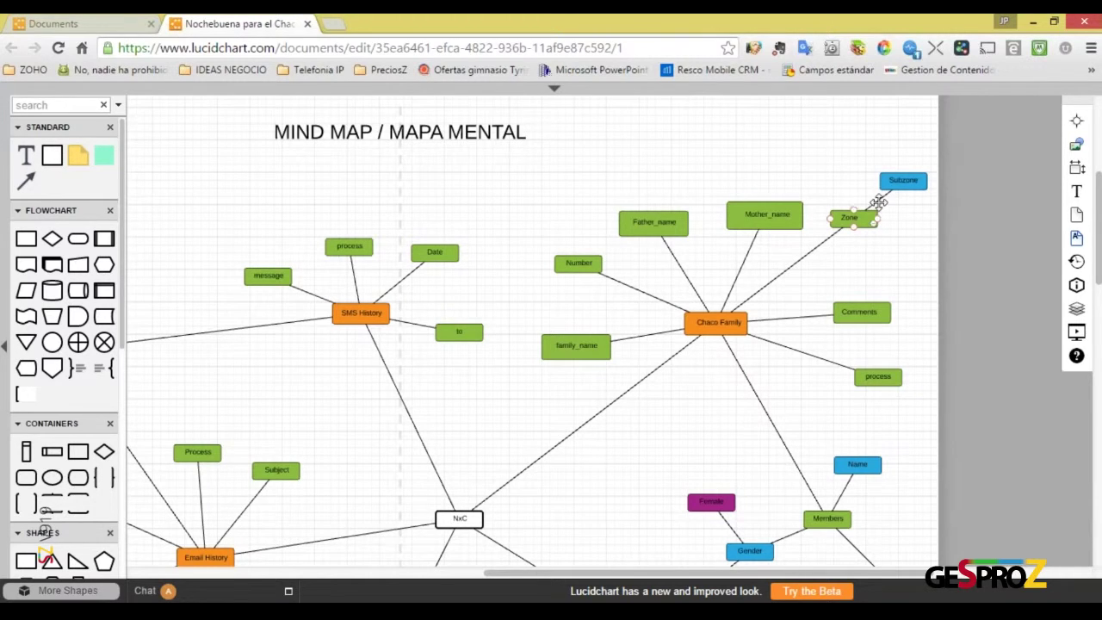
click(902, 181)
right_click(900, 215)
click(905, 241)
click(853, 219)
Bring the Zoho Sheet window back to the front and maximize it
mouse_move(515, 609)
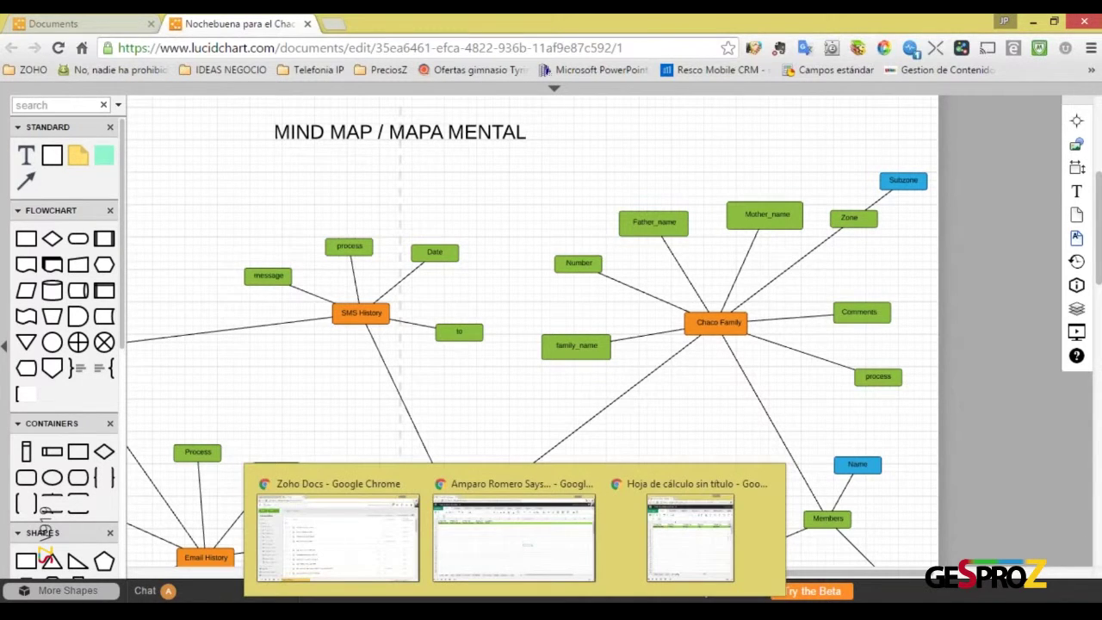
click(678, 562)
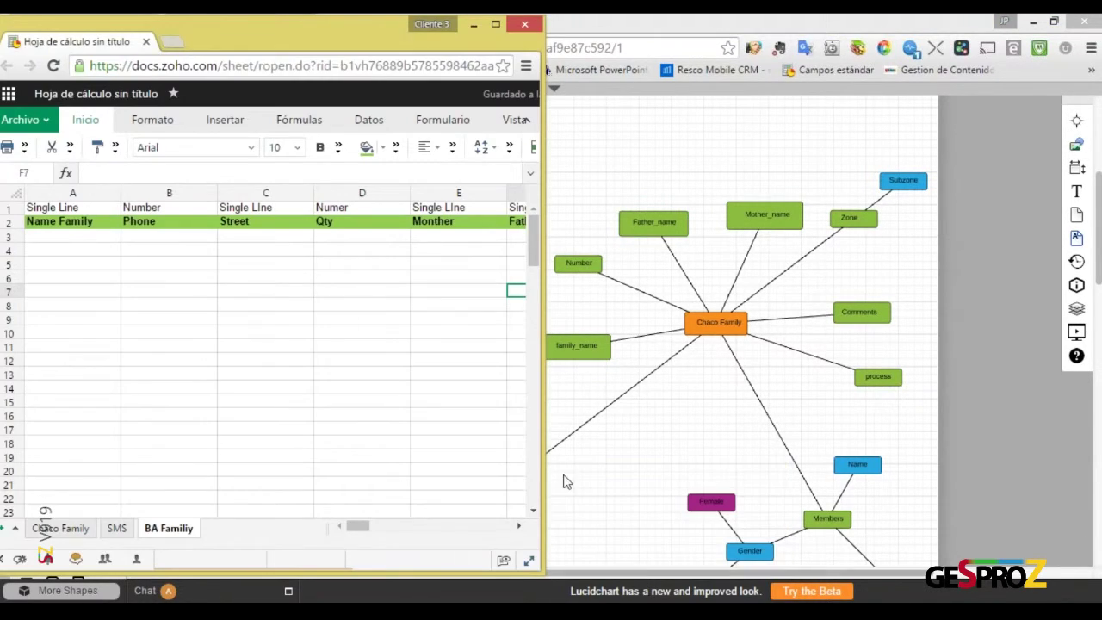
double_click(351, 29)
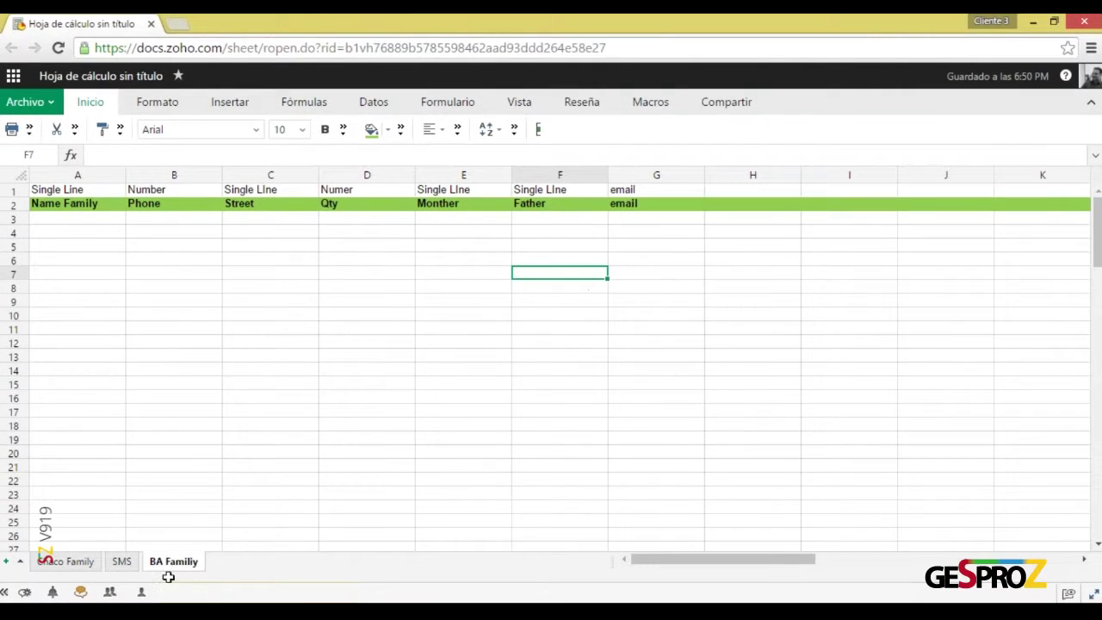
On the Chaco Family sheet, enter the header Zone in F2 after Comments
click(77, 562)
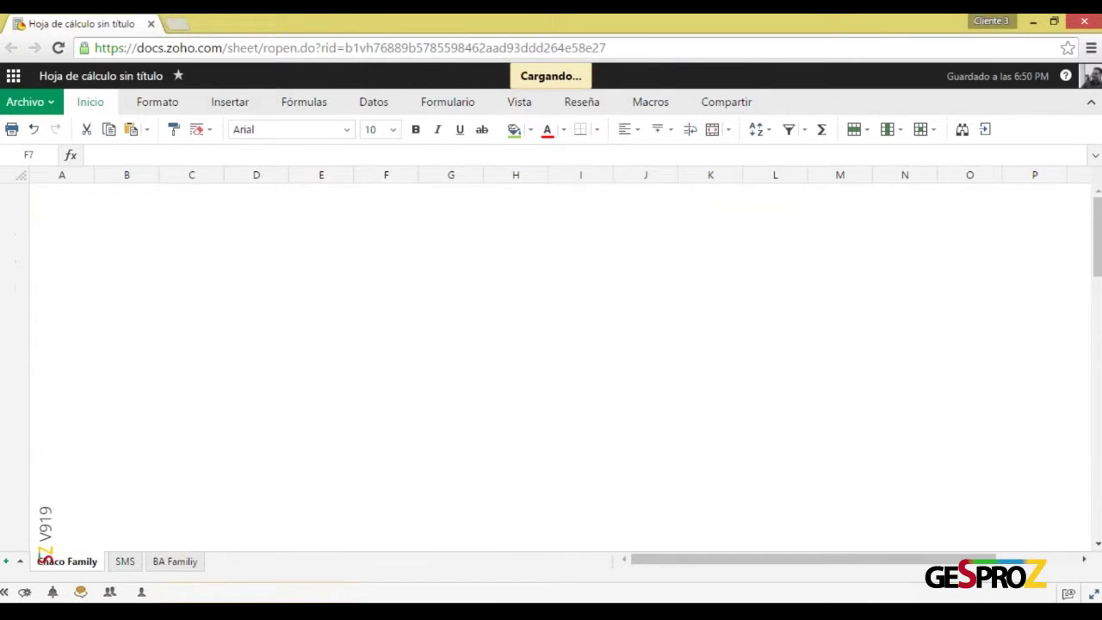
click(413, 207)
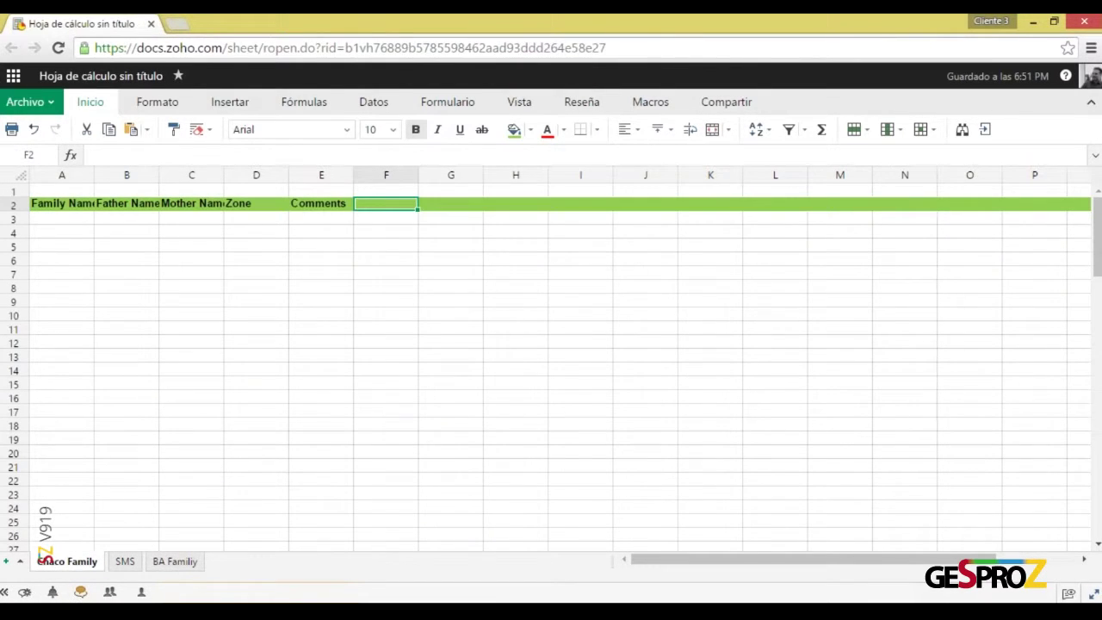
text(Zone)
key(Return)
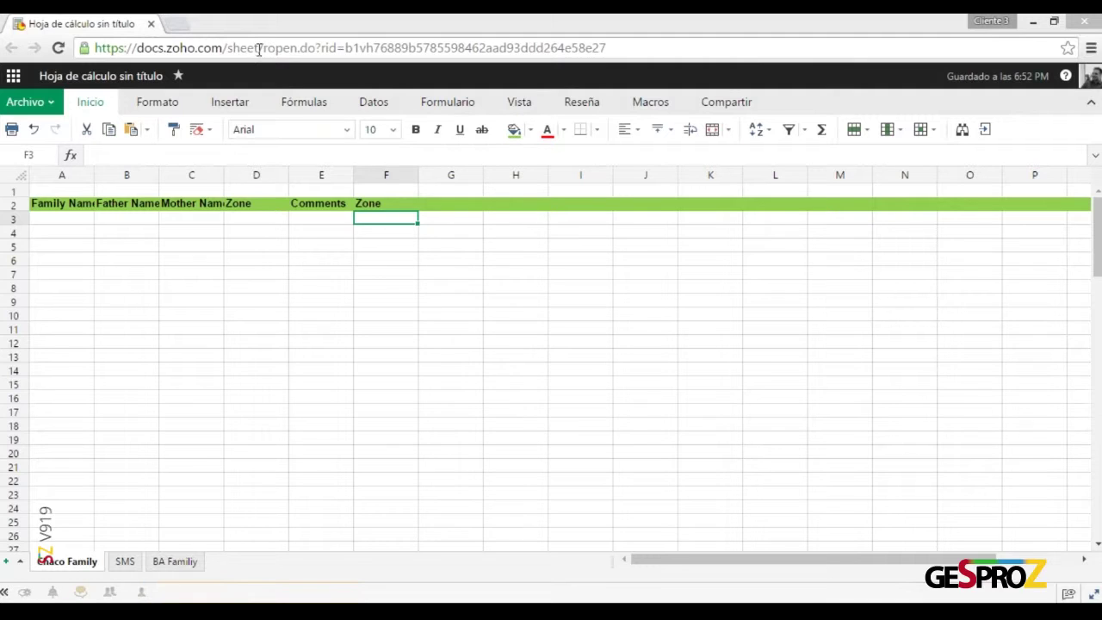
click(402, 206)
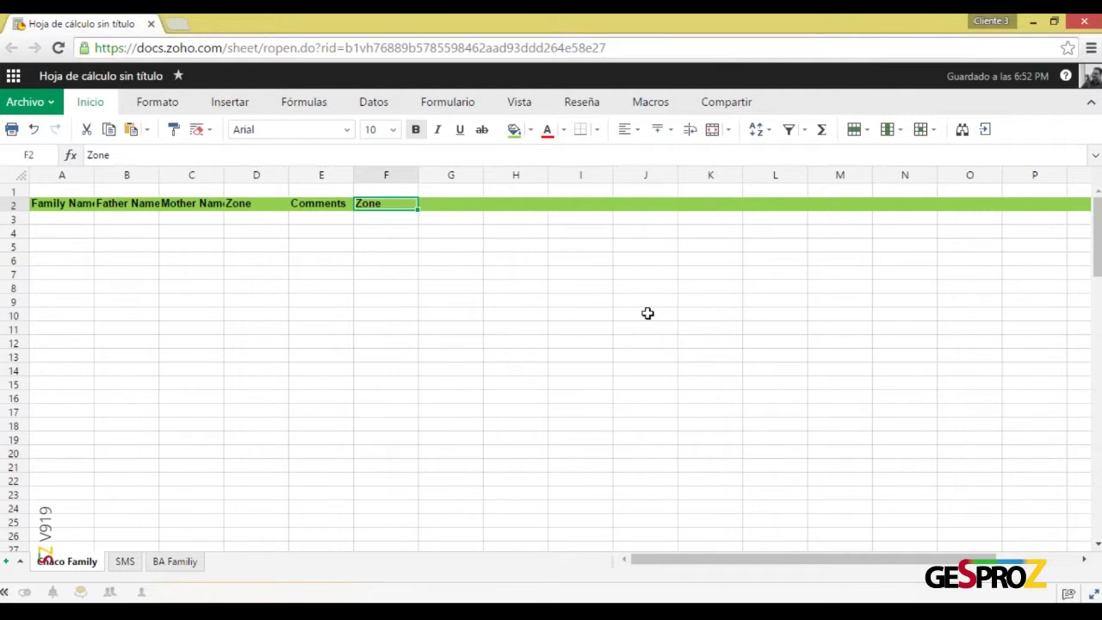
click(570, 244)
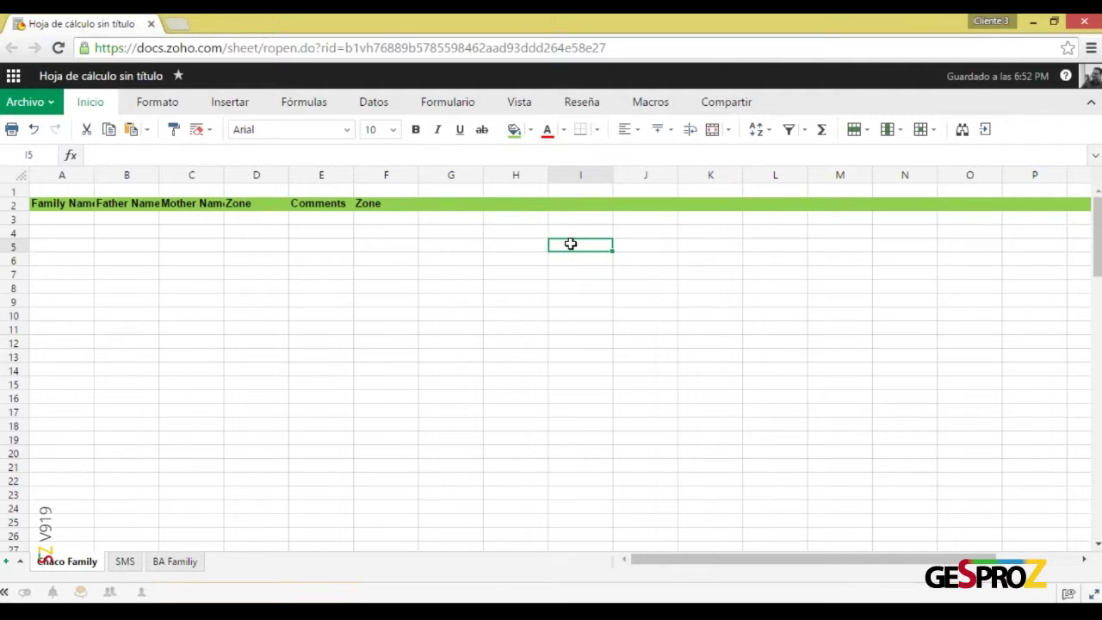
Enter the field types Dropdown, Lookup and SubFORM in cells I5 to I7
key(Down)
text(Lookup)
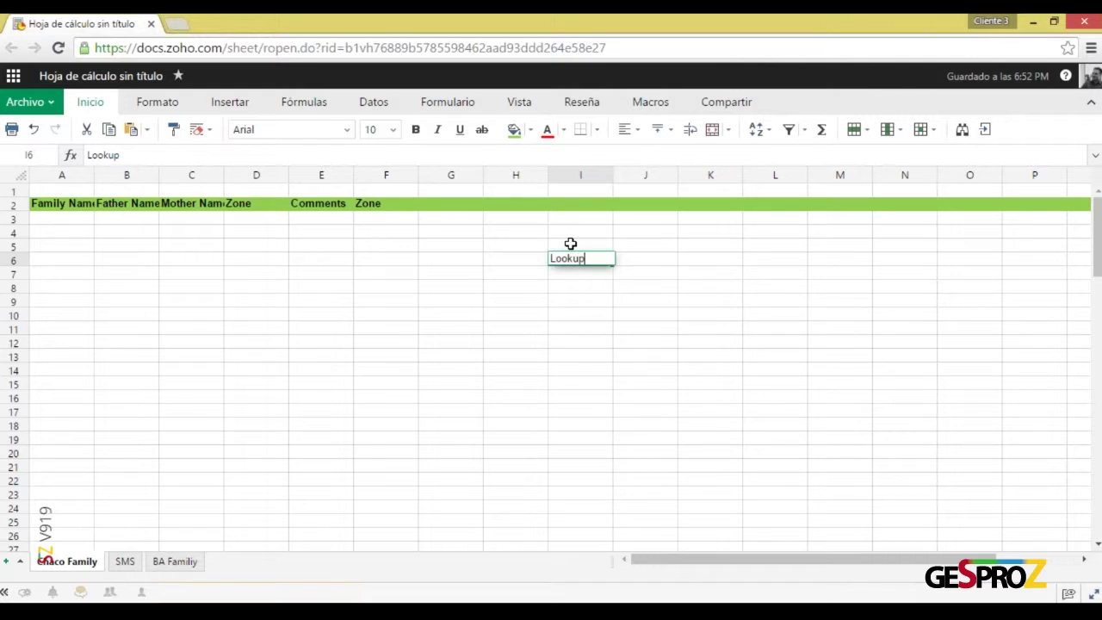
key(Return)
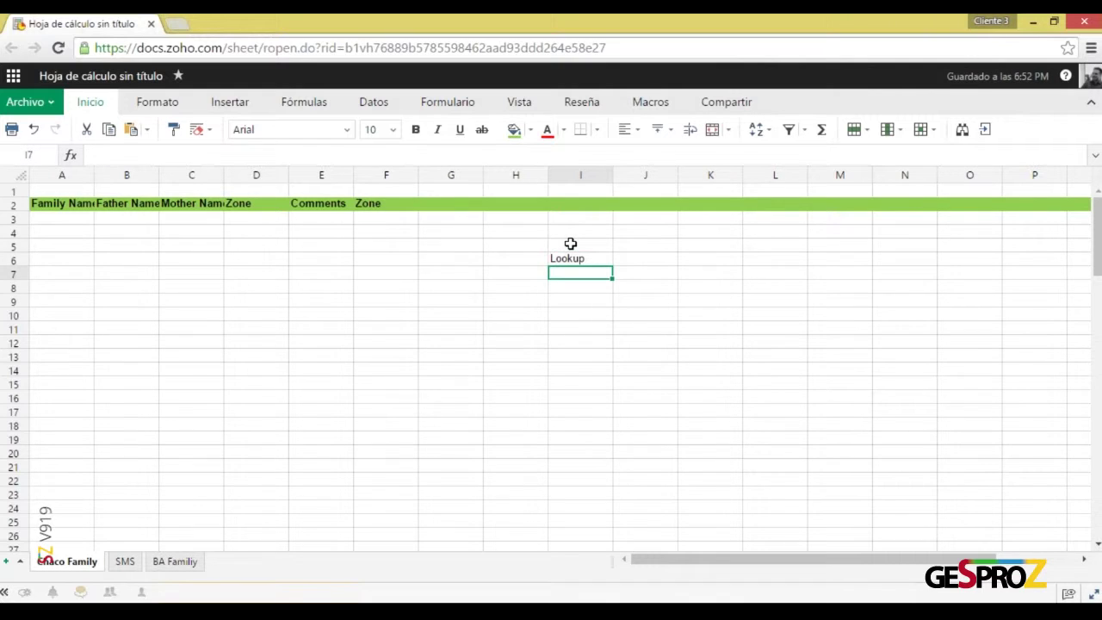
text(SubFORM)
key(Return)
key(Up)
key(Up)
key(Up)
text(D)
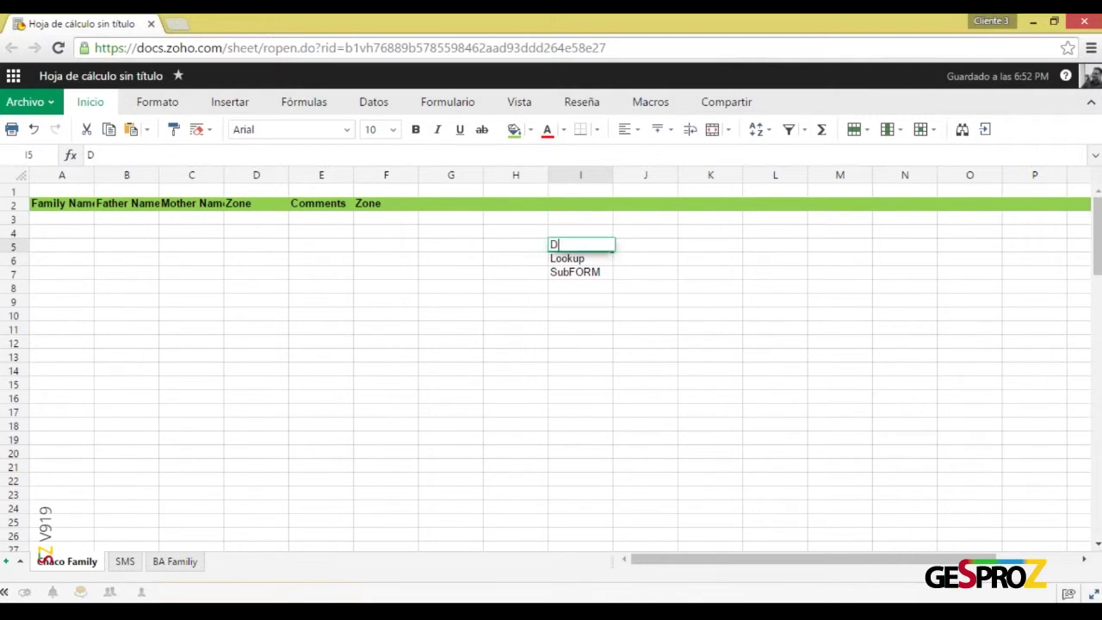
text(ropdown)
key(Return)
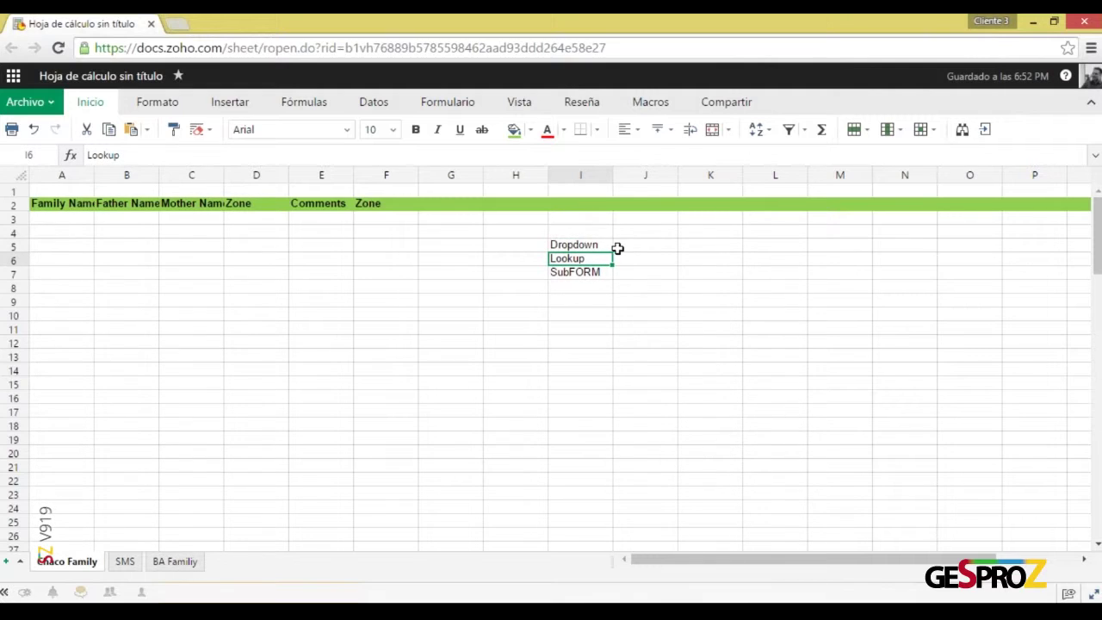
Select cell F3 under the Zone header and show the Datos ribbon
click(600, 246)
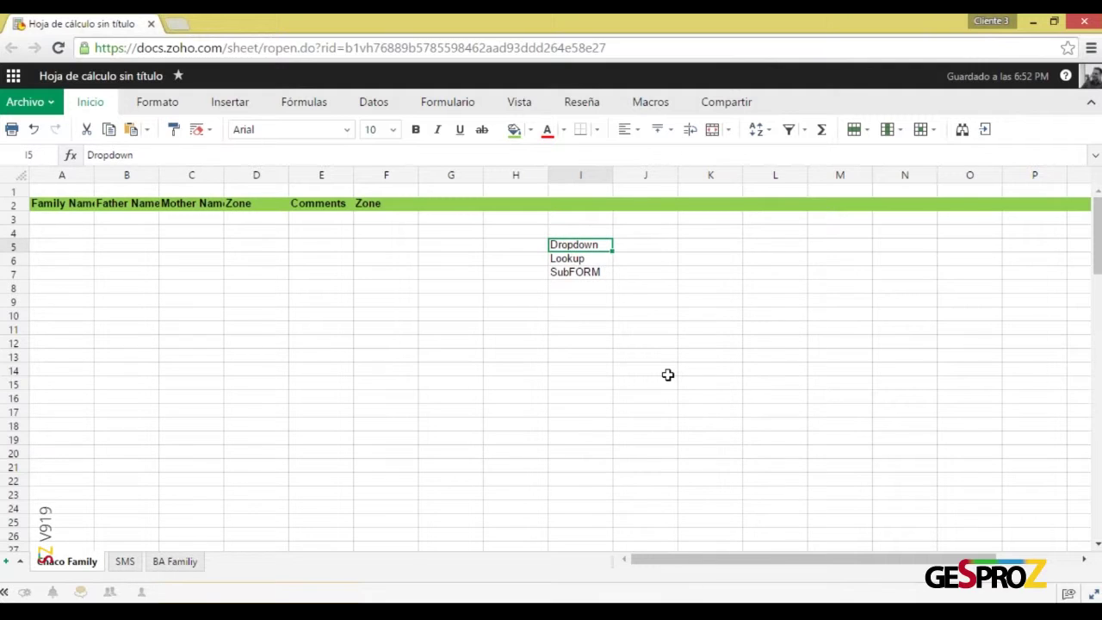
click(400, 222)
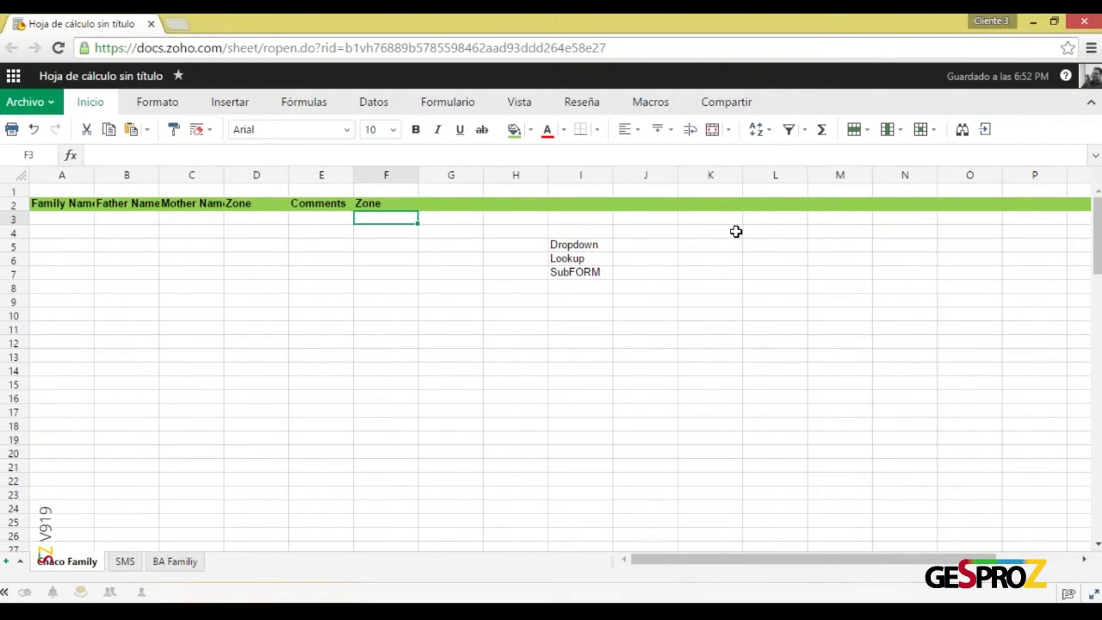
click(655, 246)
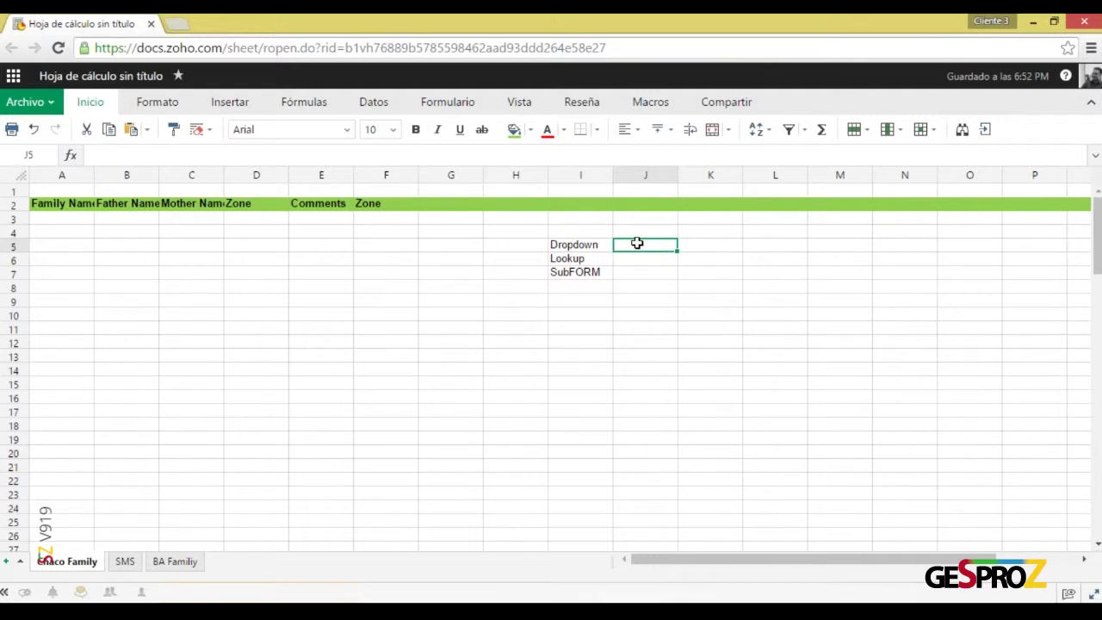
click(392, 212)
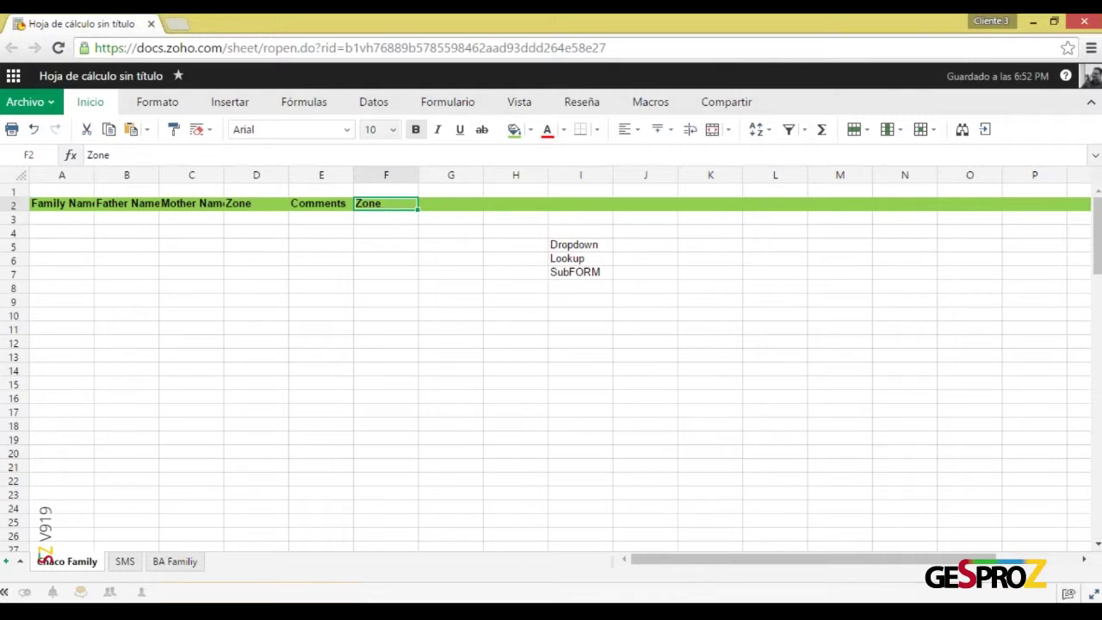
click(399, 220)
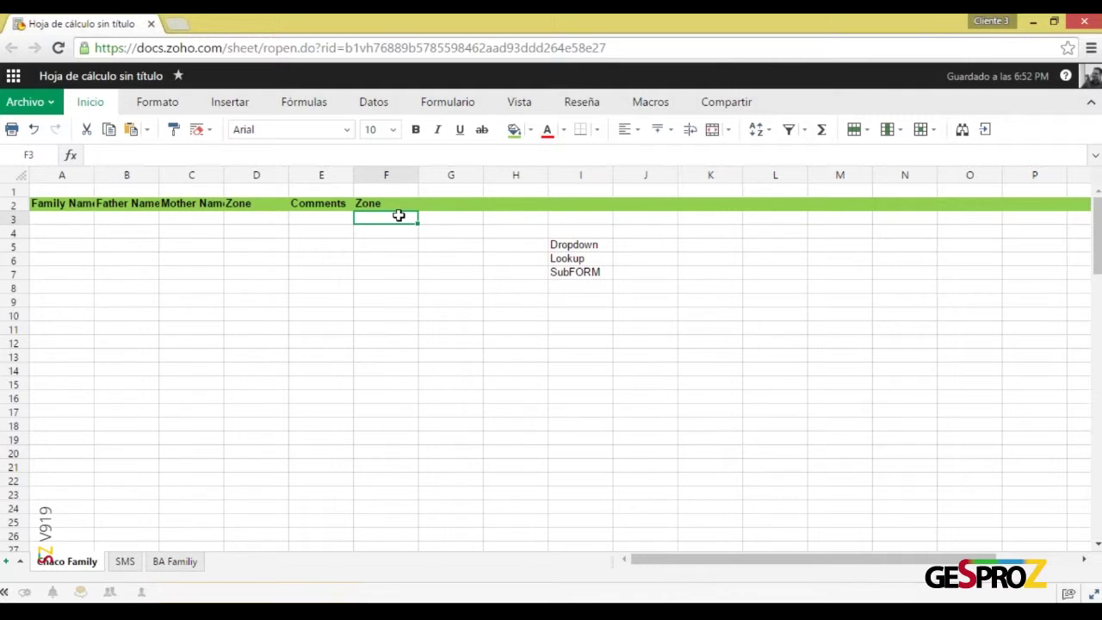
click(381, 103)
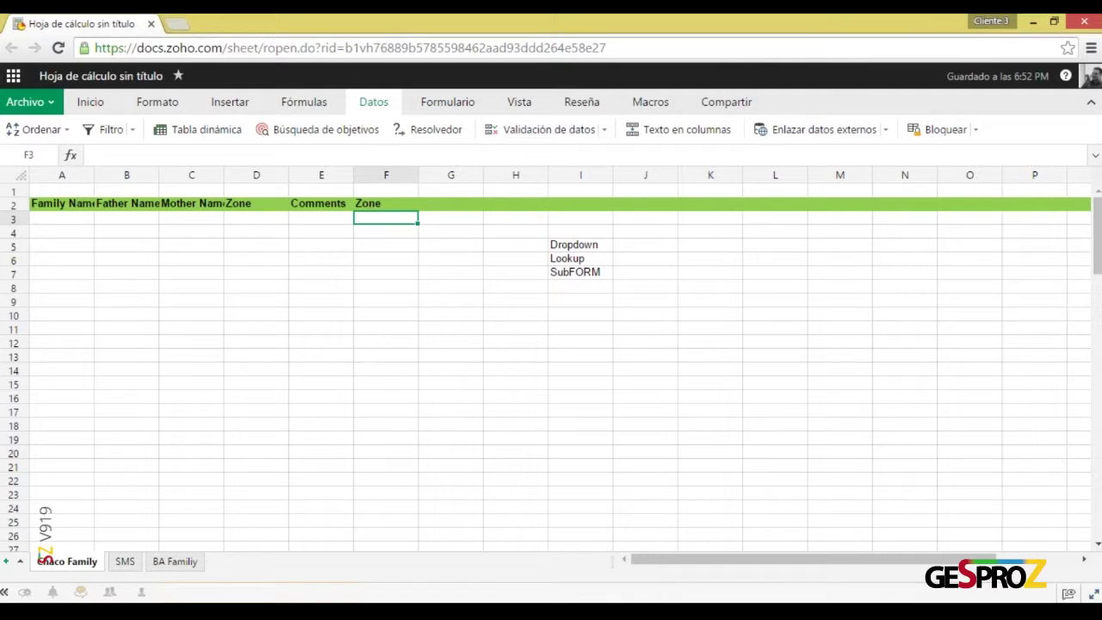
Open data validation for F3 and set the criteria to List
drag(226, 48, 94, 48)
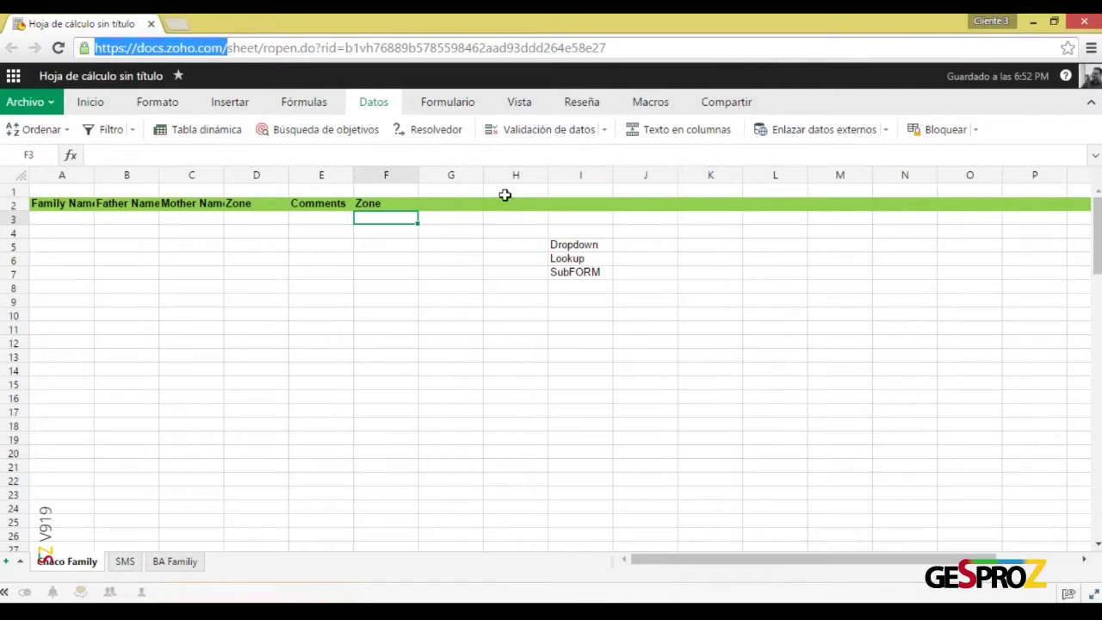
click(564, 135)
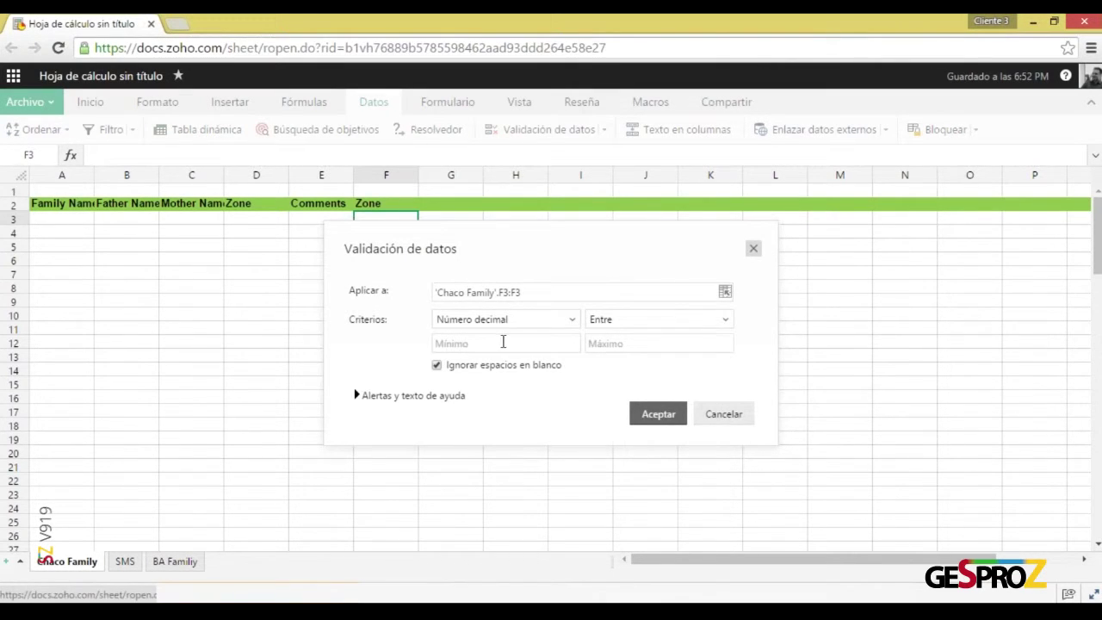
click(513, 322)
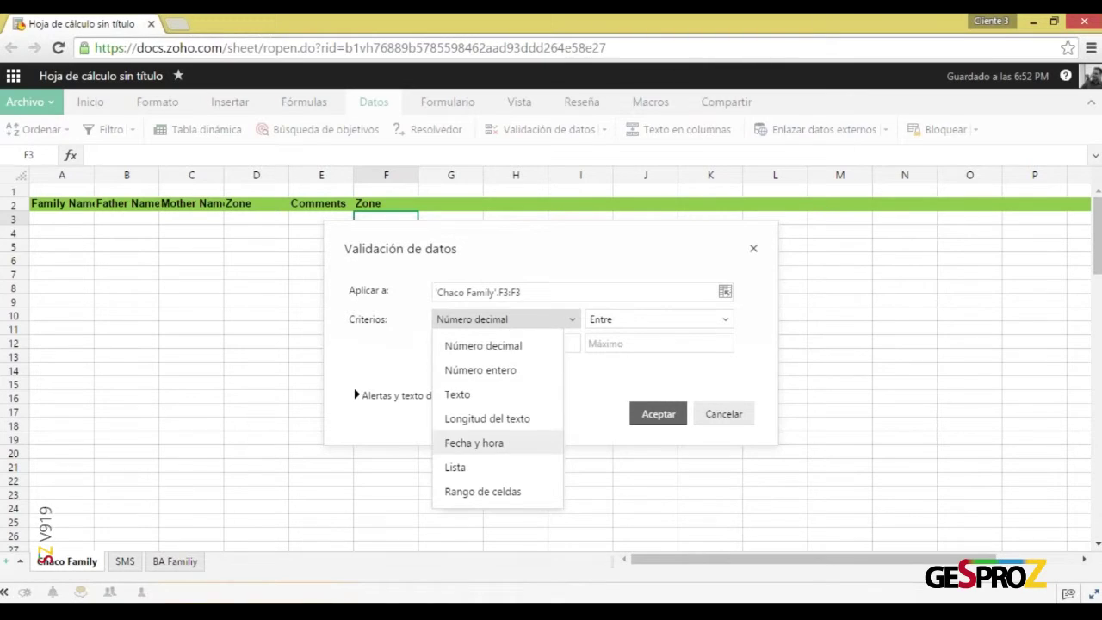
click(454, 467)
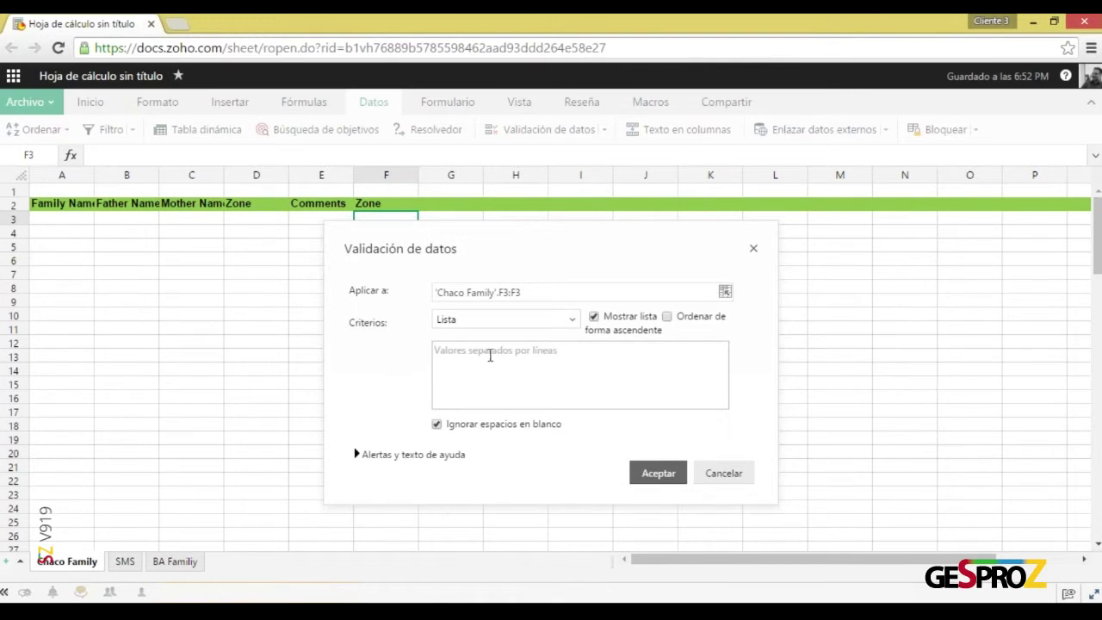
Enter the allowed values North, South, East, West and Central on separate lines
click(490, 359)
text(No)
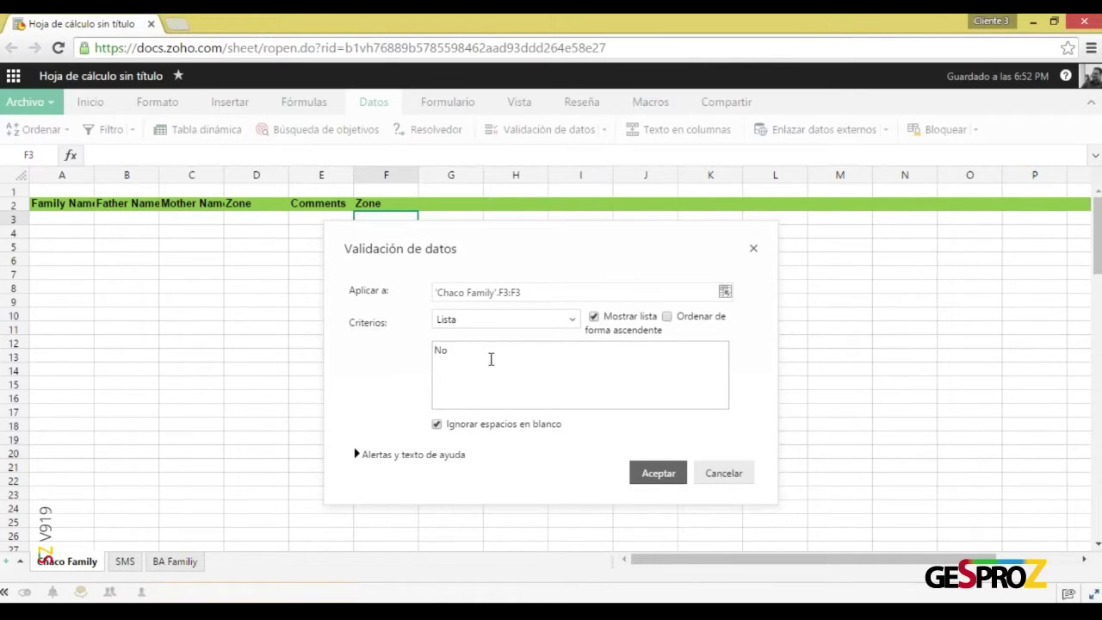
text(rth)
key(Return)
text(South)
key(Return)
text(East)
key(Return)
text(West)
key(Return)
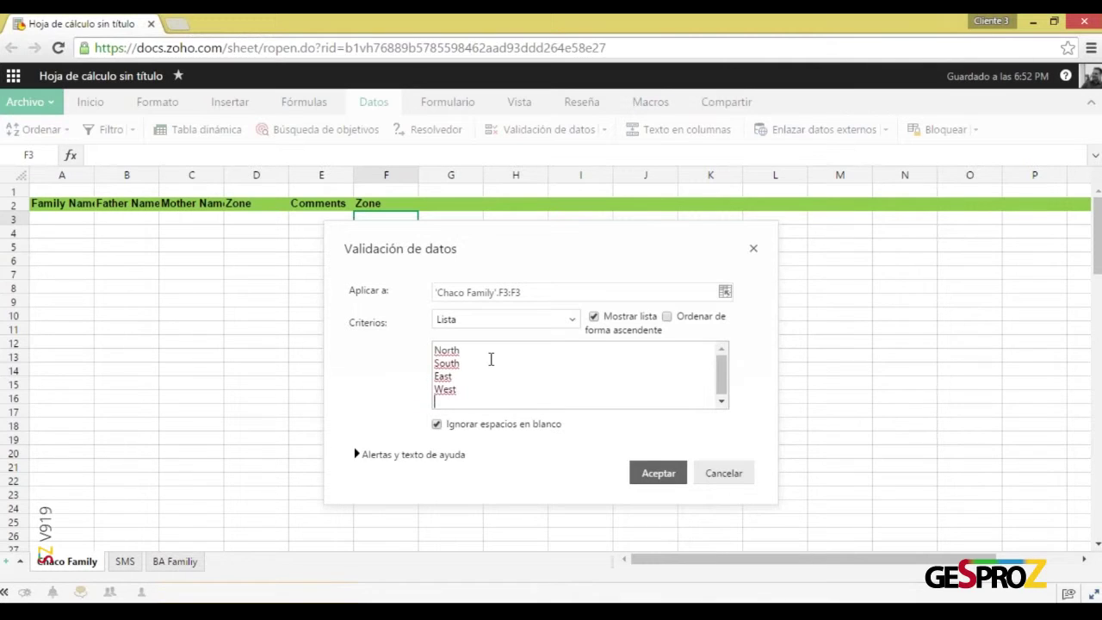
text(Central)
Confirm the zone list validation on F3 and check its dropdown options
click(660, 475)
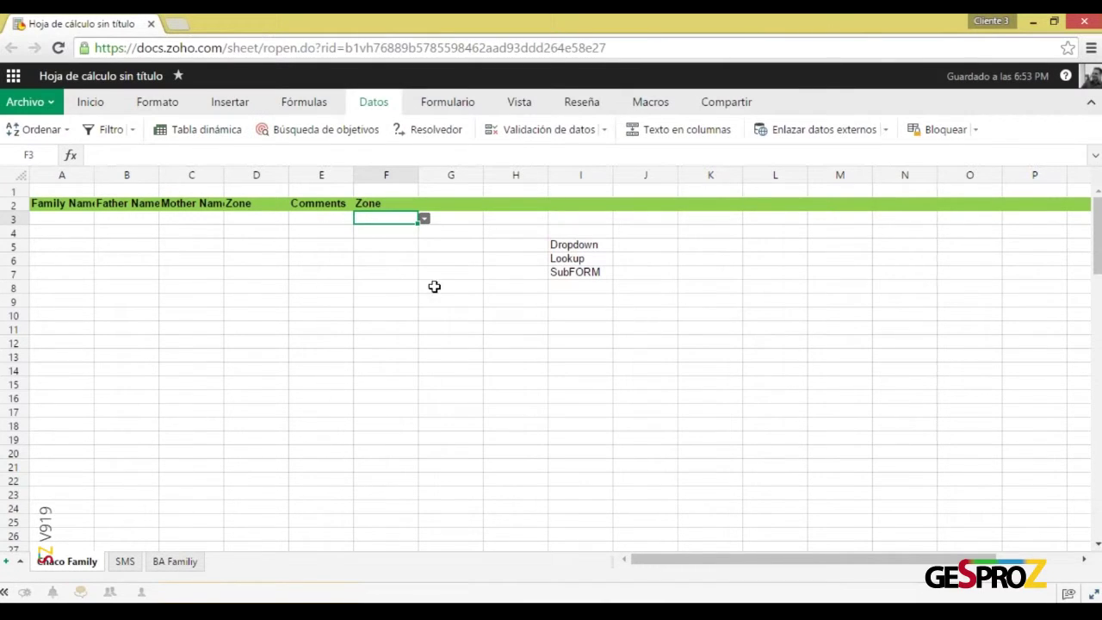
click(425, 220)
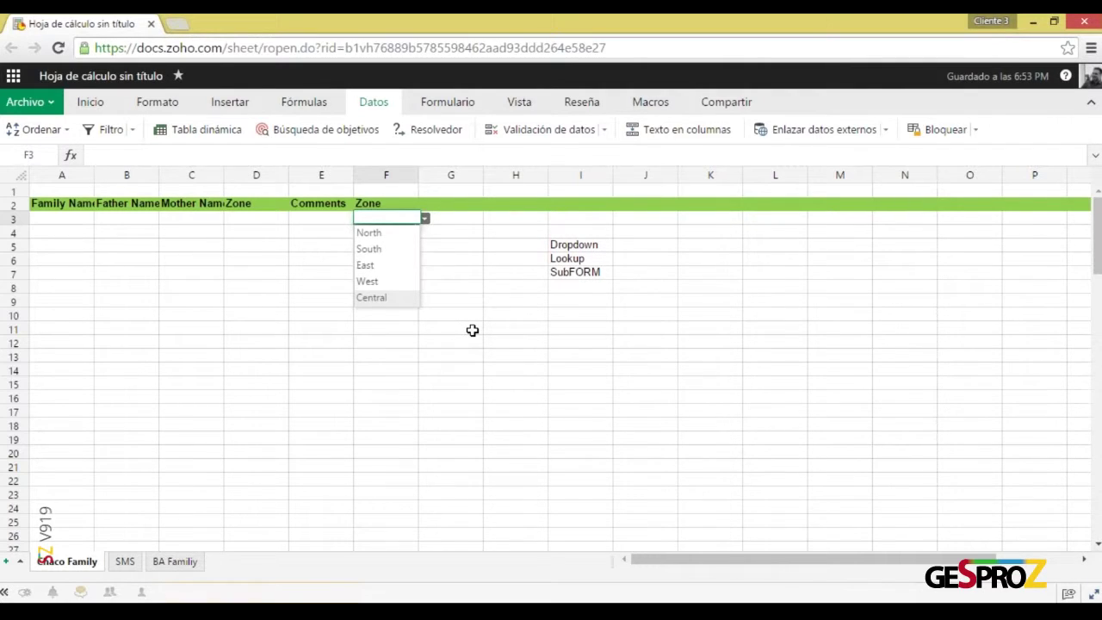
click(471, 330)
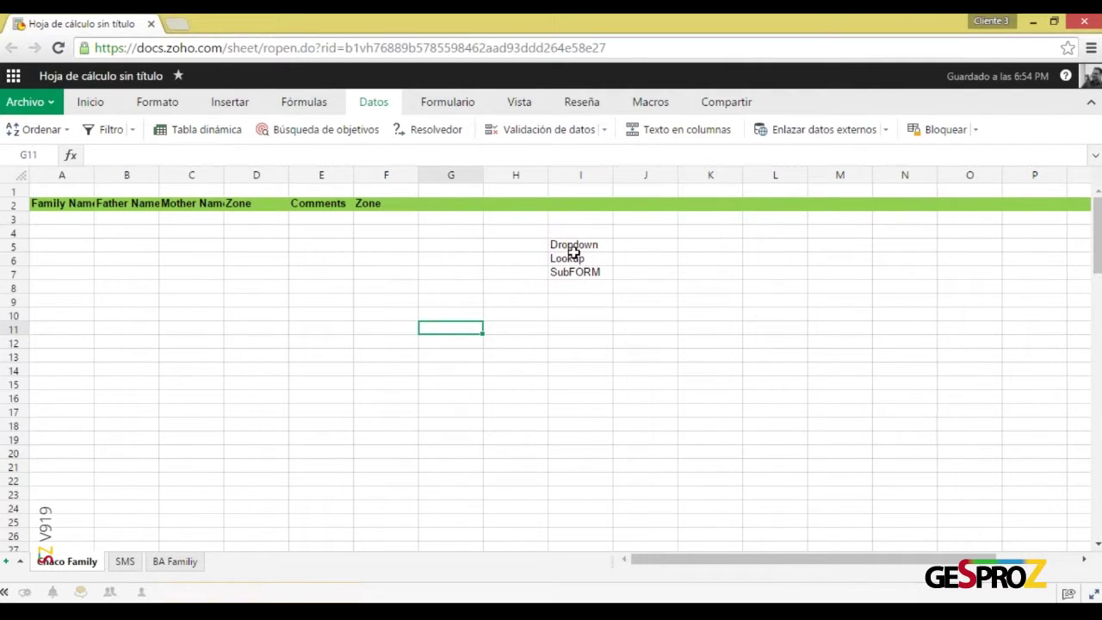
Enter 'Limited Qty of Options' in J5 beside the Dropdown label
click(636, 244)
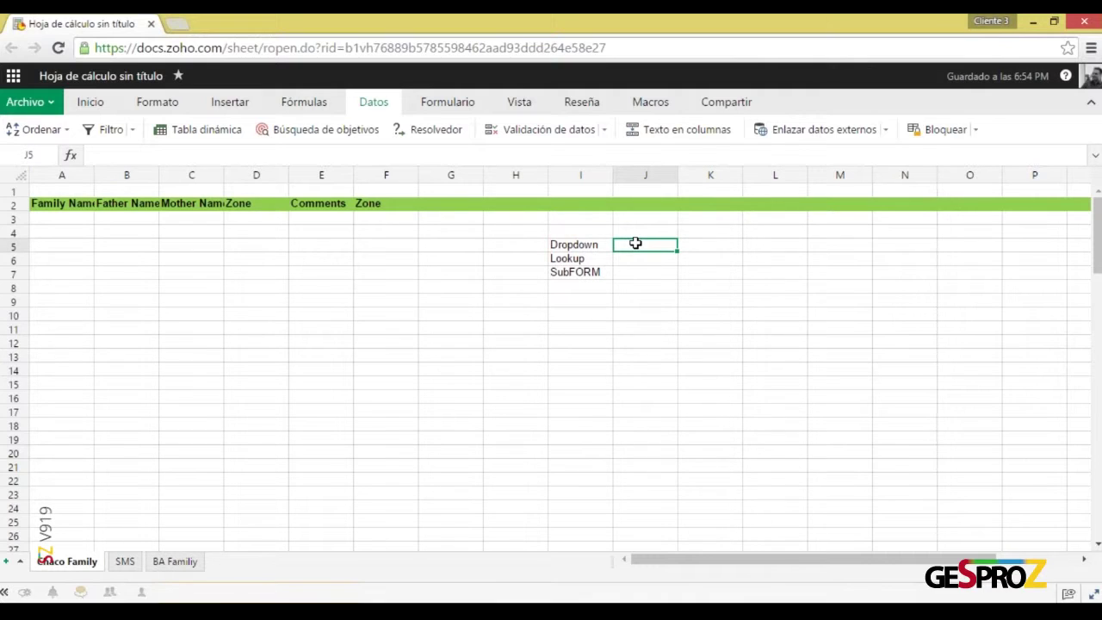
text(Limited Qty )
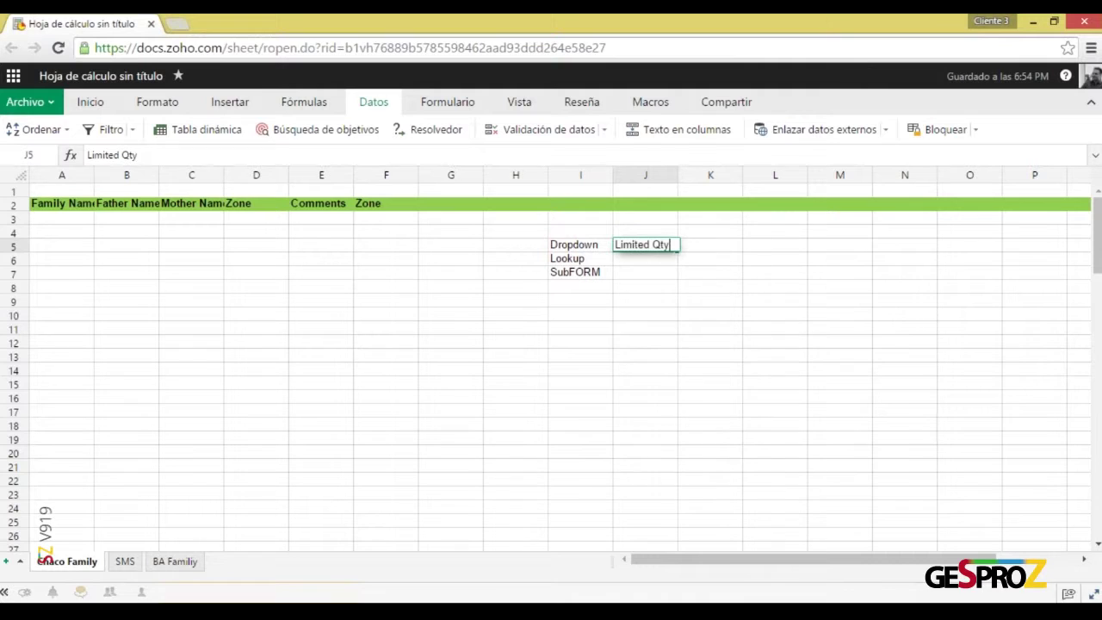
text(of )
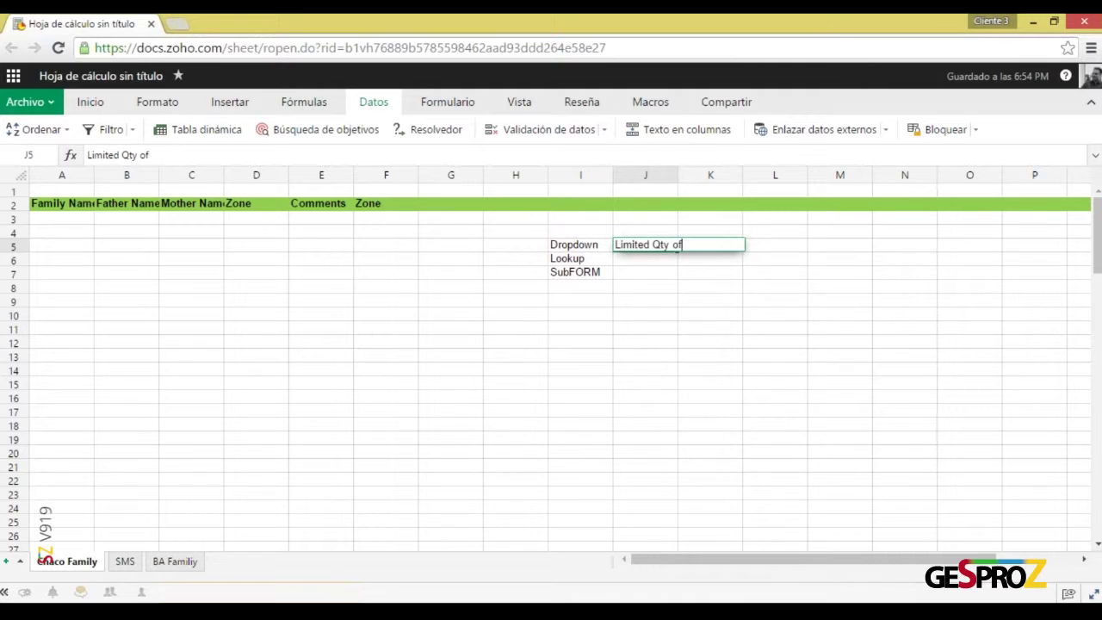
text(Options)
key(Return)
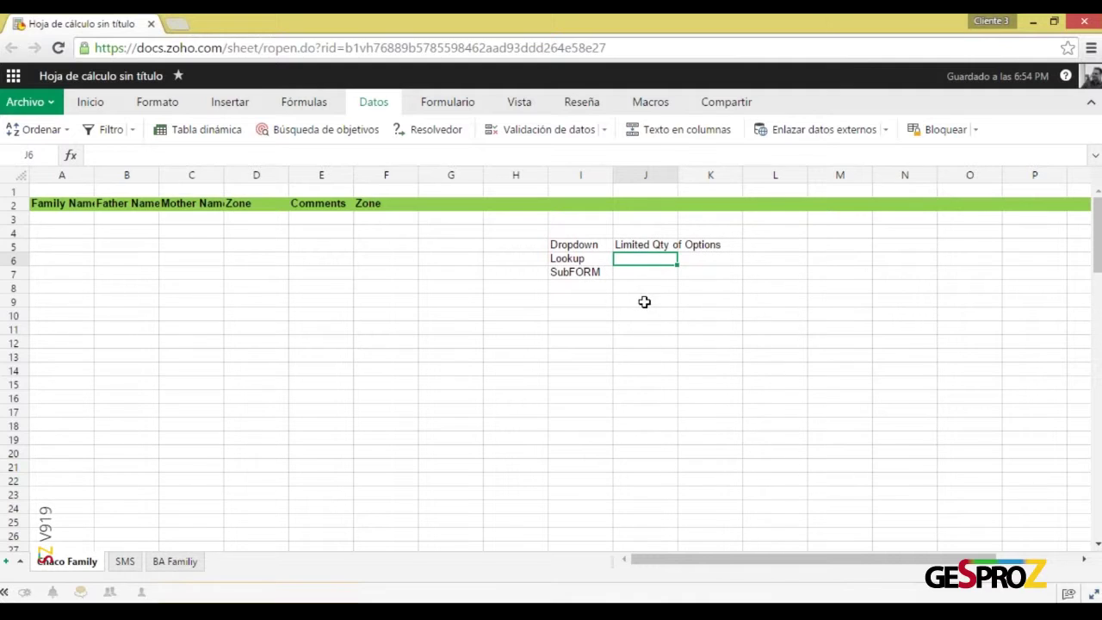
click(591, 258)
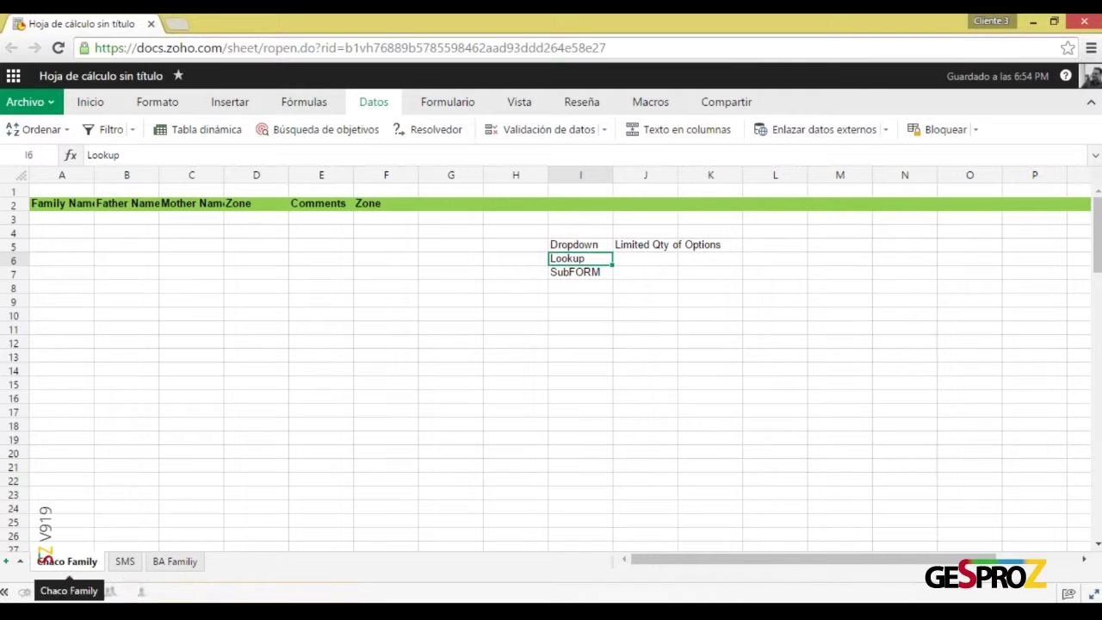
Add a new sheet and rename it from Hoja1 to 'Process'
click(7, 561)
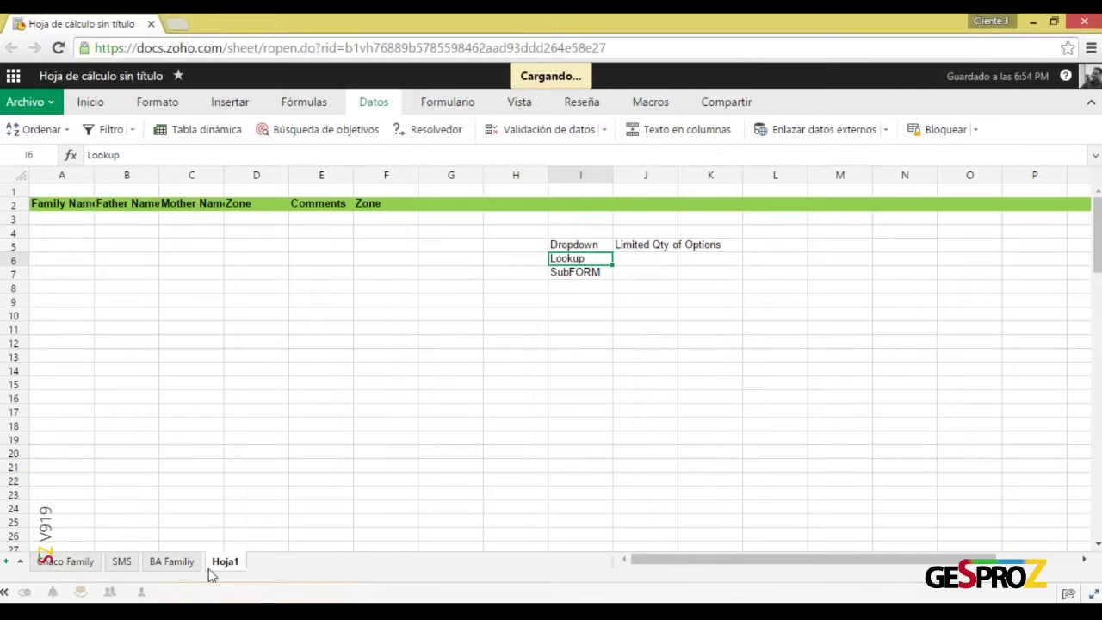
right_click(220, 565)
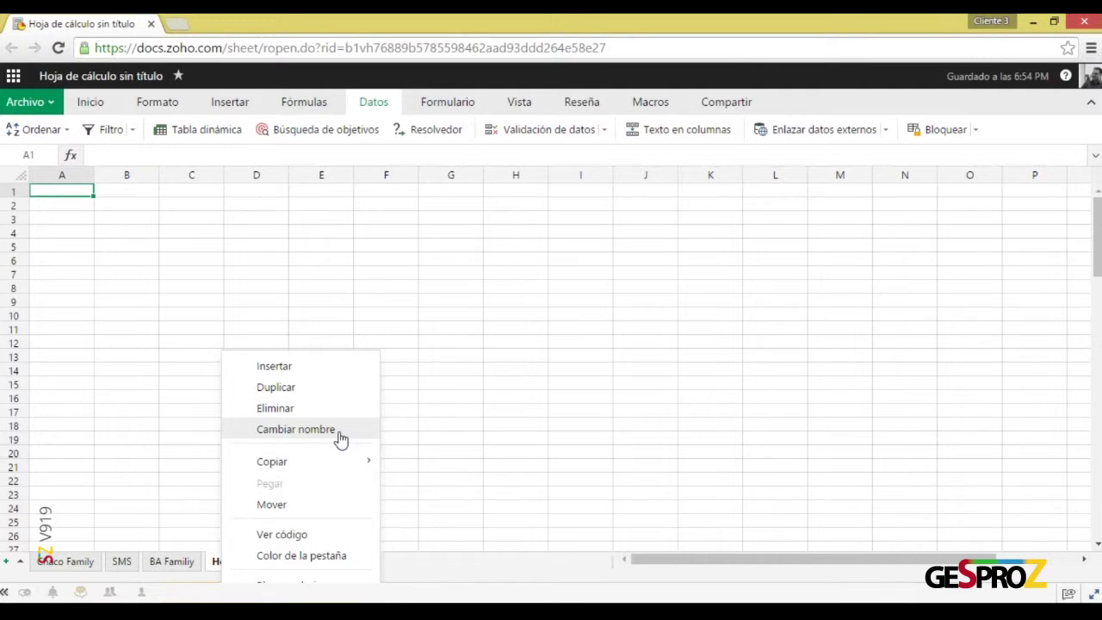
click(295, 429)
text(Process)
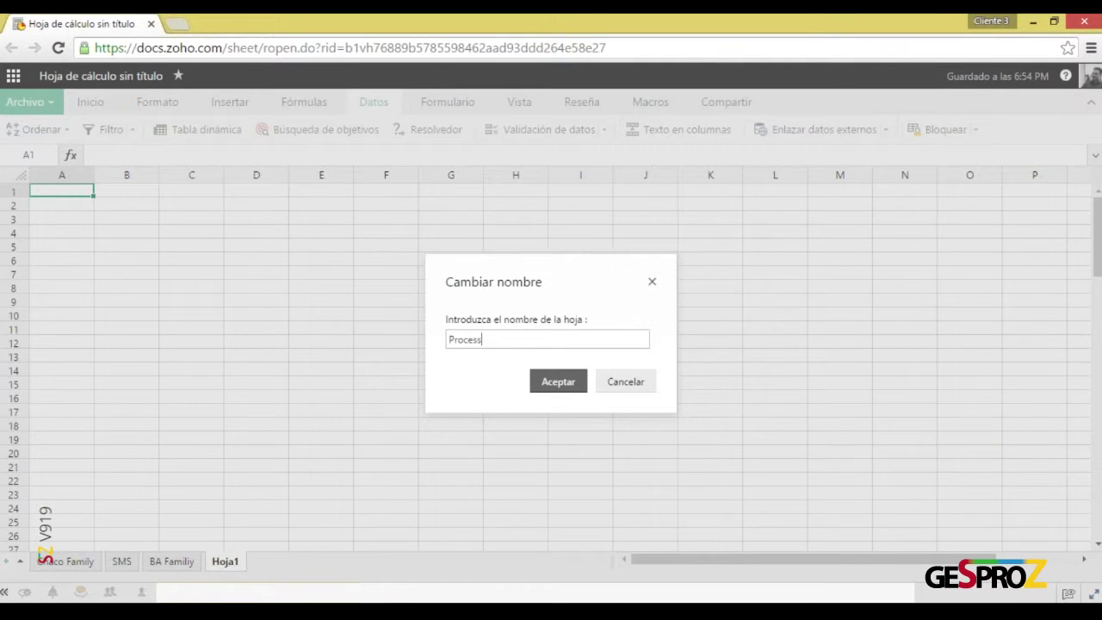
key(Return)
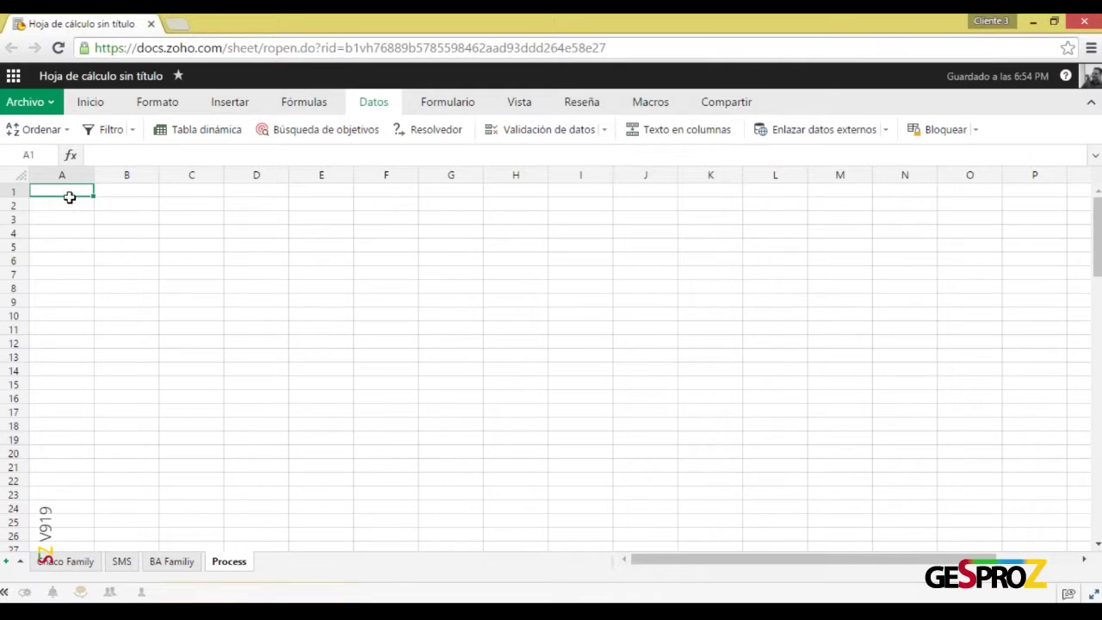
Enter the headers Year, BA Family and Chaco Family in A2 to C2
click(76, 204)
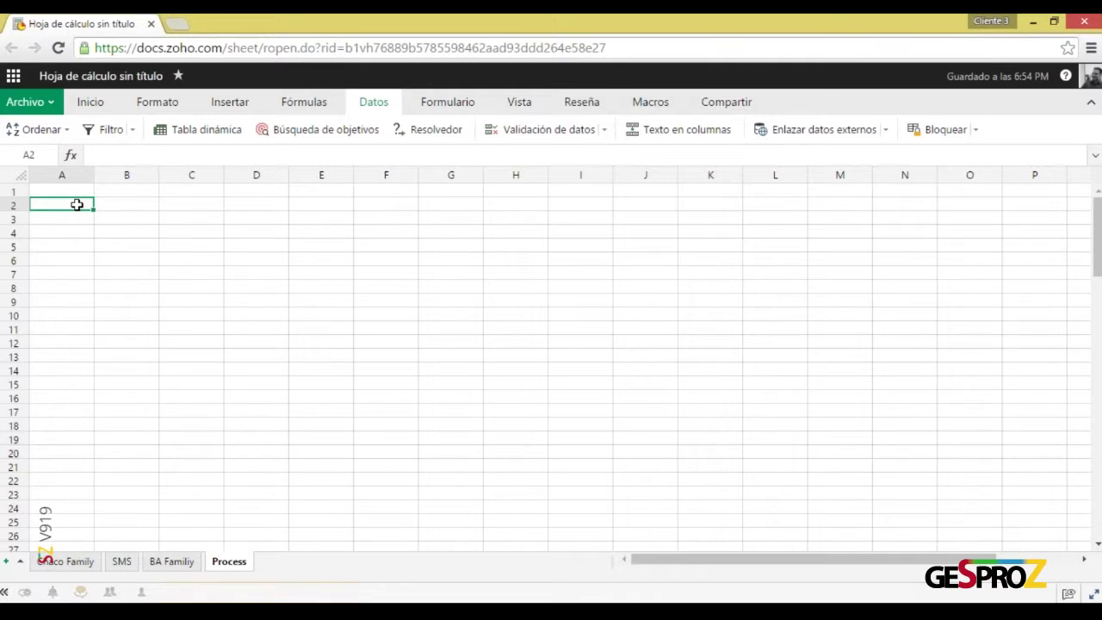
text(Year)
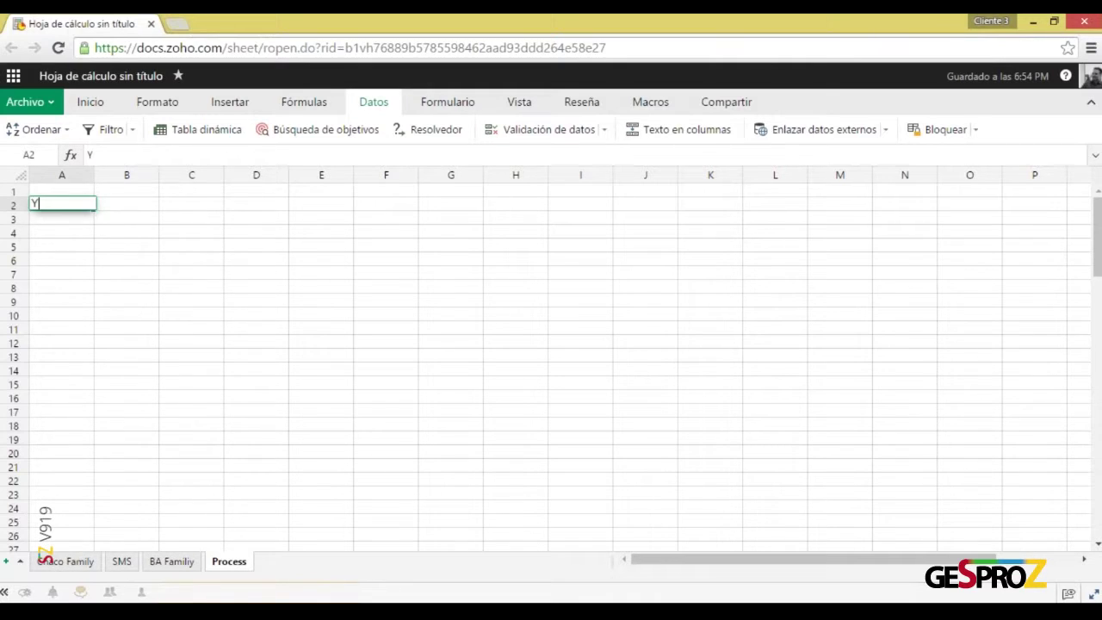
key(Return)
key(Up)
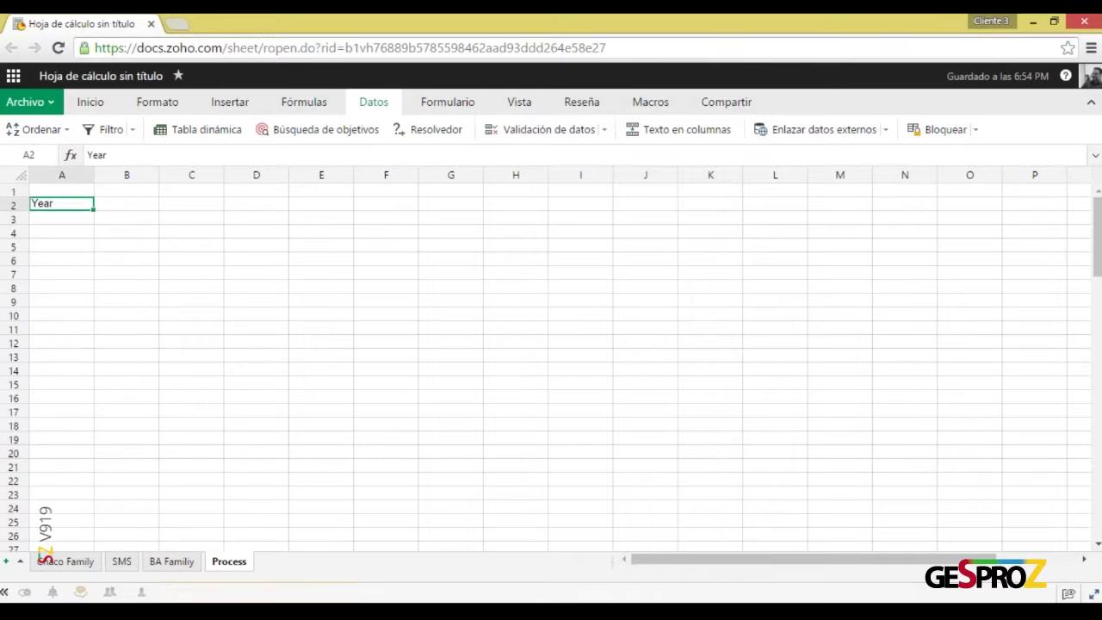
key(Right)
text(BA)
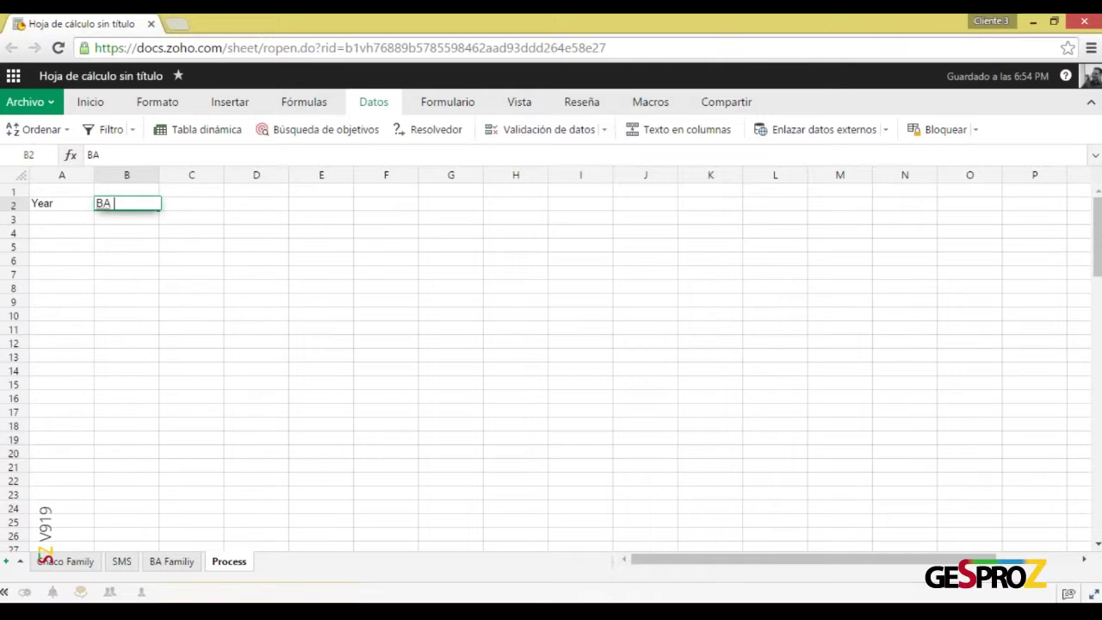
text( Family)
key(Return)
click(127, 204)
click(191, 204)
text(Chaco Fami)
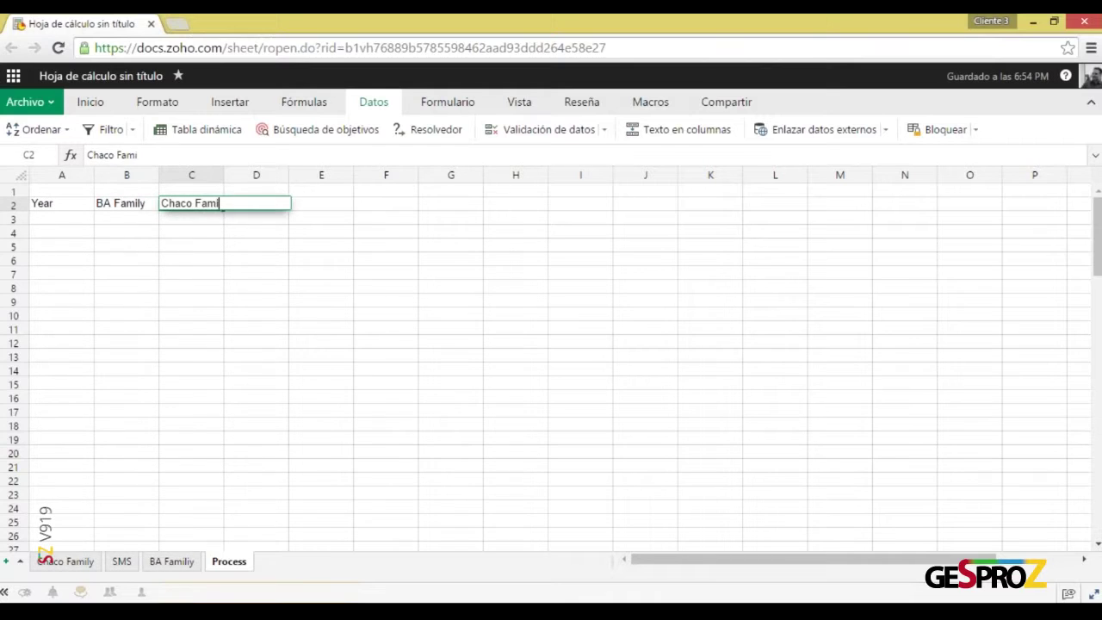
key(Return)
click(191, 204)
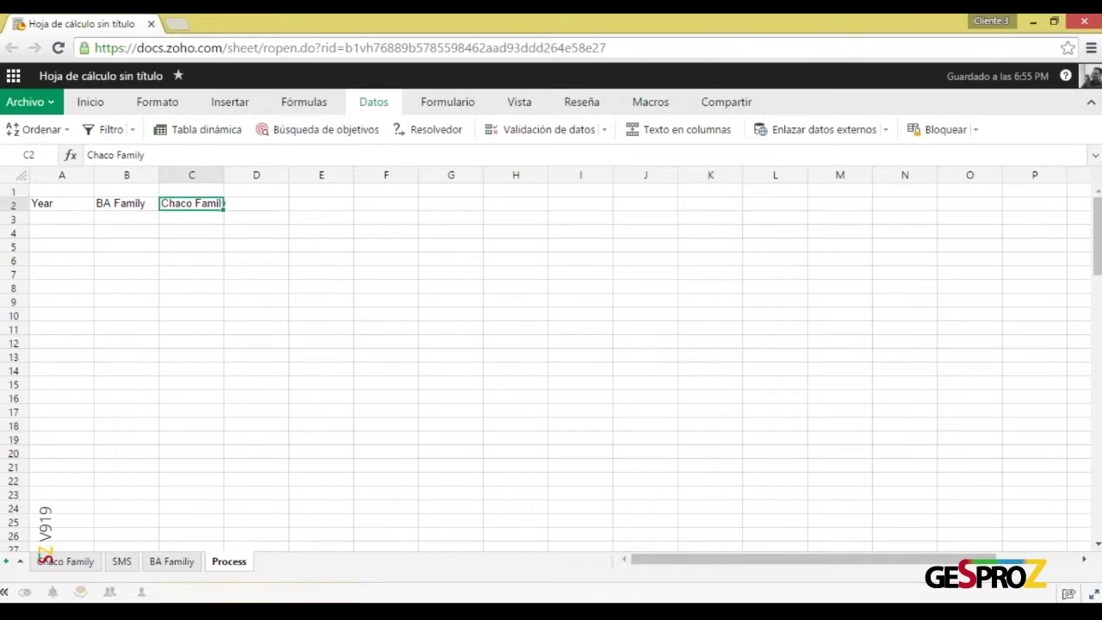
Enter Box and Coordinator in D2 and E2, then select header row 2
click(255, 203)
text(Box)
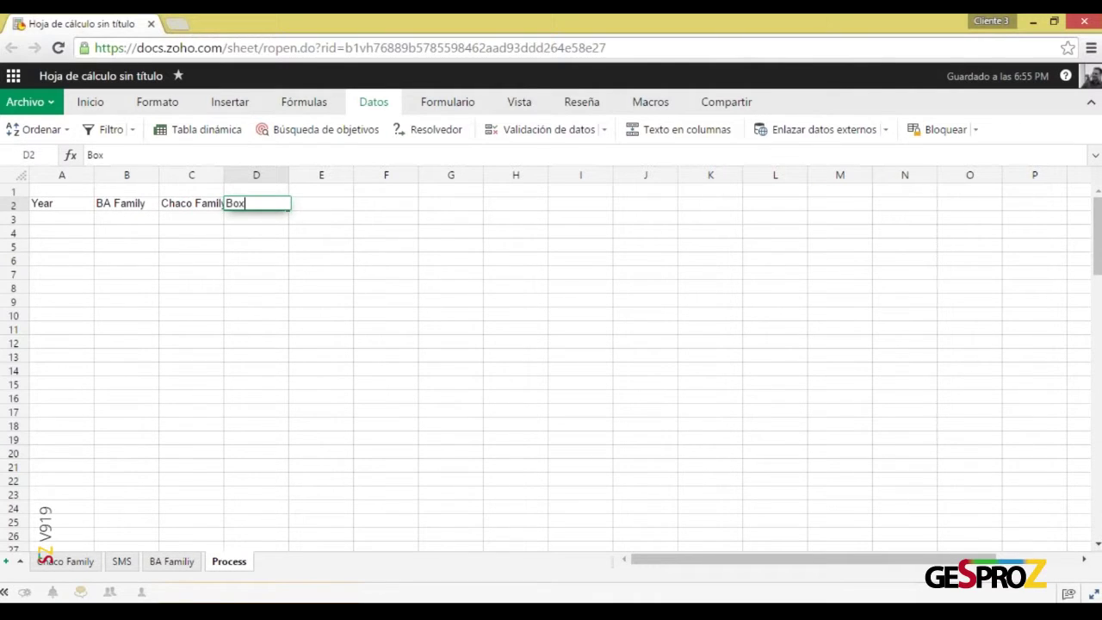
key(Return)
click(256, 203)
click(321, 203)
text(Coordinator)
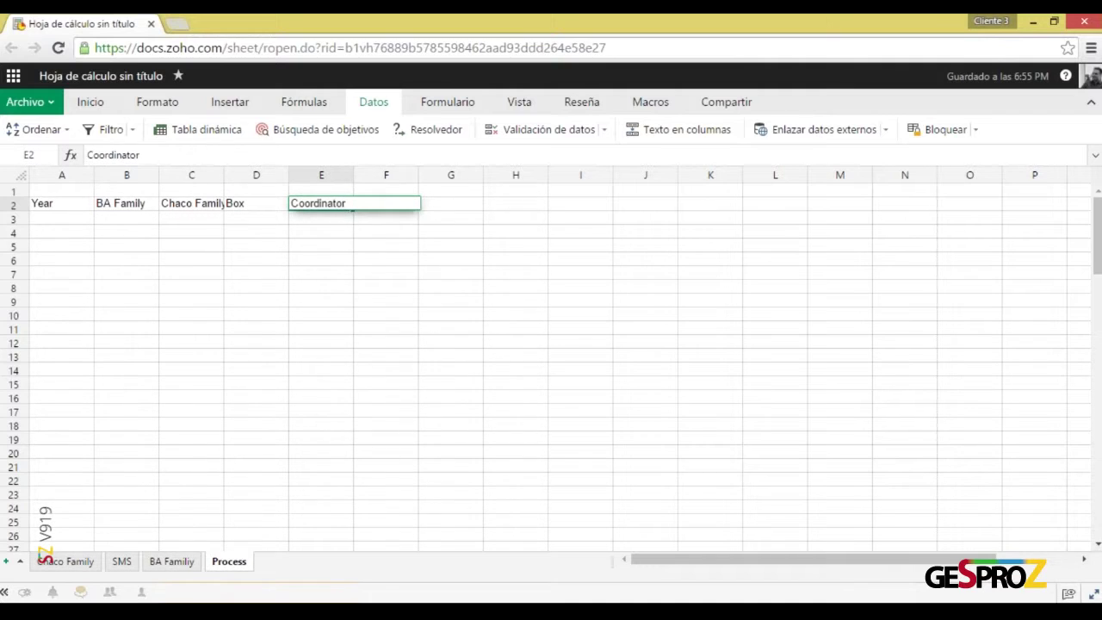
key(Return)
click(321, 203)
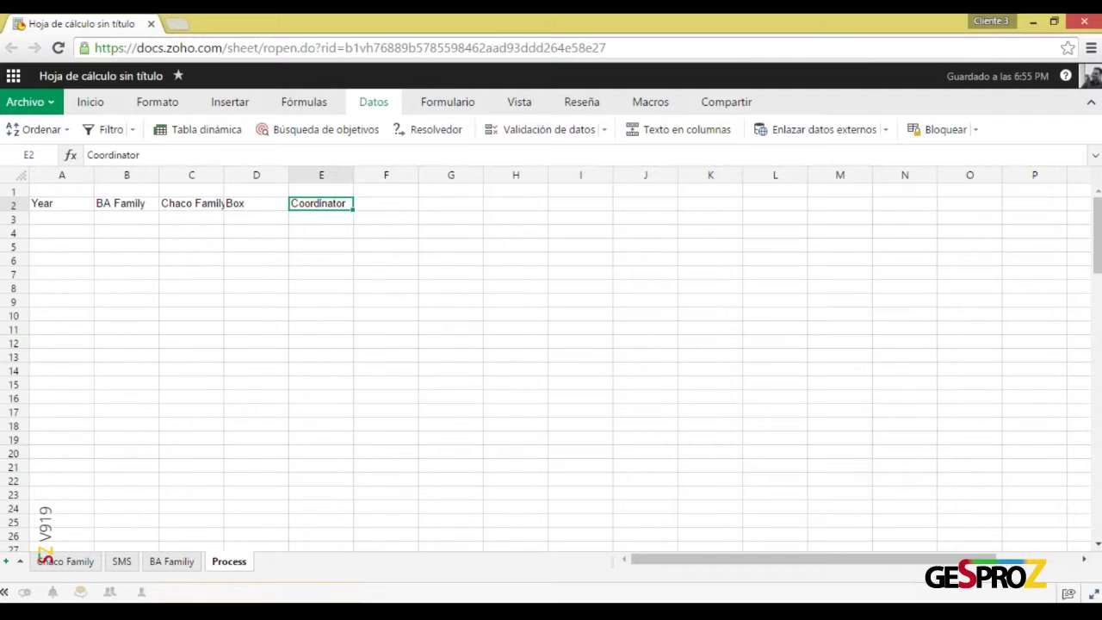
click(386, 203)
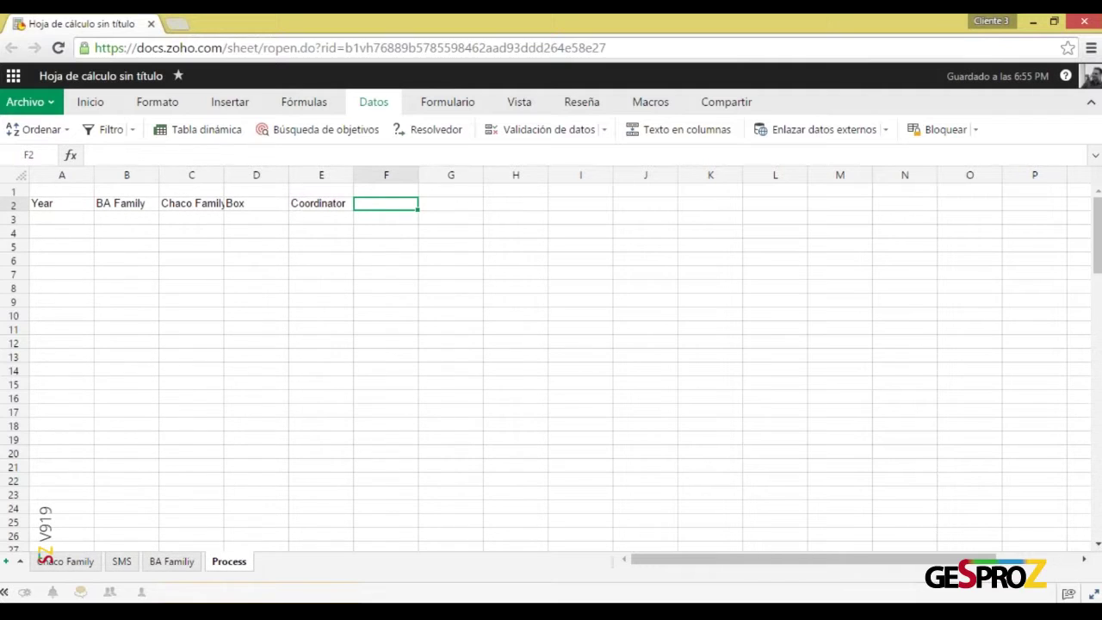
click(13, 205)
click(93, 103)
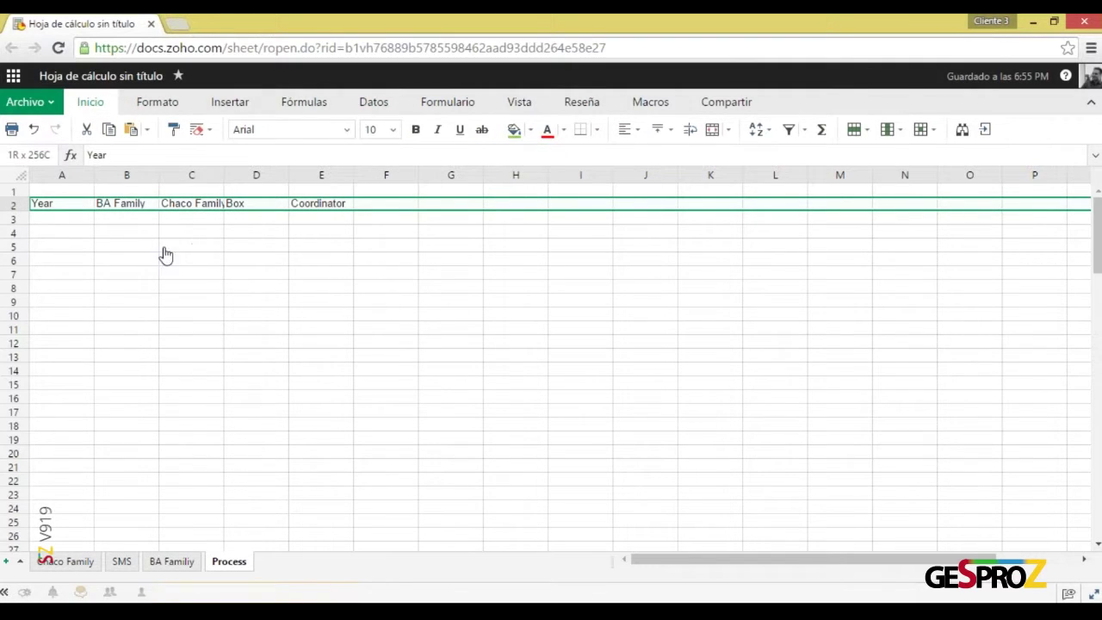
click(418, 130)
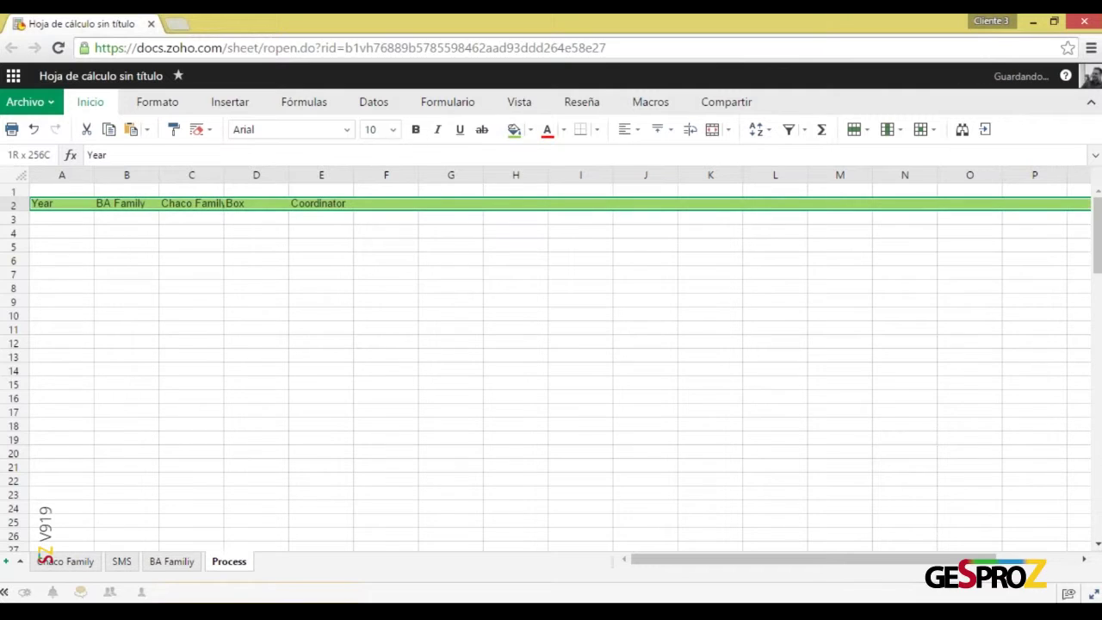
click(418, 130)
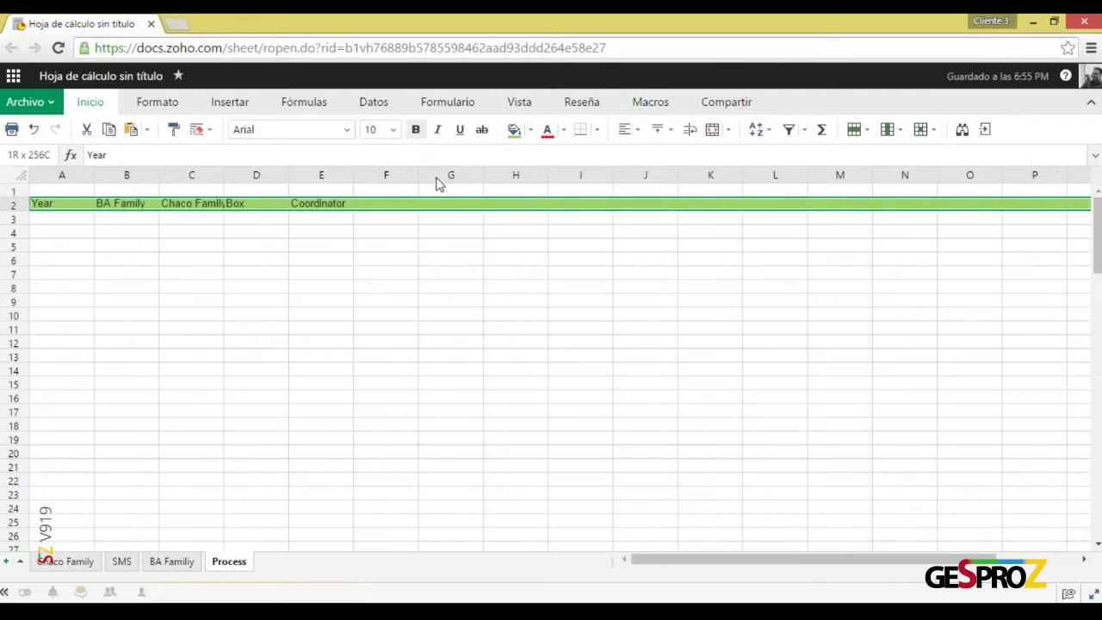
click(239, 290)
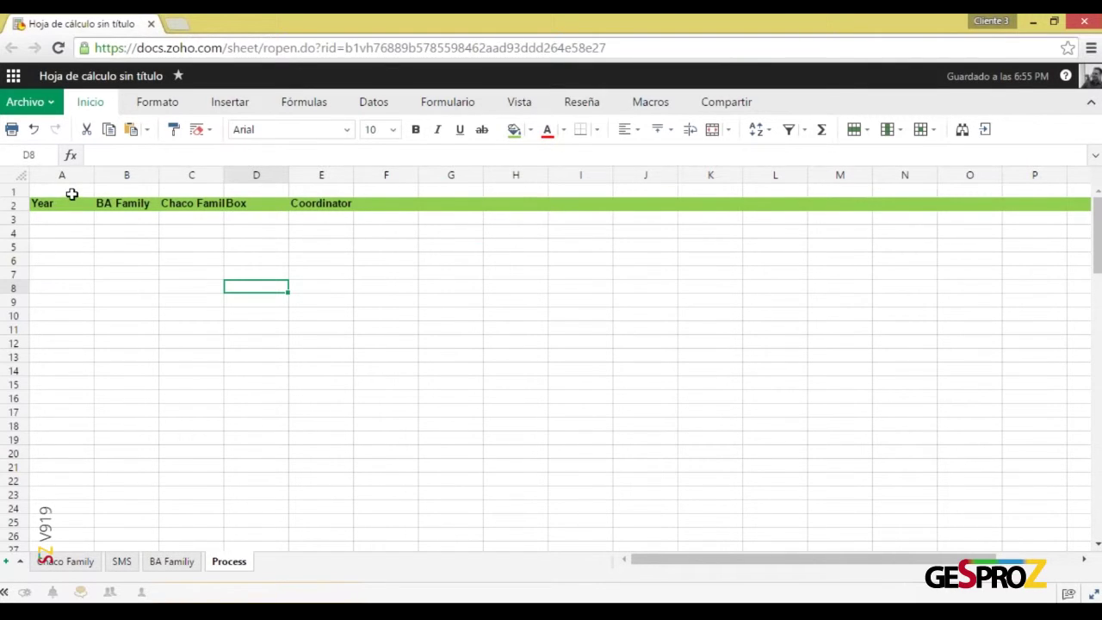
click(72, 191)
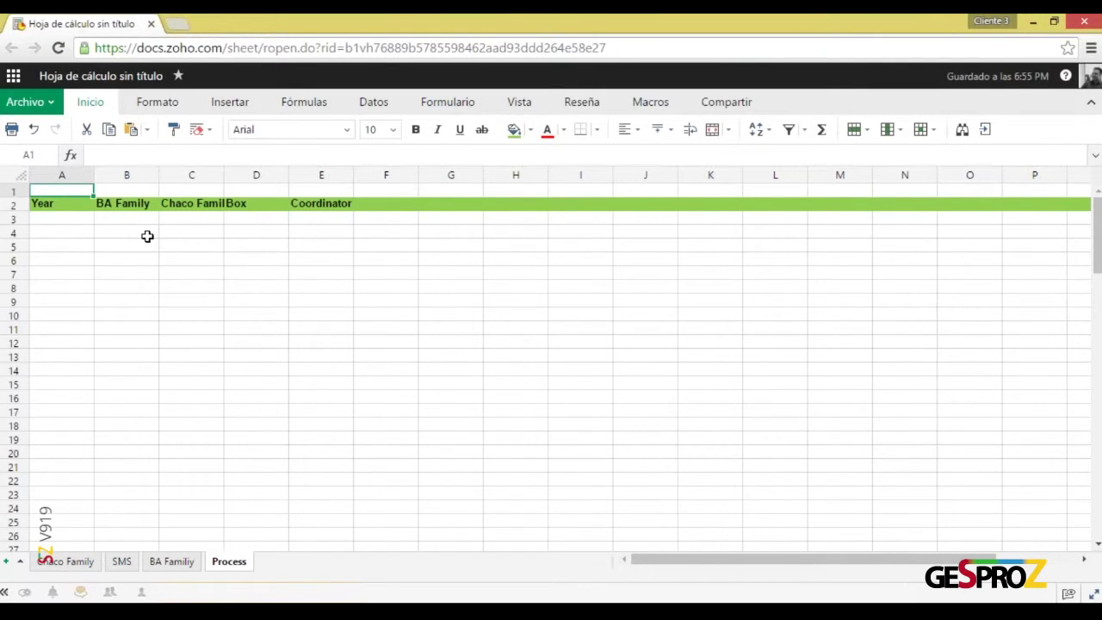
Label A1 'Number' above Year, correcting the misspelling
text(Numer)
key(Return)
key(Up)
key(F2)
key(BackSpace)
key(BackSpace)
key(BackSpace)
text(mber)
key(Return)
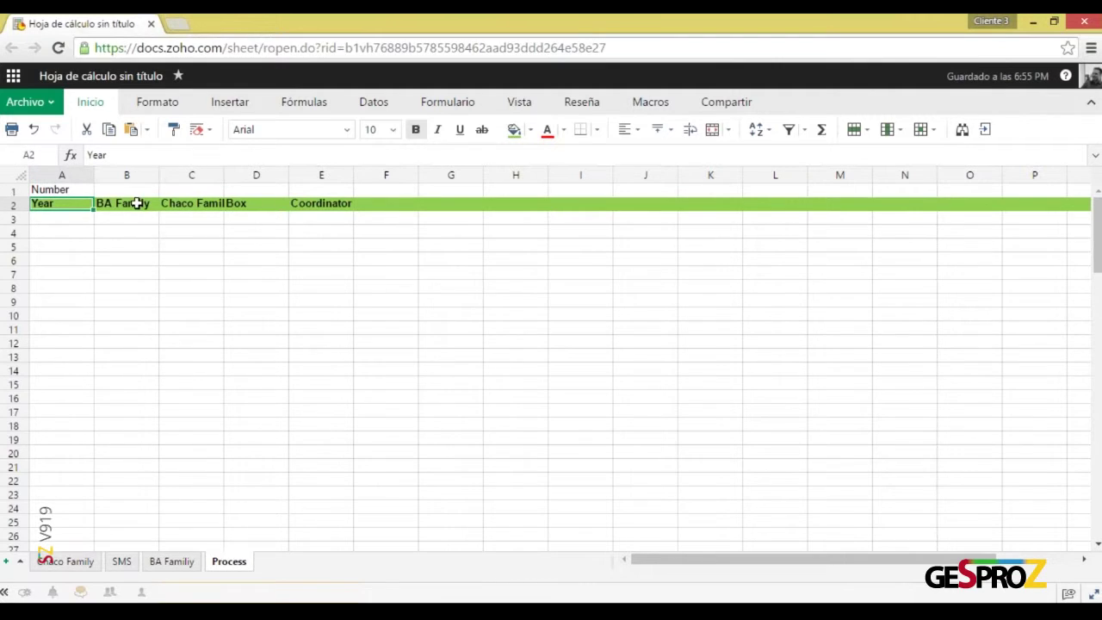
Label B1 'Lookup' above BA Family
click(142, 192)
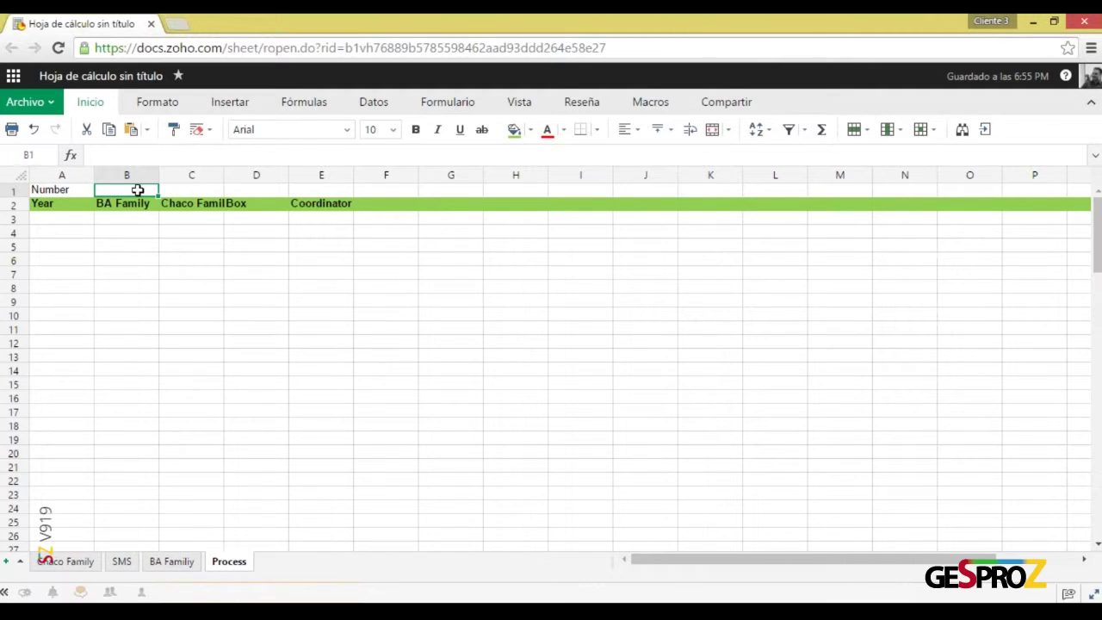
text(Lookup)
key(Return)
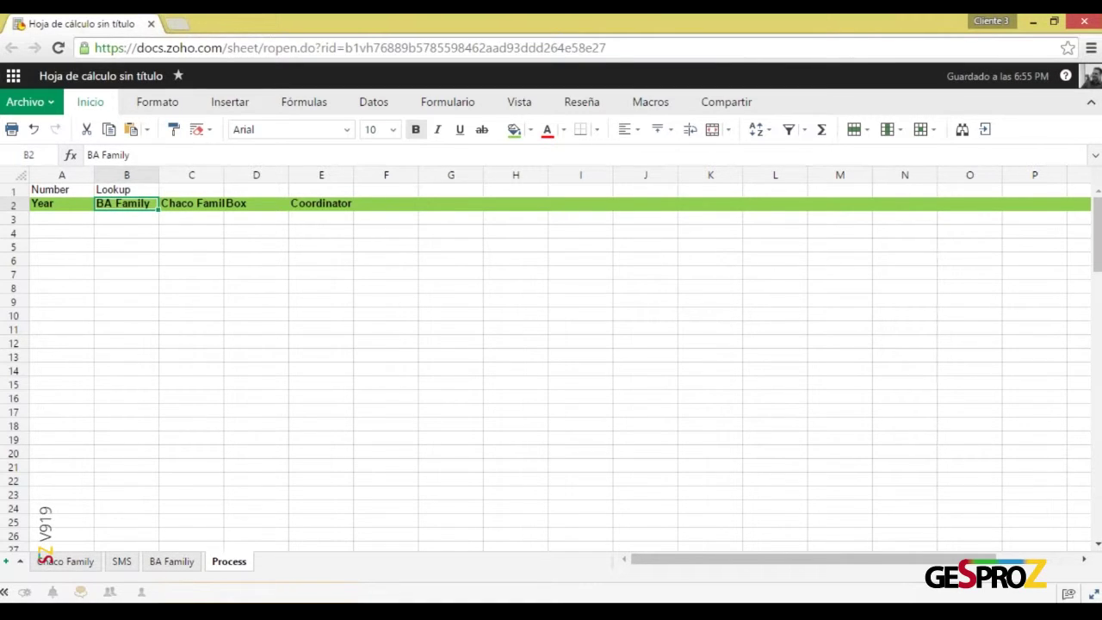
click(159, 563)
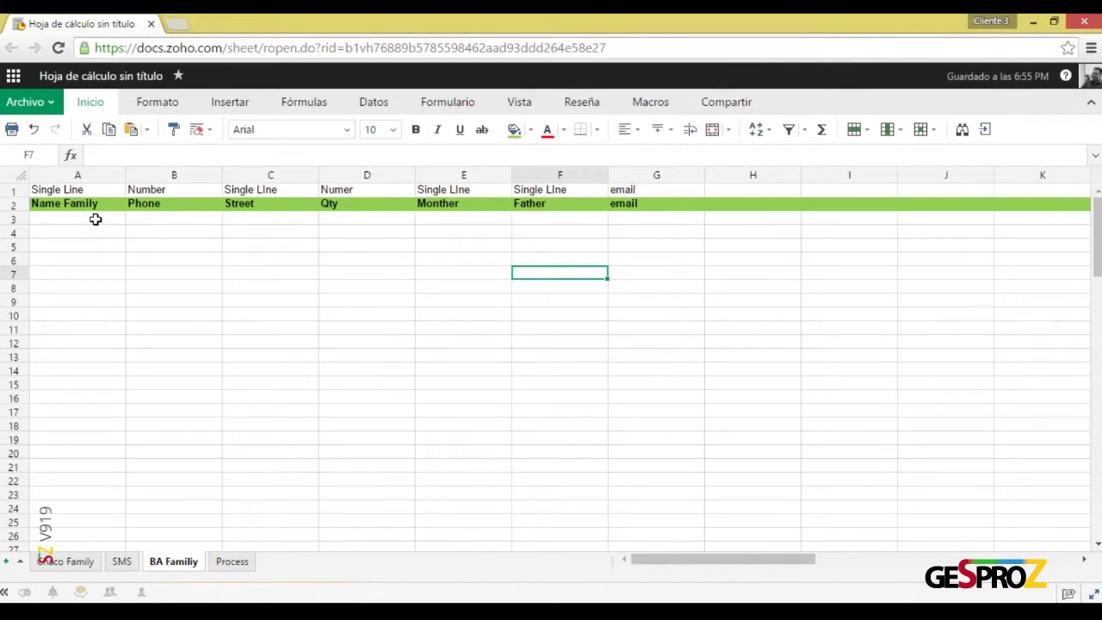
drag(96, 219, 151, 508)
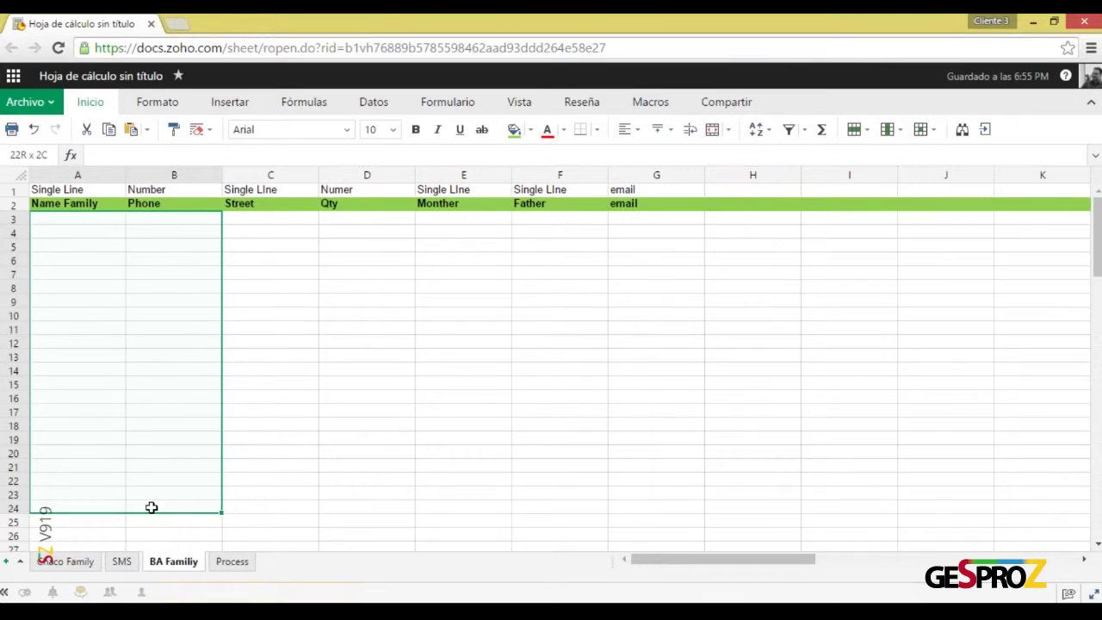
click(243, 570)
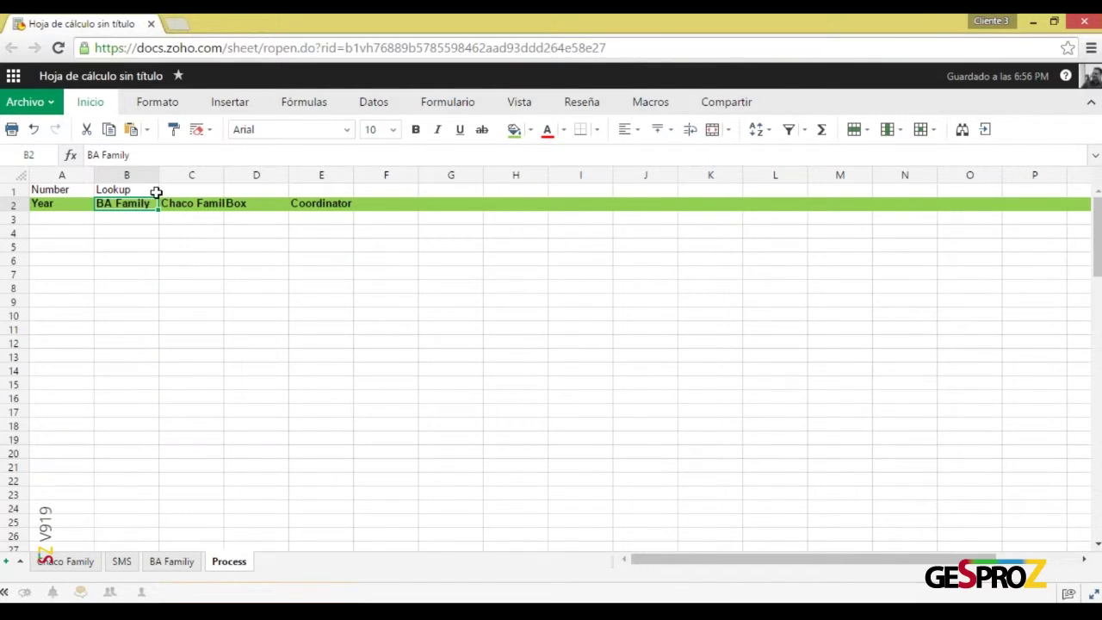
Enter 'Lookup' in C1 above Chaco Family and move on to D1
click(184, 194)
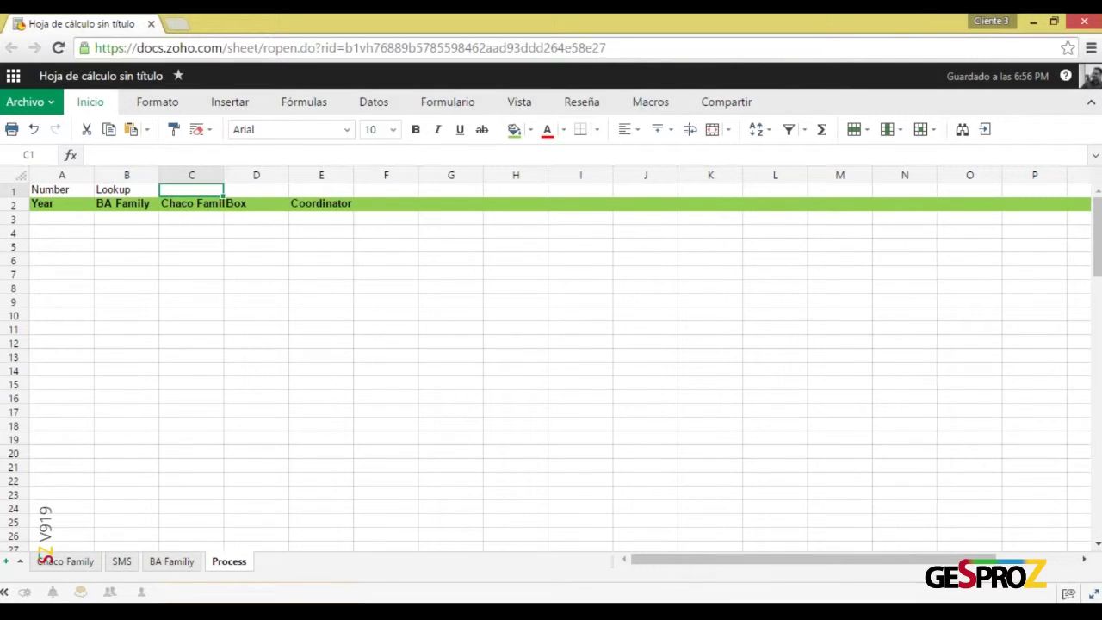
text(Looku)
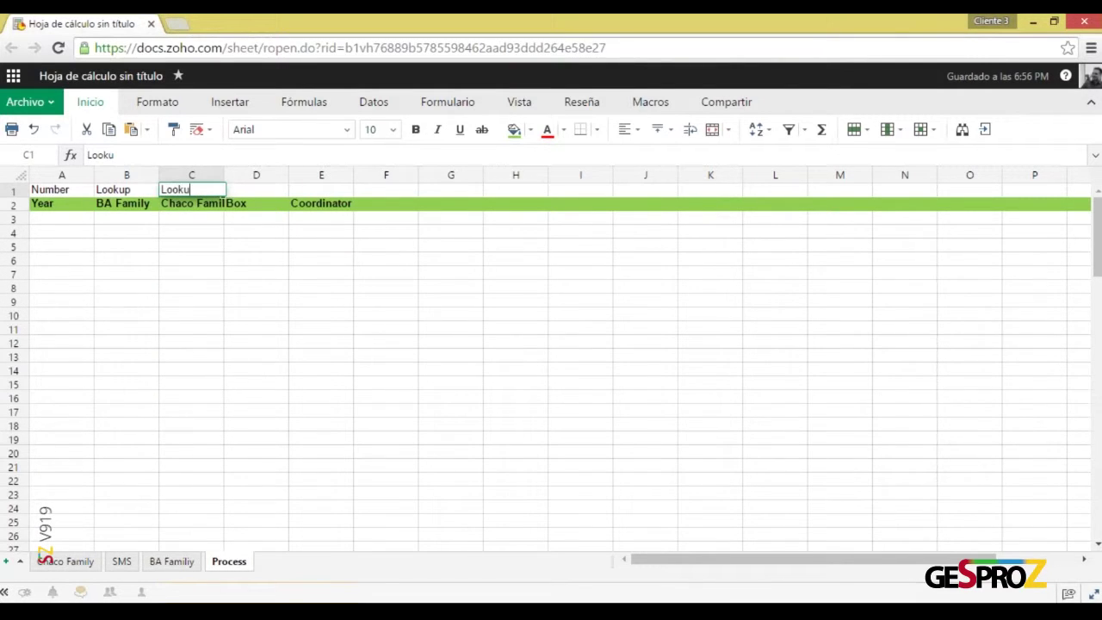
text(p4)
key(Return)
key(Up)
key(Right)
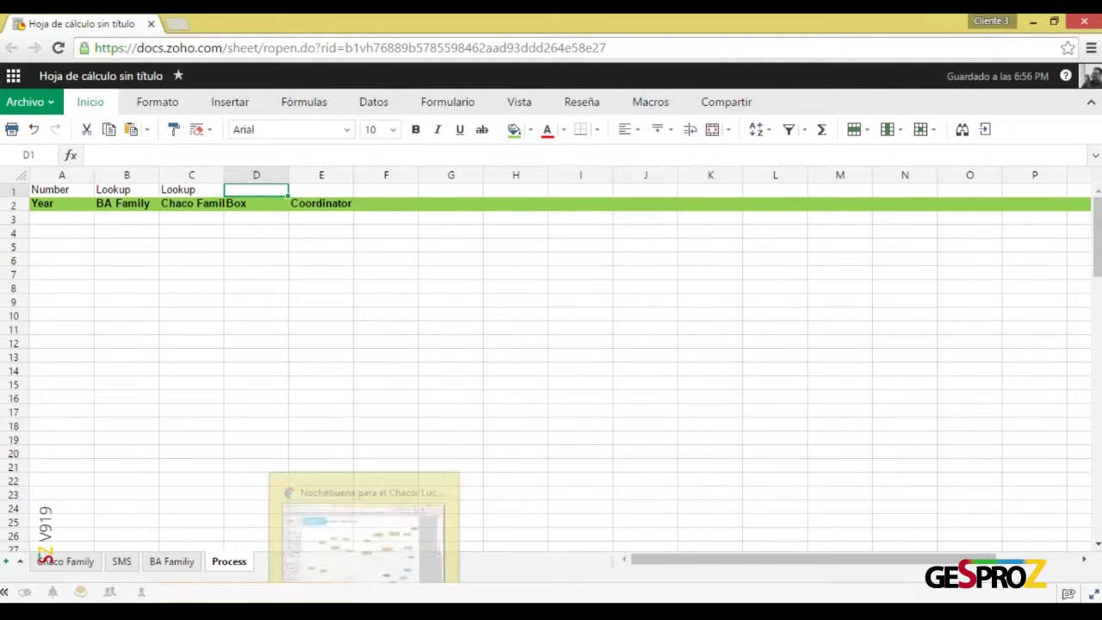
click(364, 521)
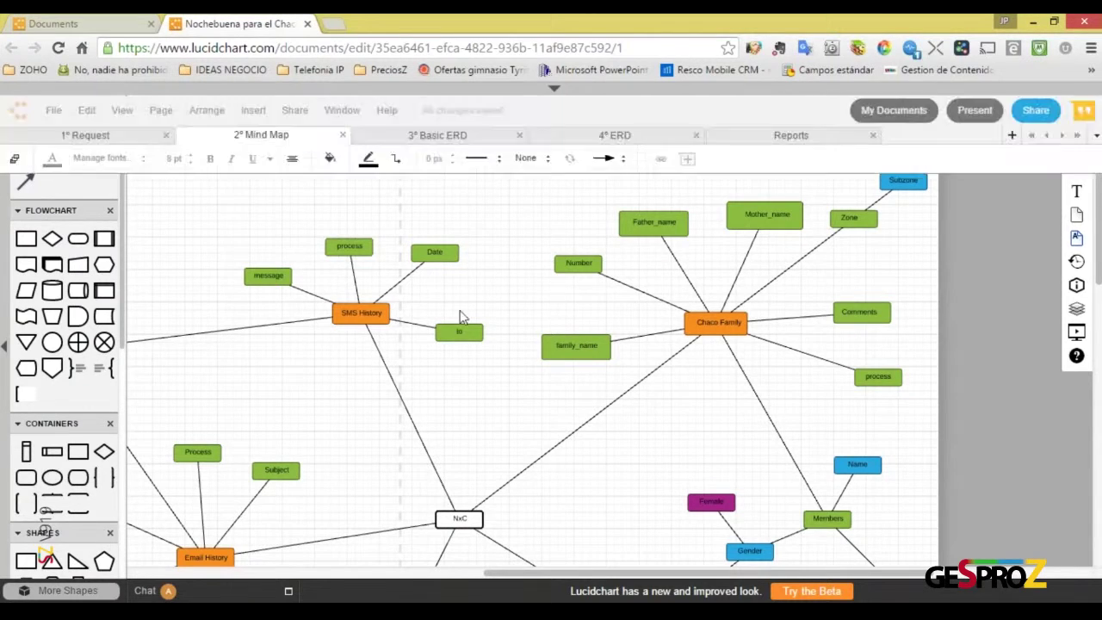
scroll(445, 389, down, 5)
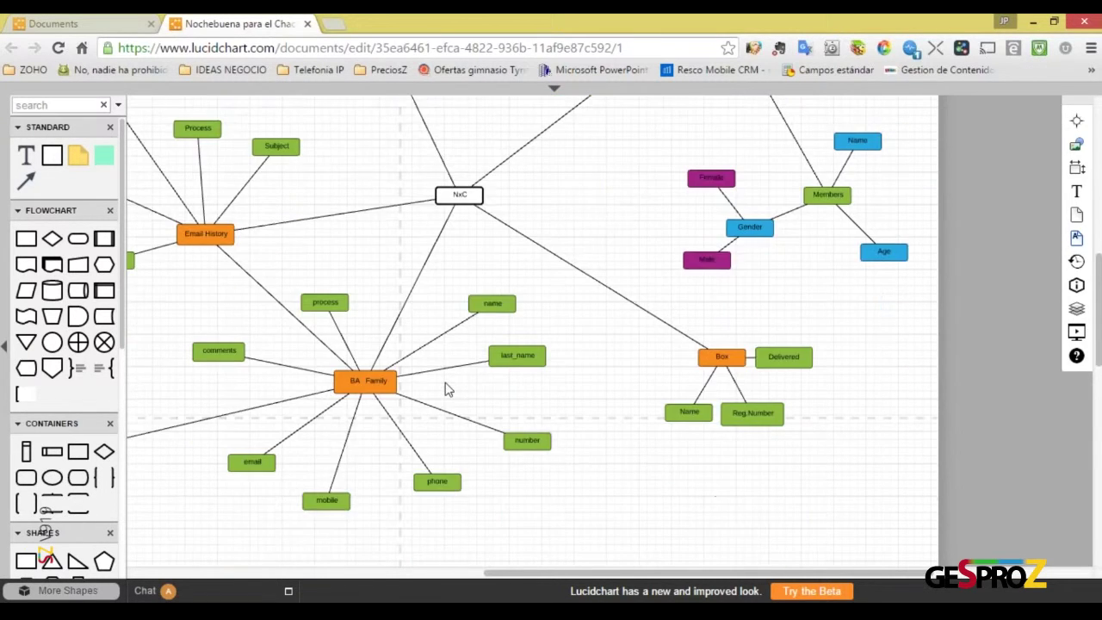
click(721, 274)
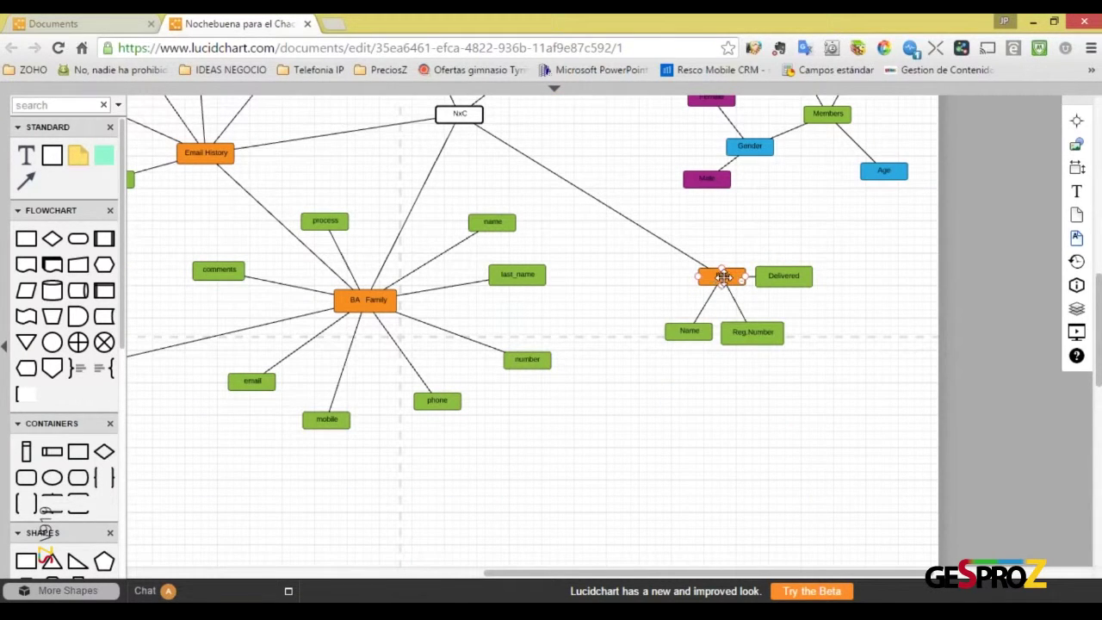
click(784, 279)
click(753, 332)
click(690, 332)
click(720, 278)
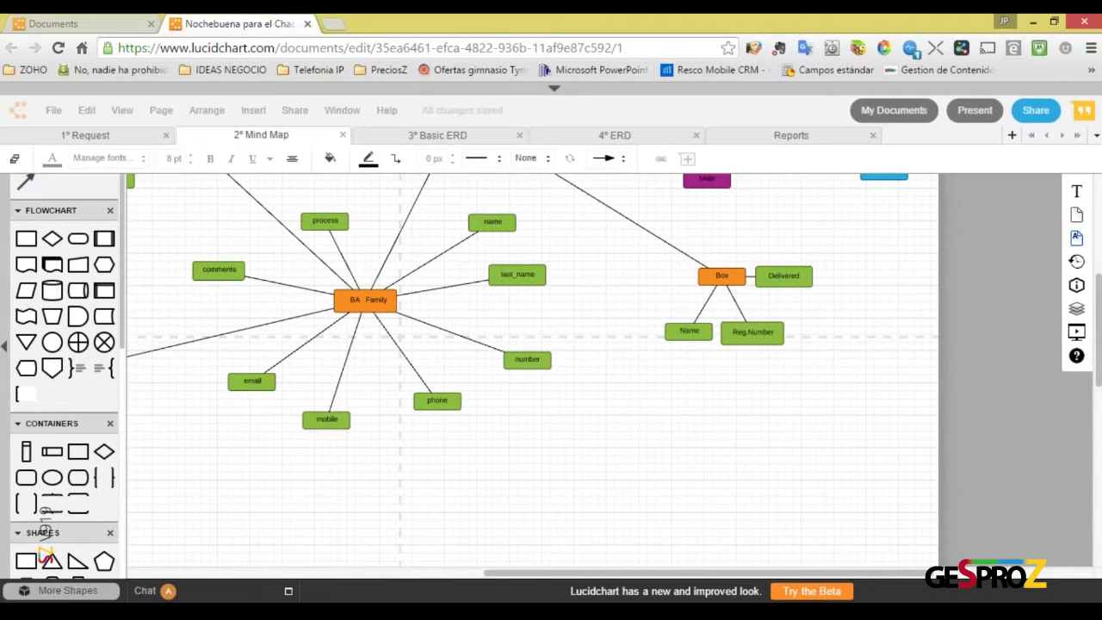
click(1032, 23)
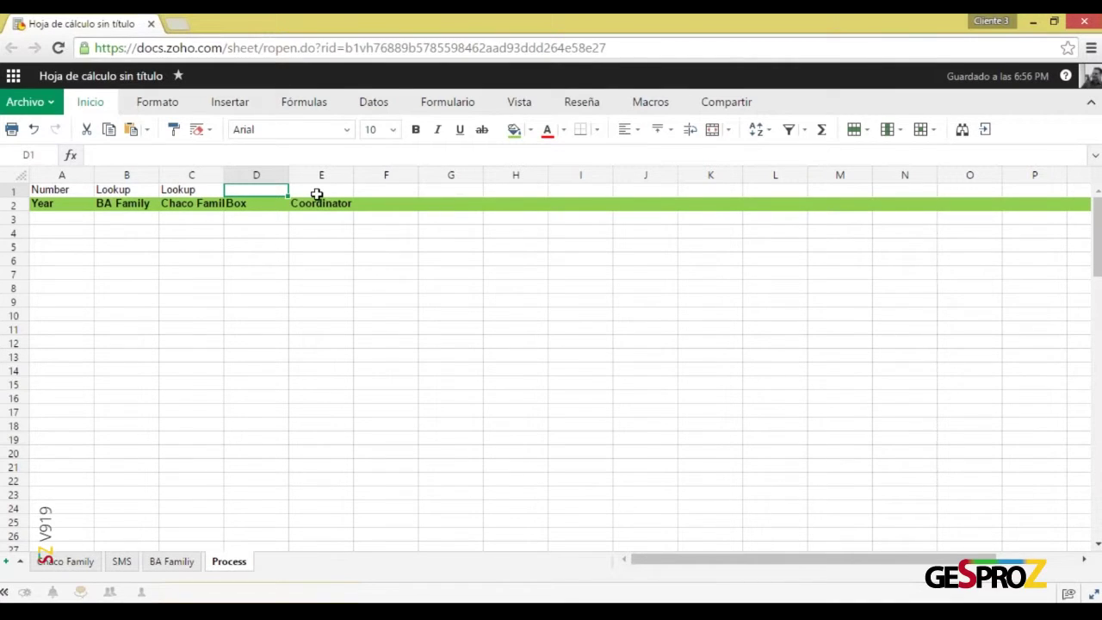
Enter 'lookup' in D1 above Box
text(lookup7)
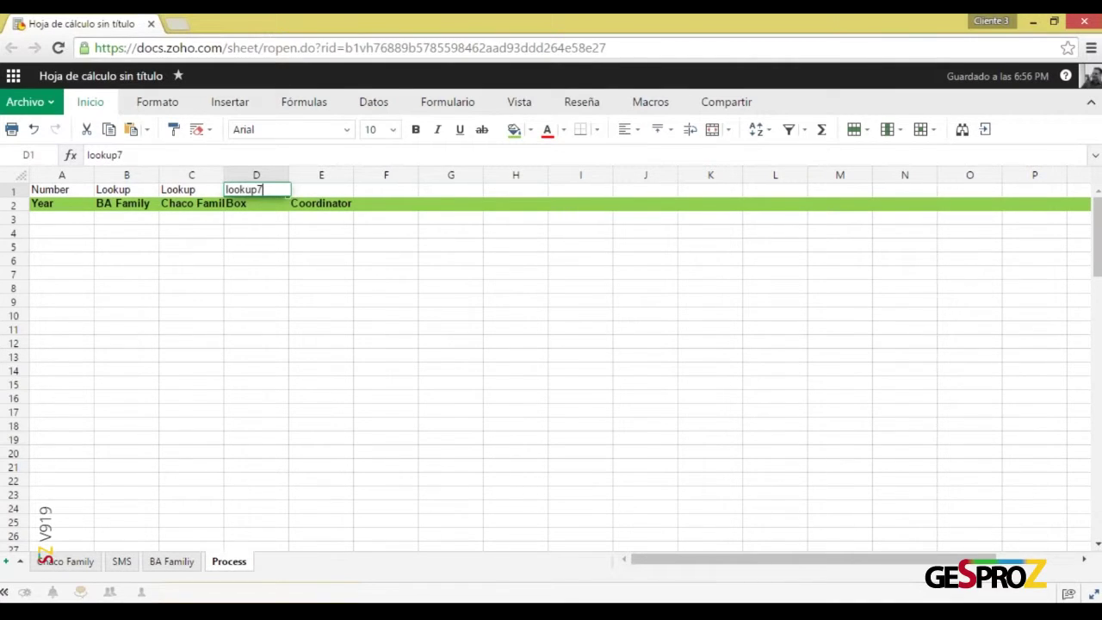
key(BackSpace)
key(Return)
Copy the lookup label into E1 above Coordinator
click(256, 189)
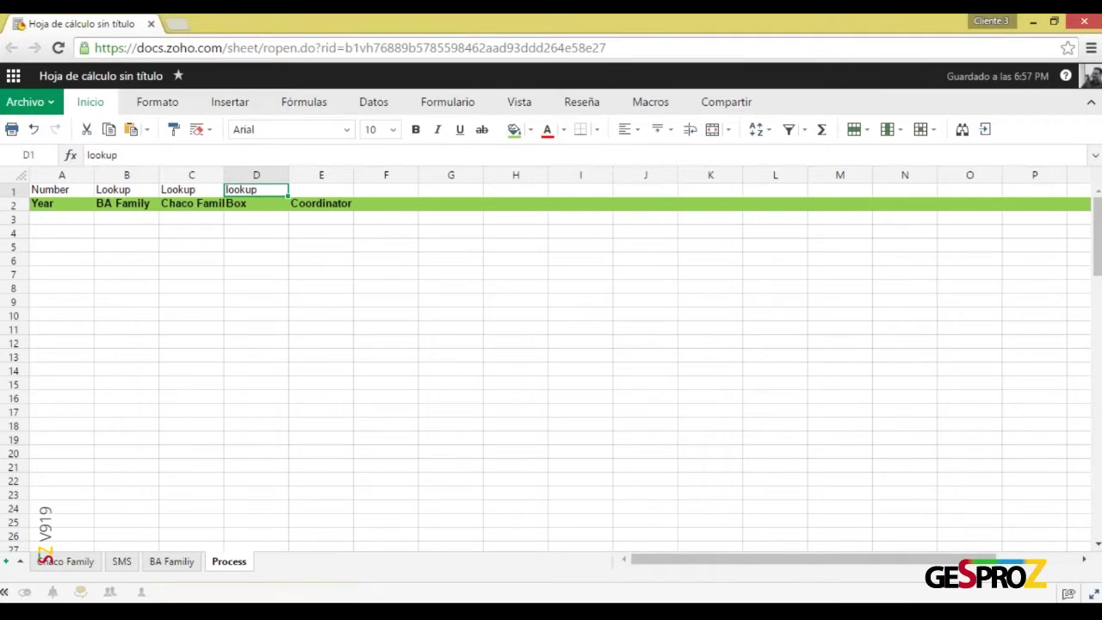
key(ctrl+c)
key(Right)
key(F2)
key(ctrl+v)
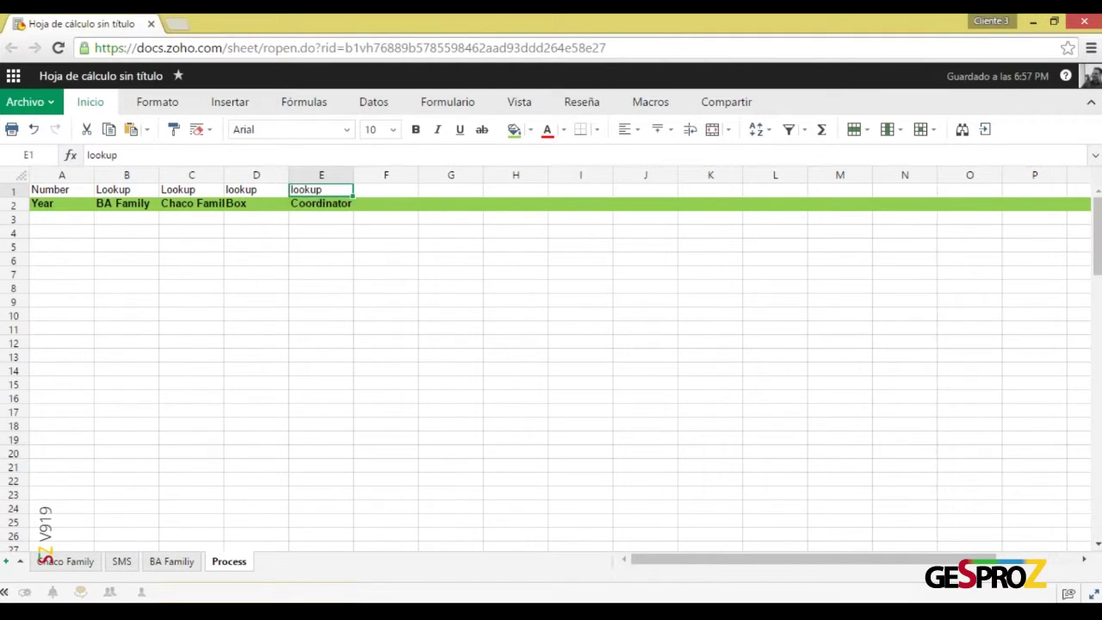
key(Left)
key(Down)
key(Down)
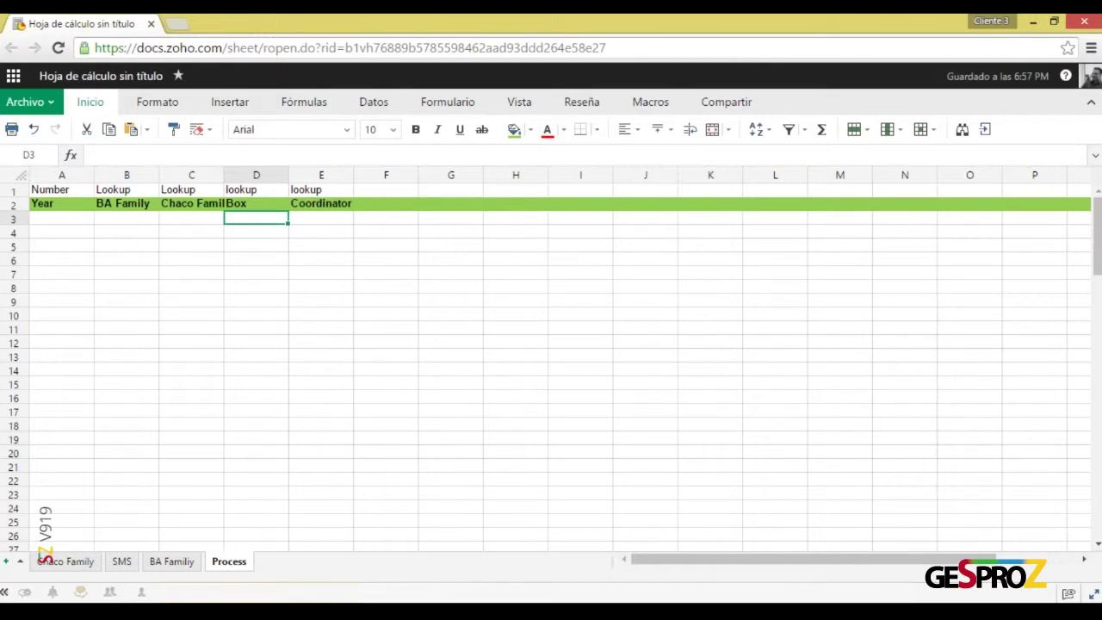
click(71, 190)
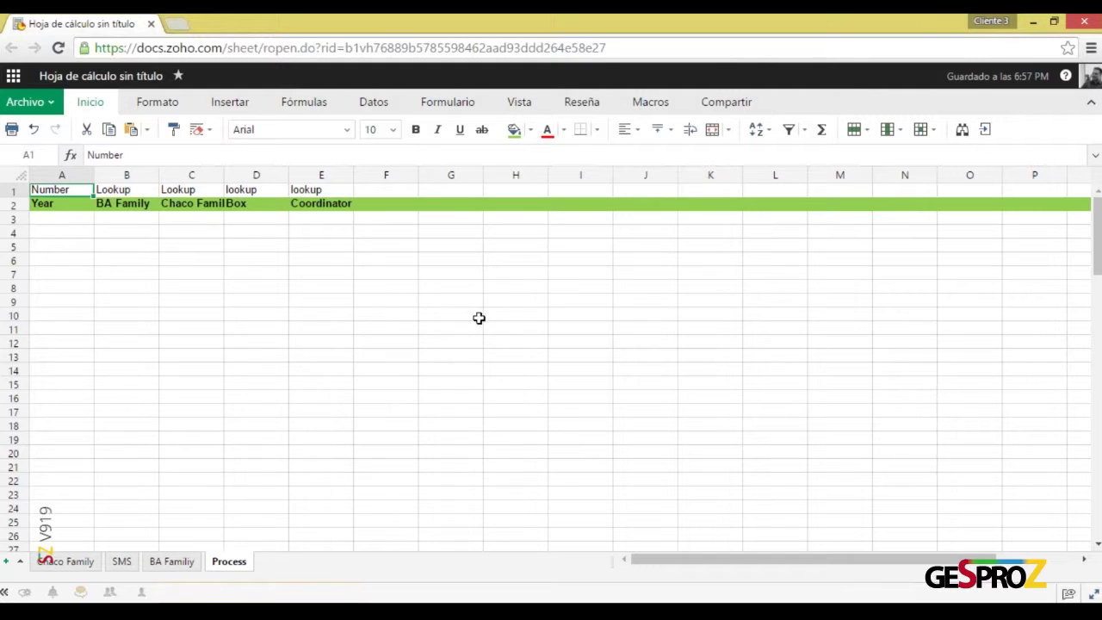
Draw an outside border around H6:J19 for the form mockup
drag(490, 257, 647, 433)
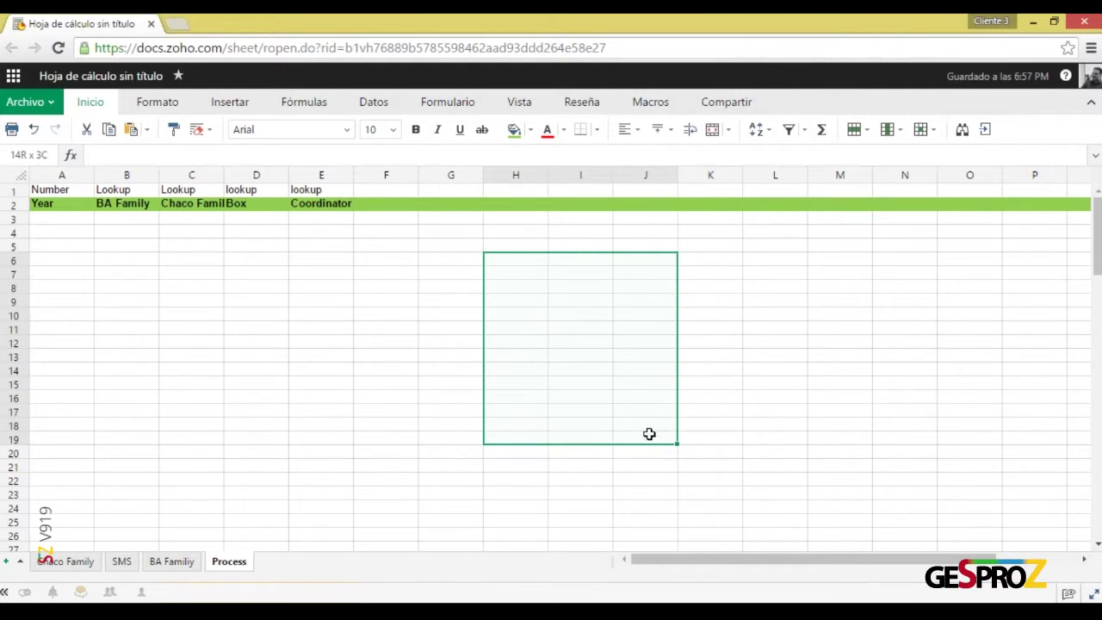
click(597, 131)
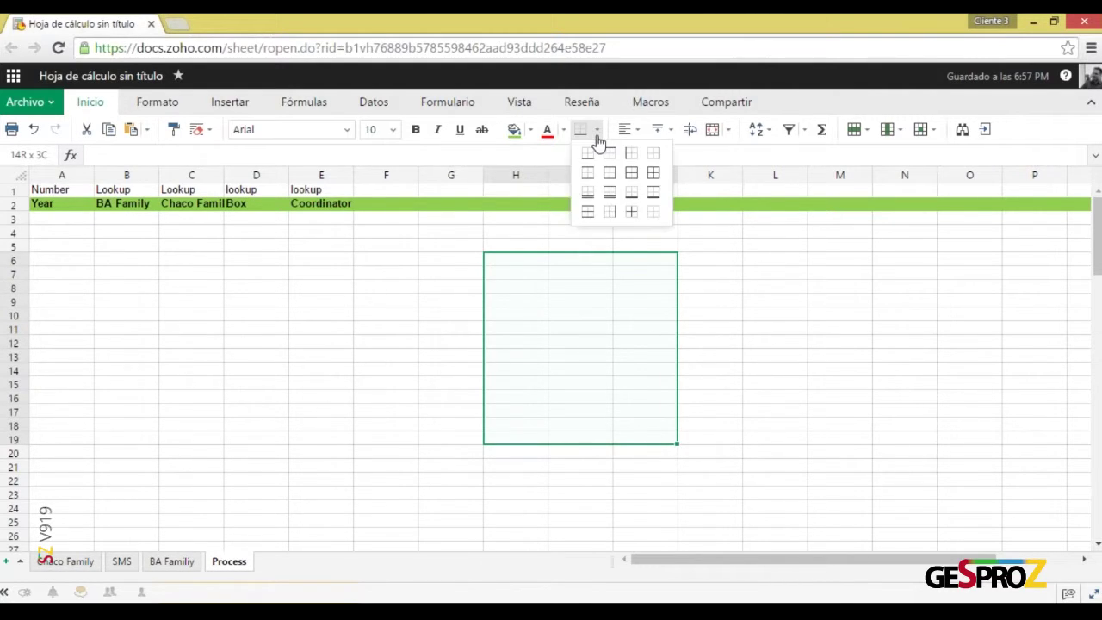
click(608, 175)
click(820, 370)
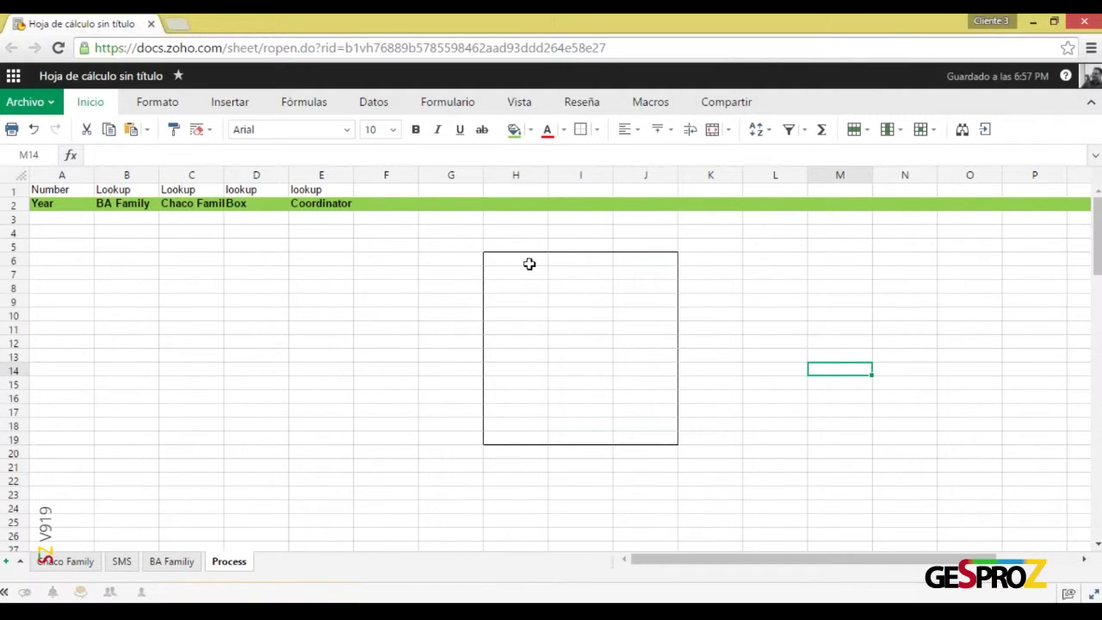
Copy the BA Family and Chaco Family headers into H8 and H10
click(525, 291)
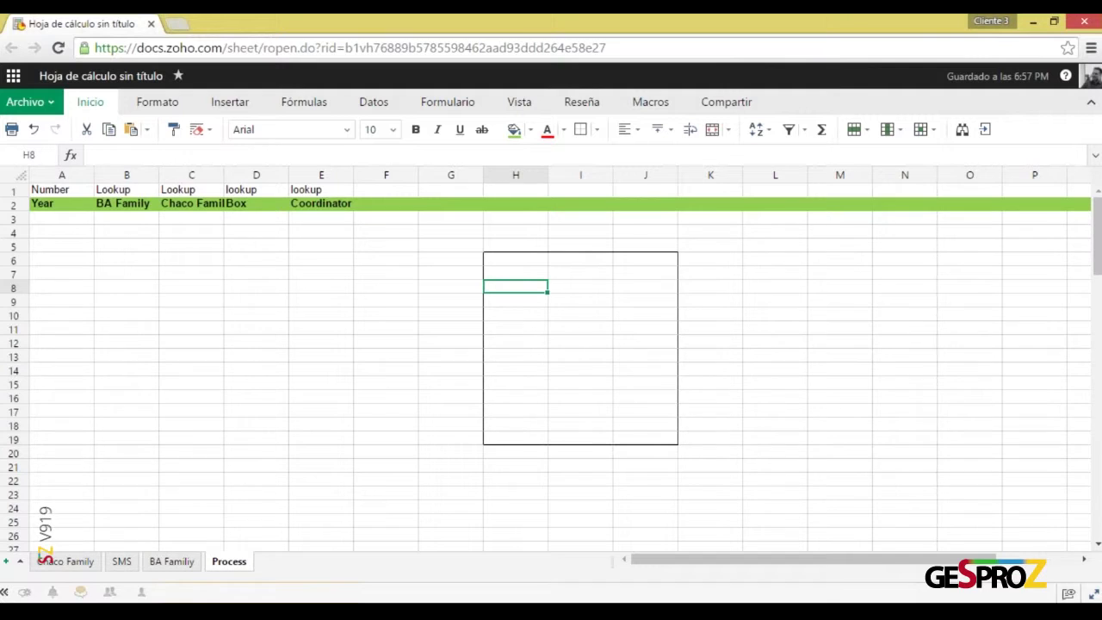
click(134, 203)
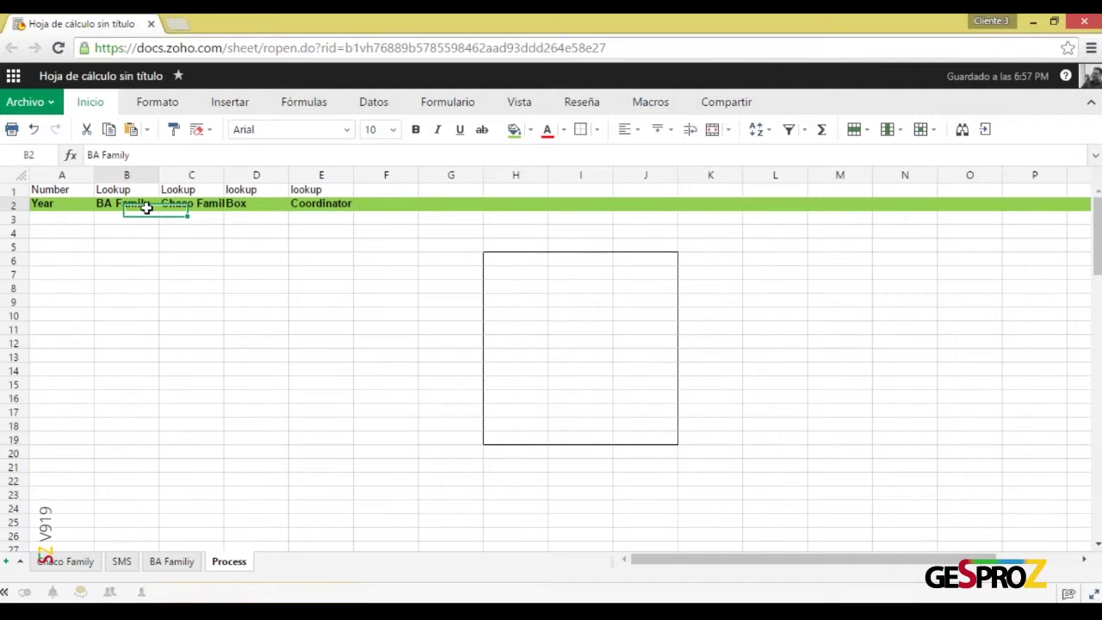
key(ctrl+c)
click(531, 286)
key(ctrl+v)
click(176, 203)
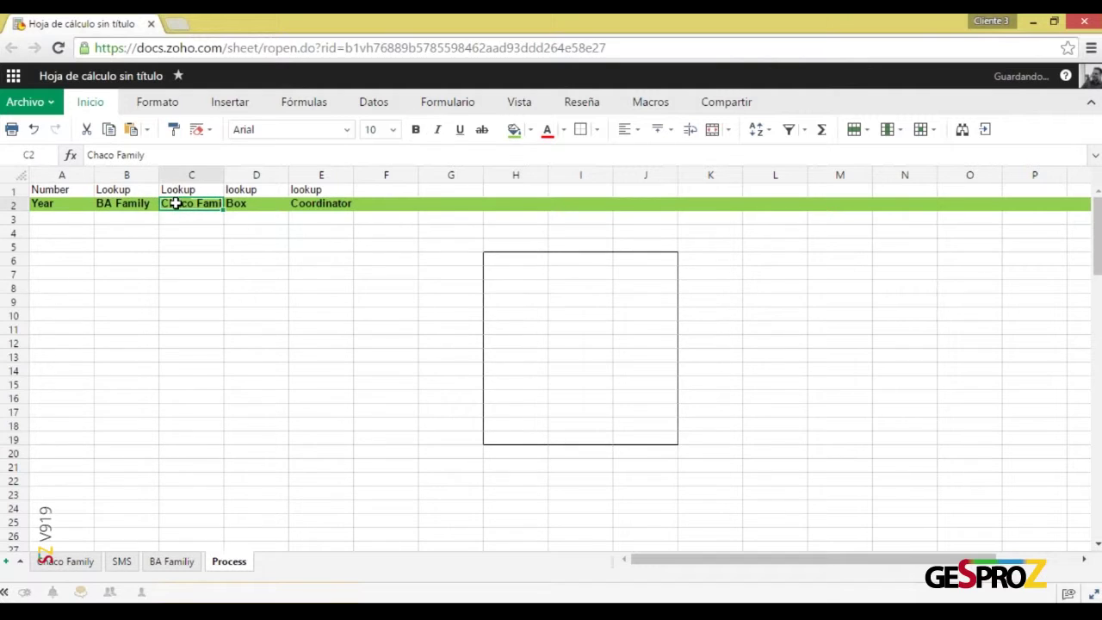
key(ctrl+c)
click(529, 315)
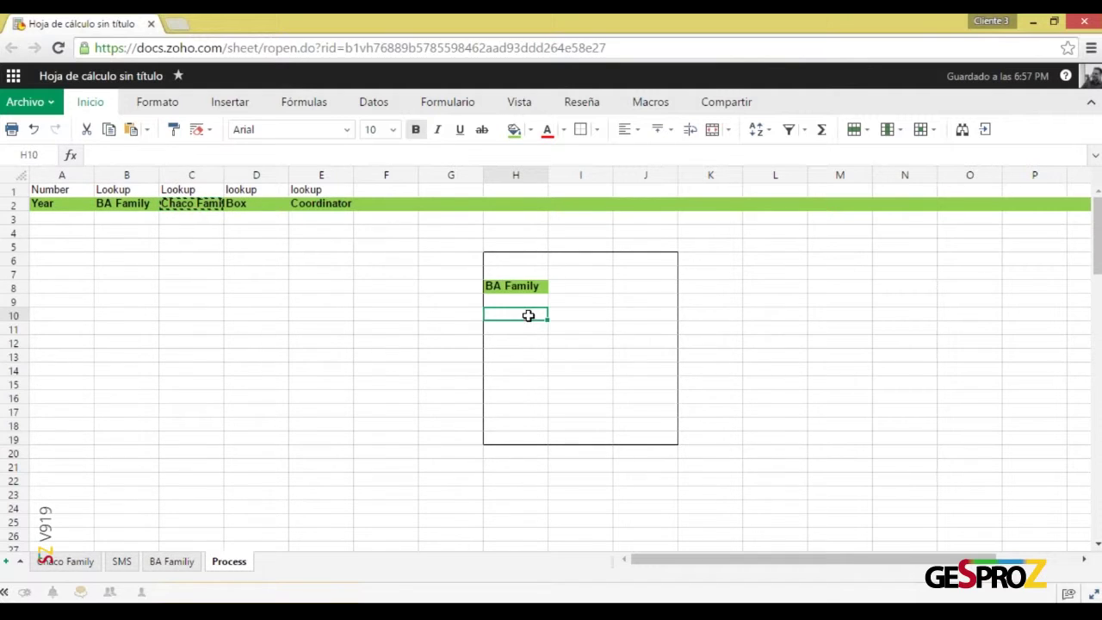
key(ctrl+v)
Copy the Box and Coordinator headers into H12 and H14
click(248, 203)
key(ctrl+c)
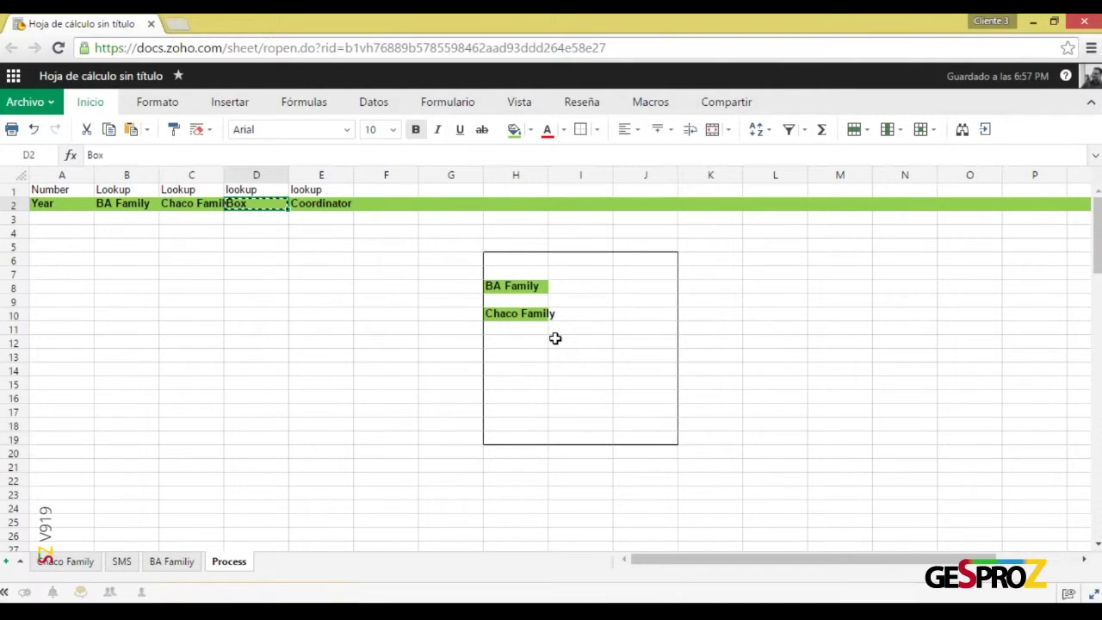
click(538, 341)
key(ctrl+v)
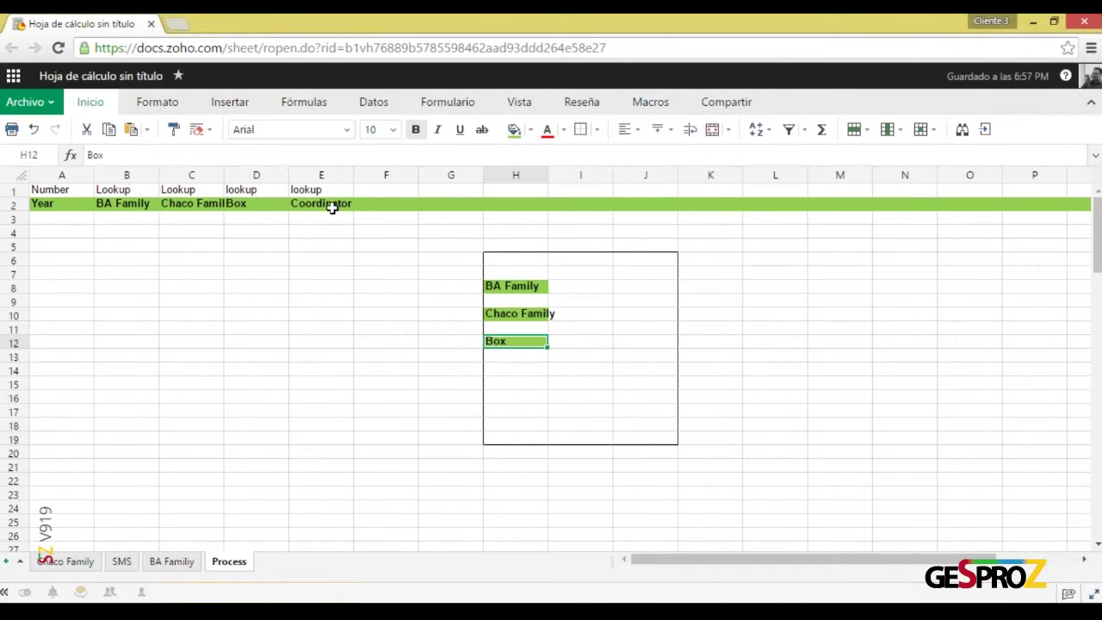
click(332, 206)
key(ctrl+c)
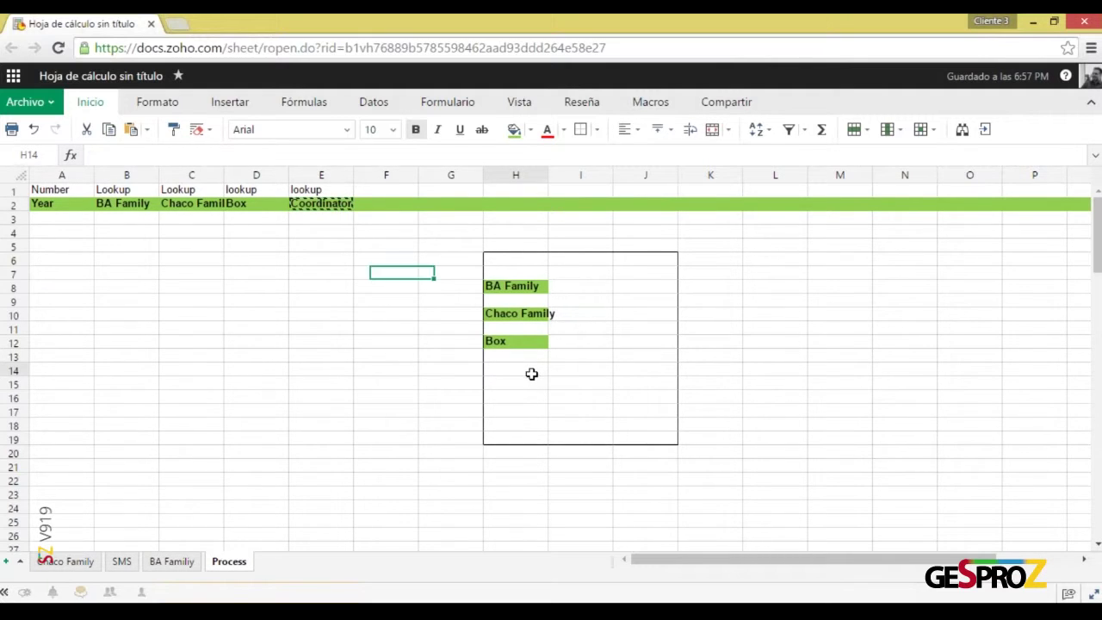
click(530, 372)
key(ctrl+v)
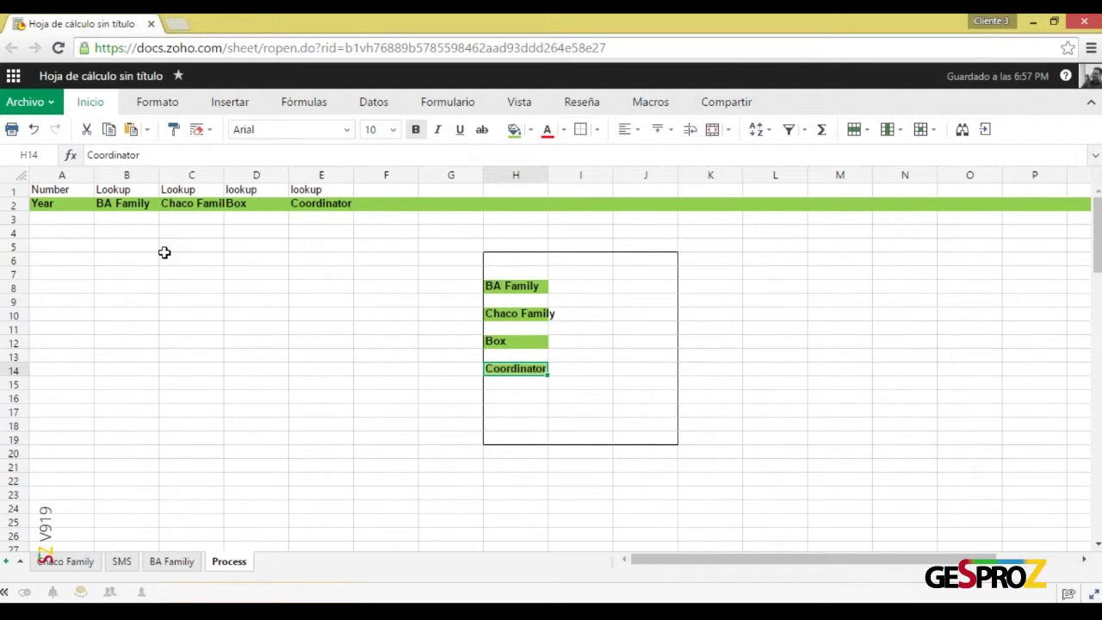
Copy Year into H16 and enter AUT beside it in I16
click(61, 204)
key(ctrl+c)
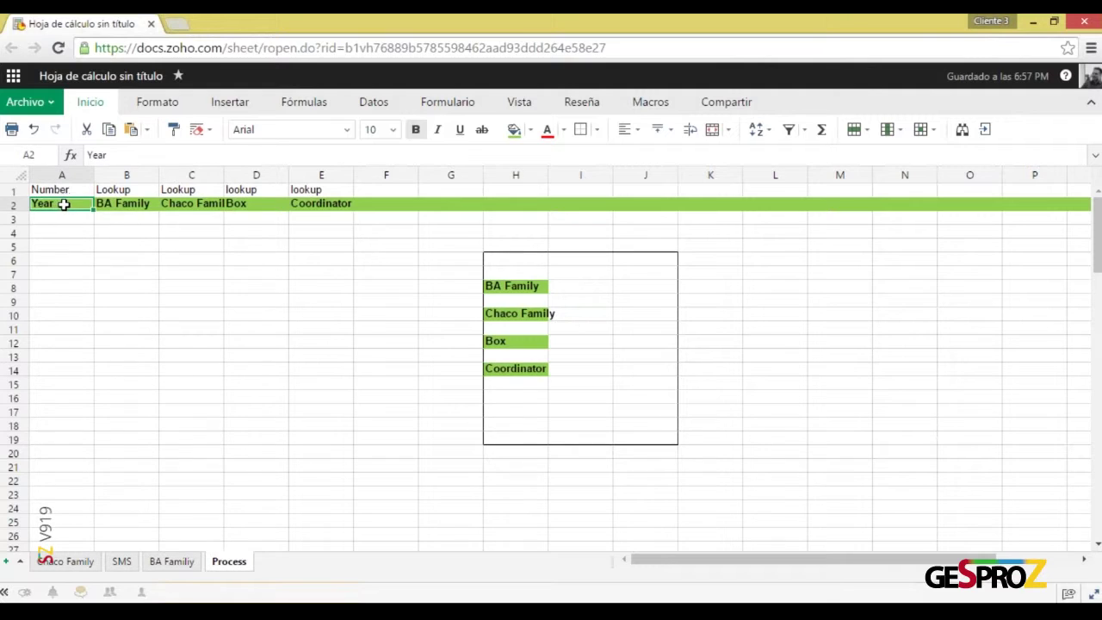
click(504, 396)
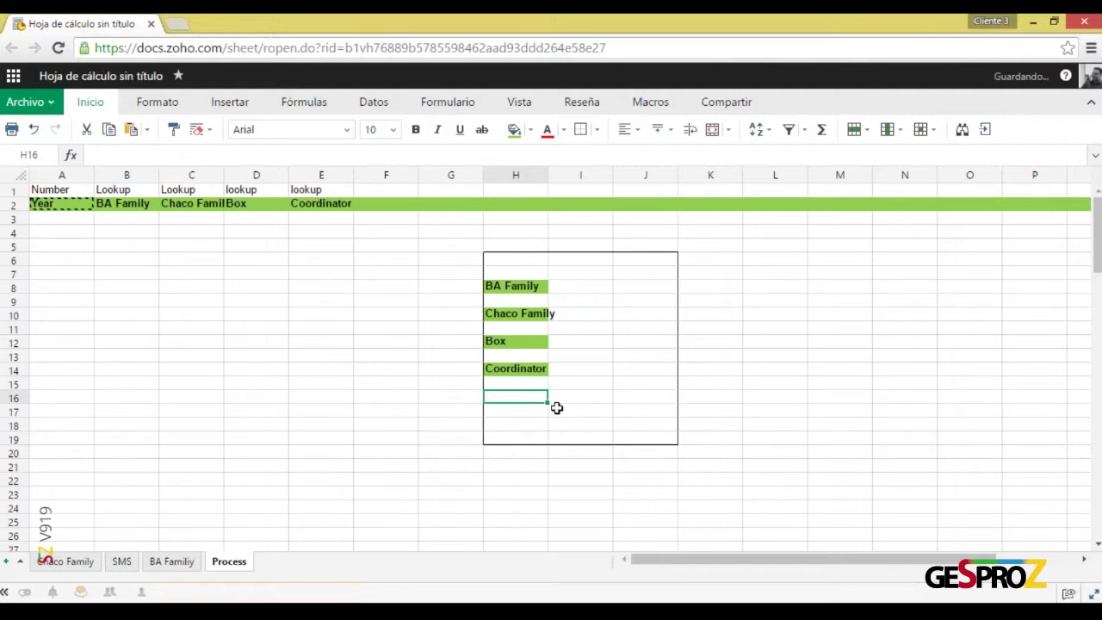
key(ctrl+v)
click(582, 398)
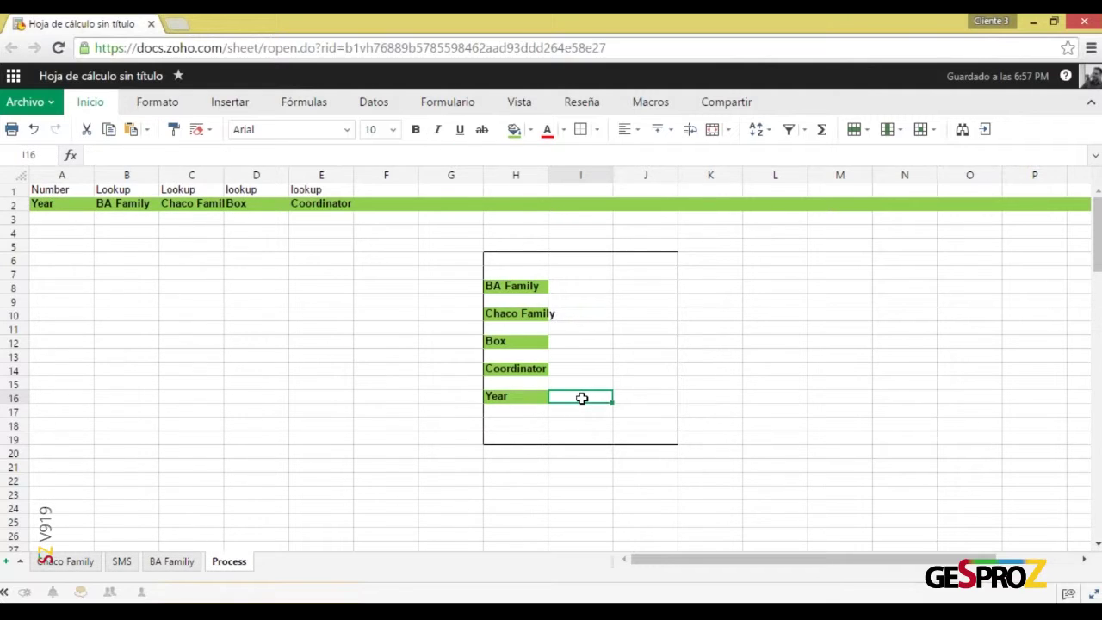
text(AUT)
key(Return)
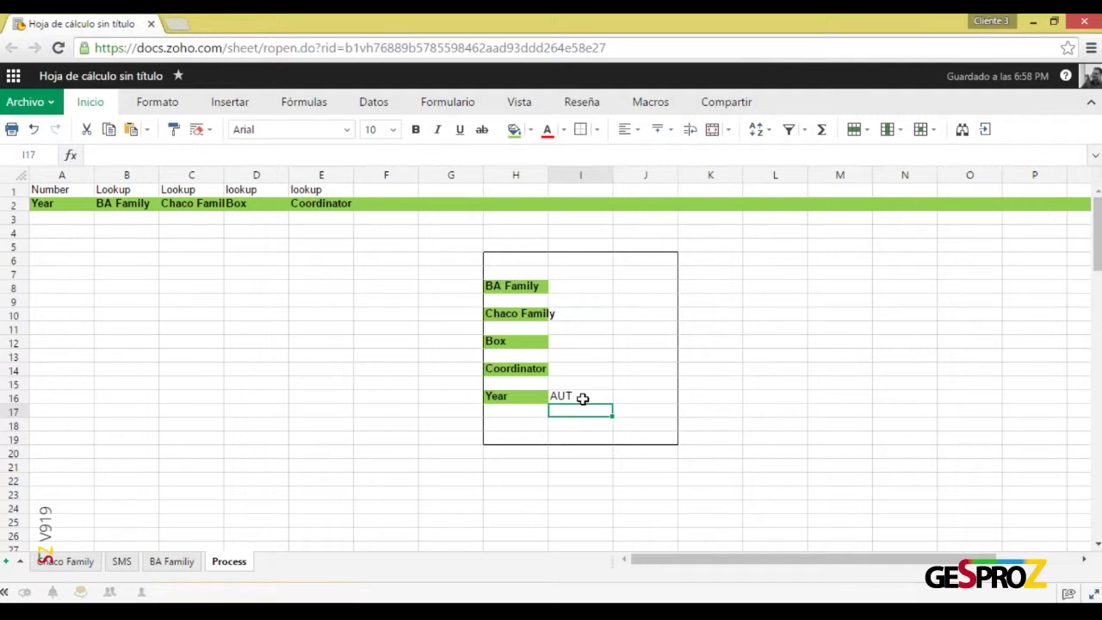
click(597, 287)
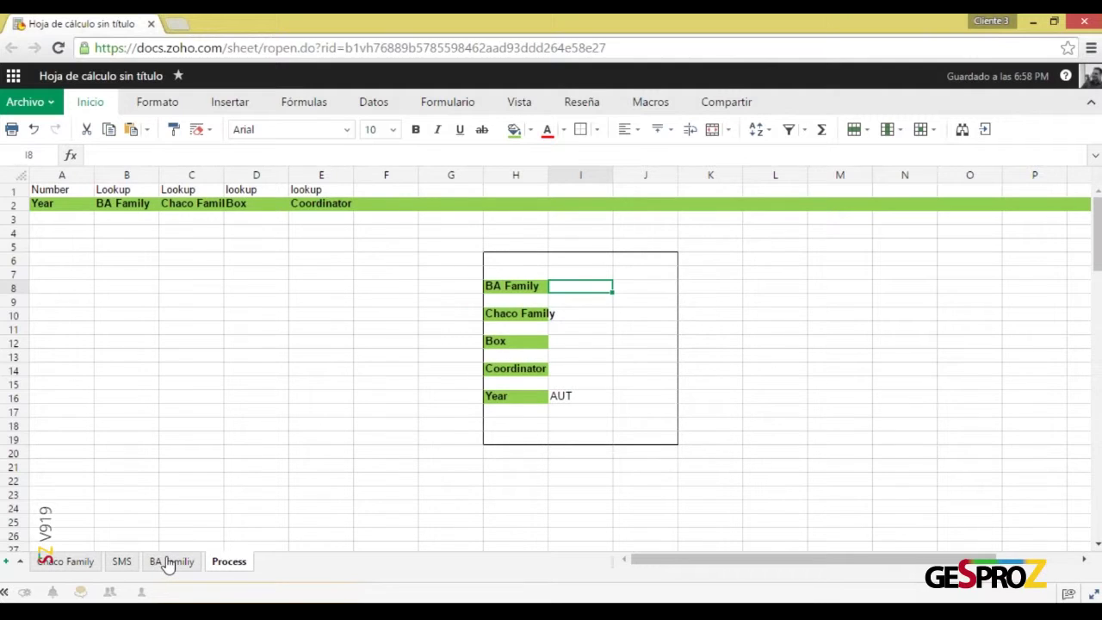
Enter 'Dropdown' in H22 below the mockup, fixing its misspelling
click(176, 563)
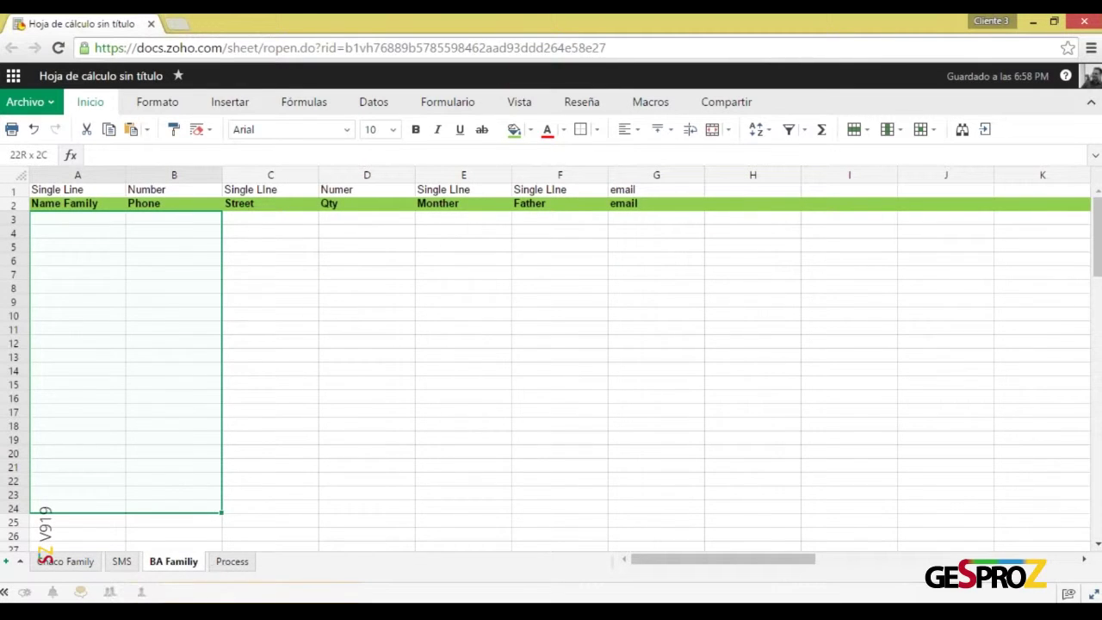
key(ctrl+Page_Down)
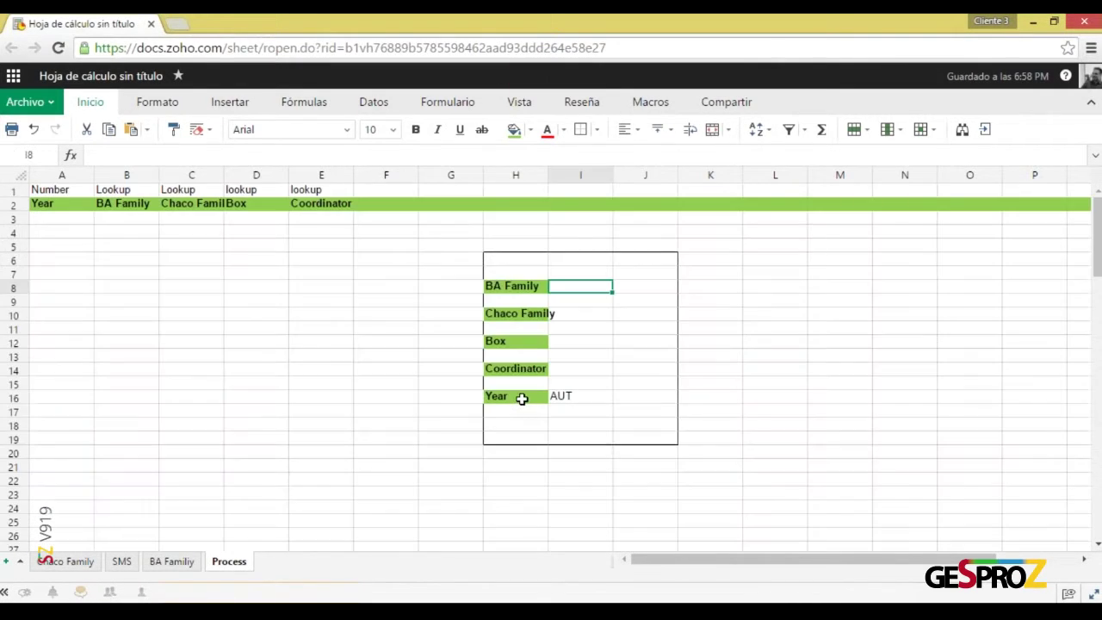
scroll(522, 403, down, 1)
click(504, 438)
text(Dropsdo)
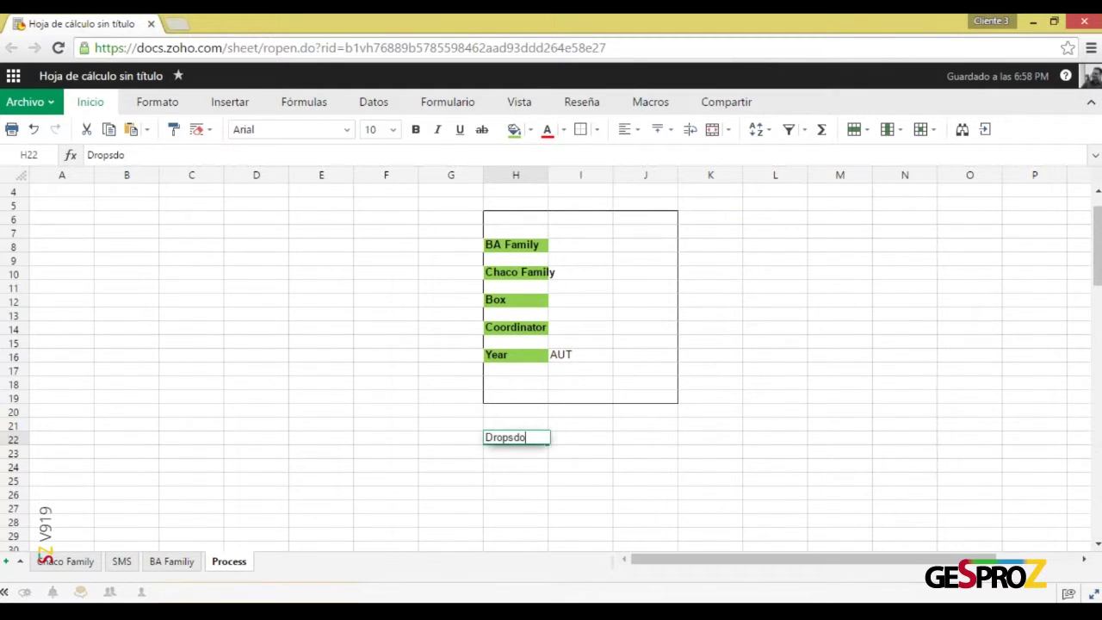
text(wn?)
key(BackSpace)
key(Return)
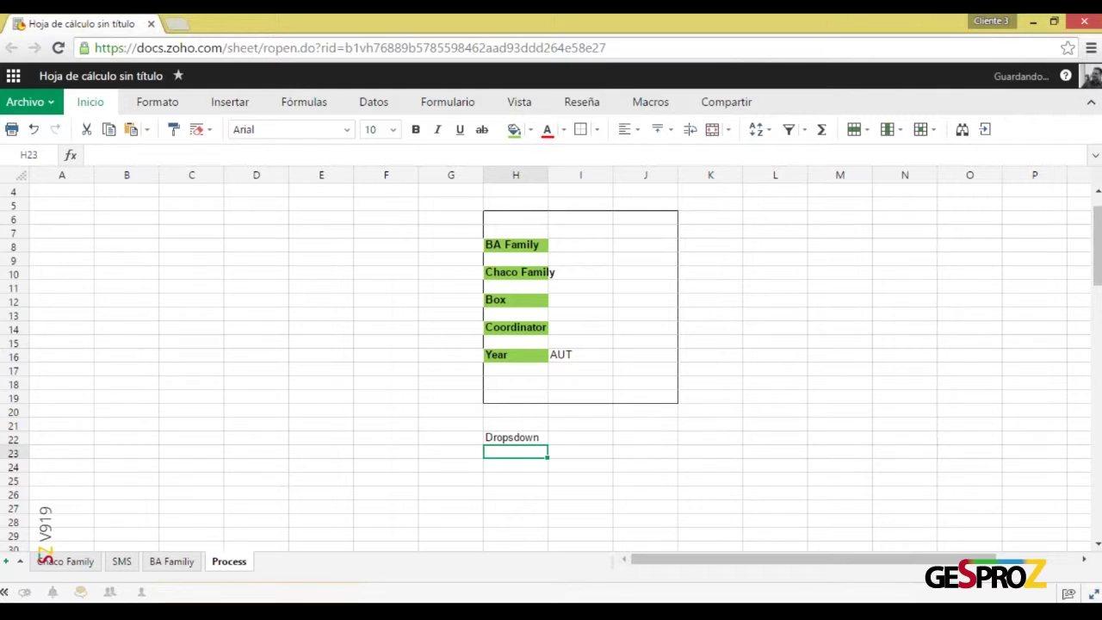
click(535, 438)
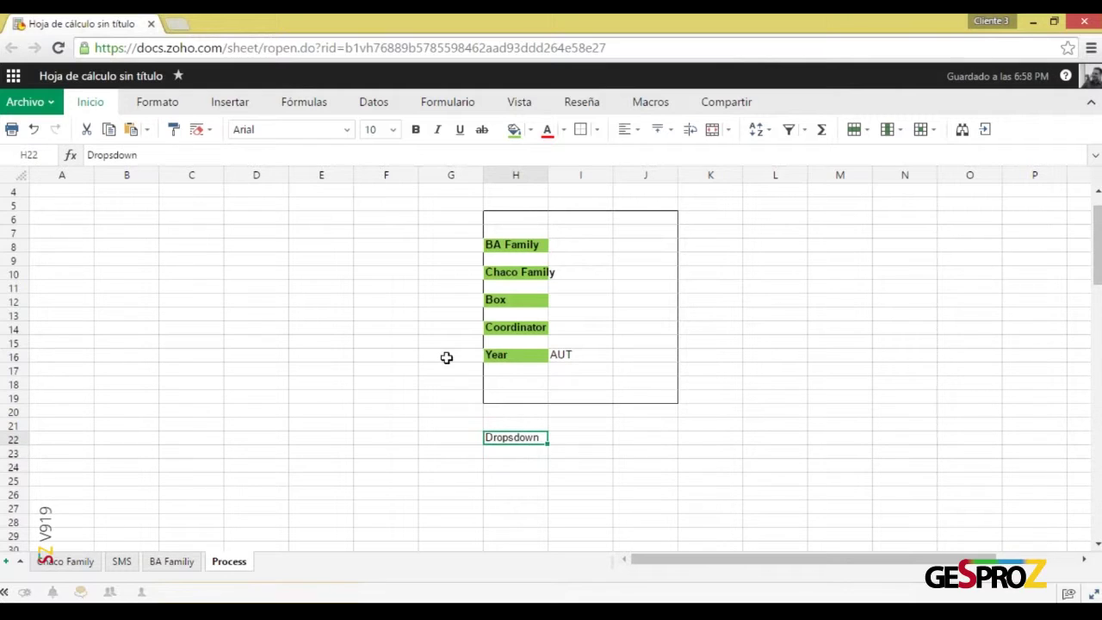
click(114, 155)
key(BackSpace)
key(Return)
Add 'Lookup' and 'Subform' in H23 and H24
text(Lookup)
key(Return)
text(Subform)
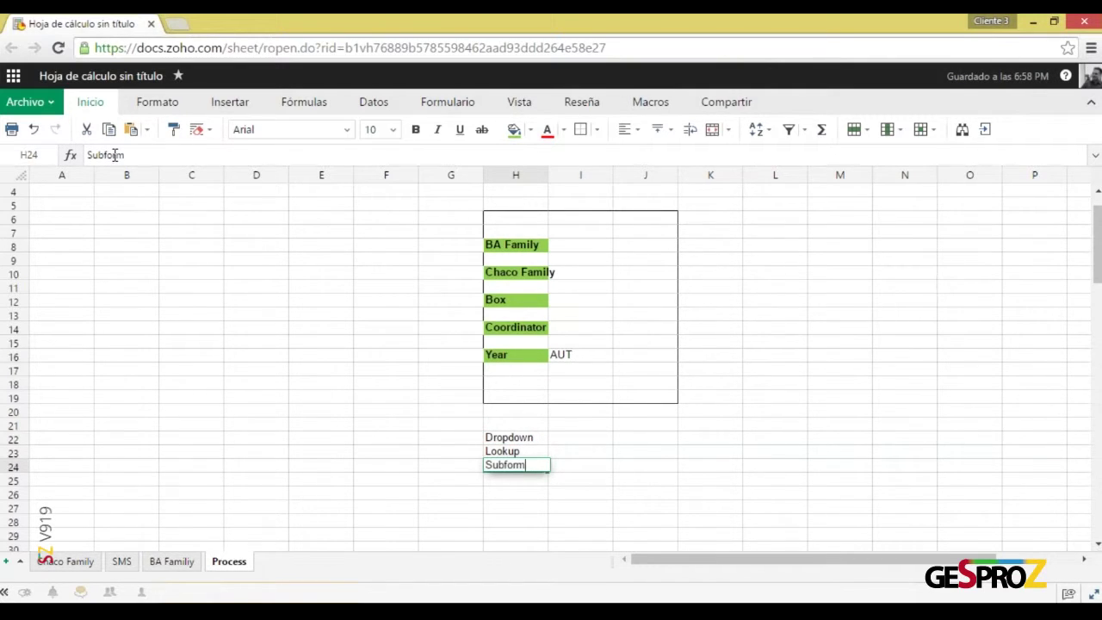
key(Return)
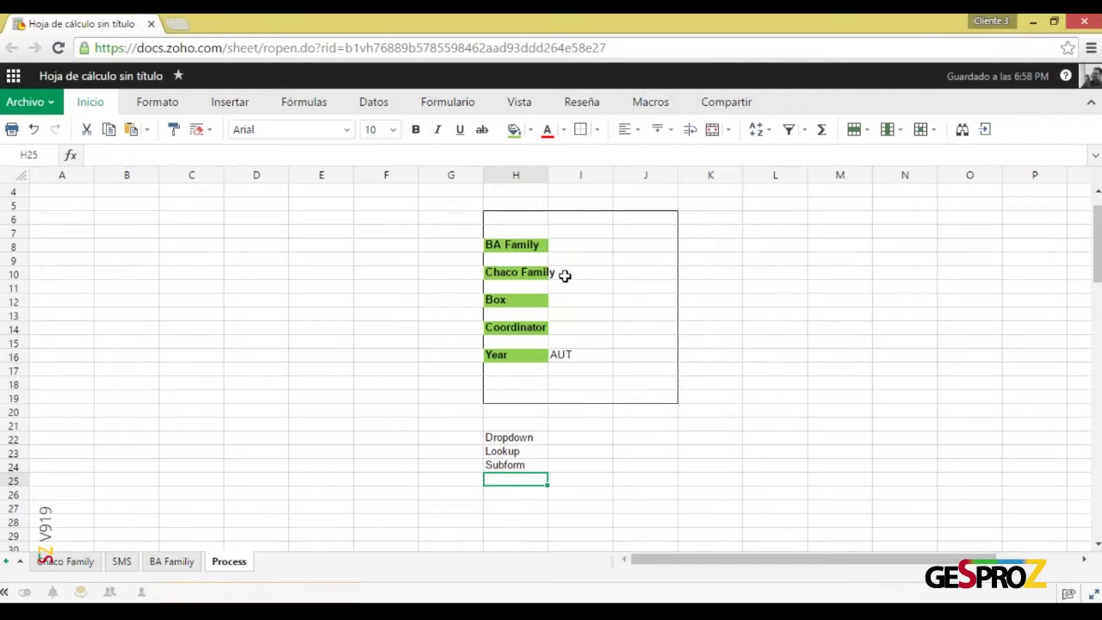
Type SUBFORM in I10 and the value 1 in I8 beside BA Family
click(568, 272)
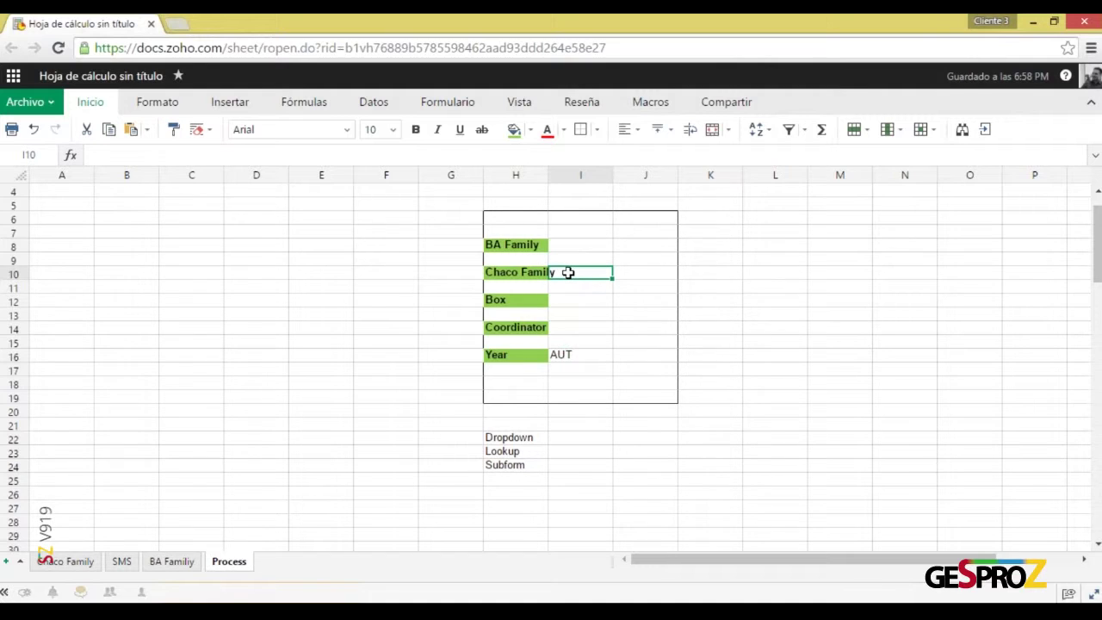
text(SUBFORM)
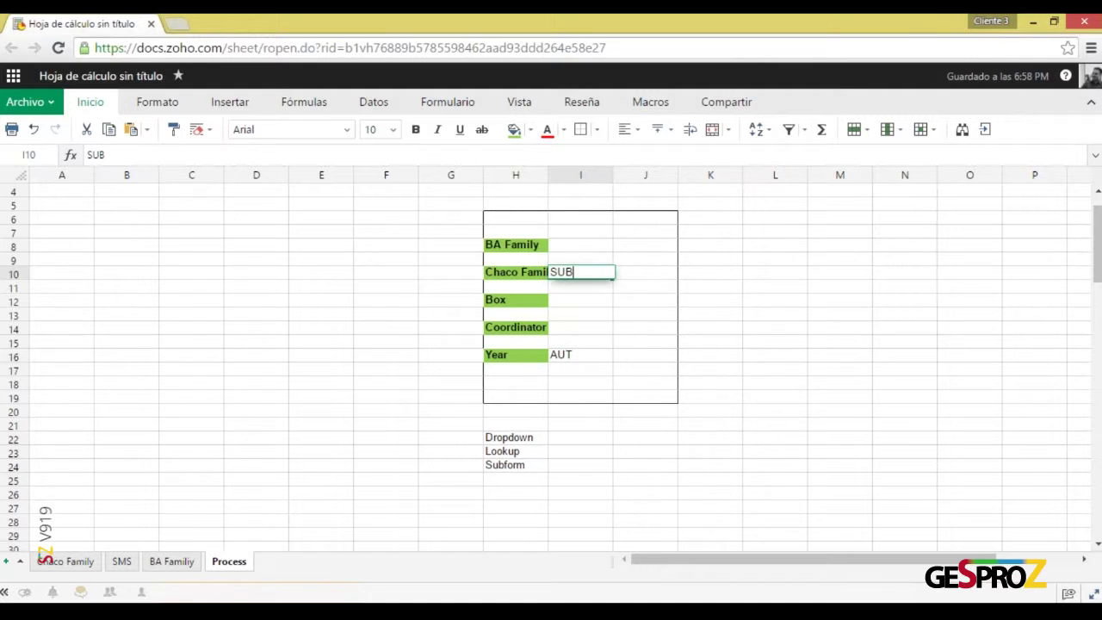
key(Return)
key(Up)
key(Up)
key(Up)
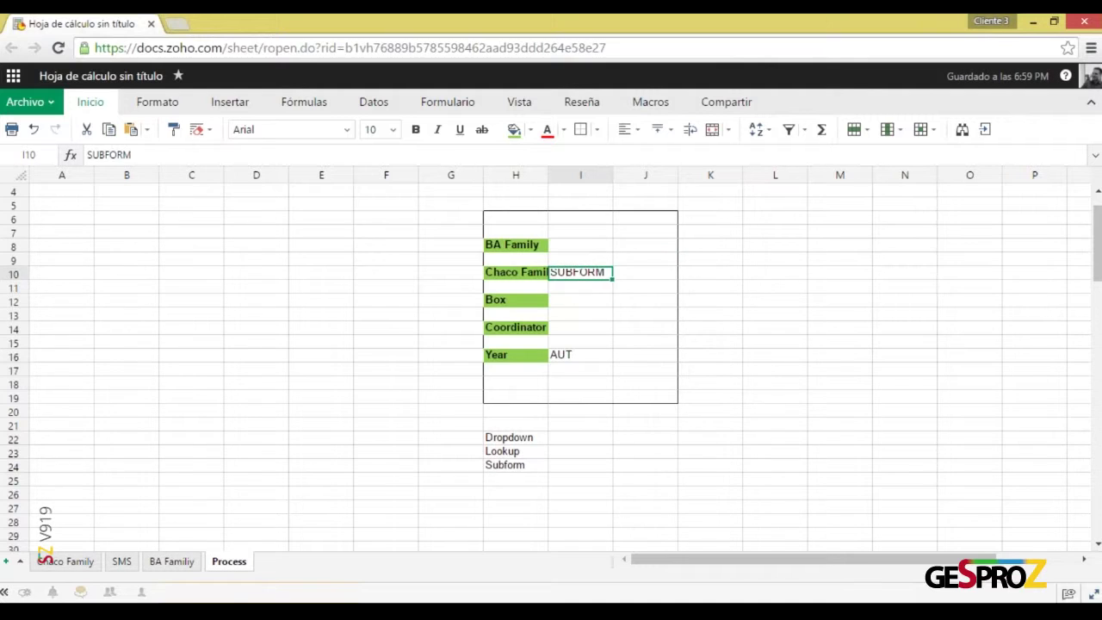
text(1)
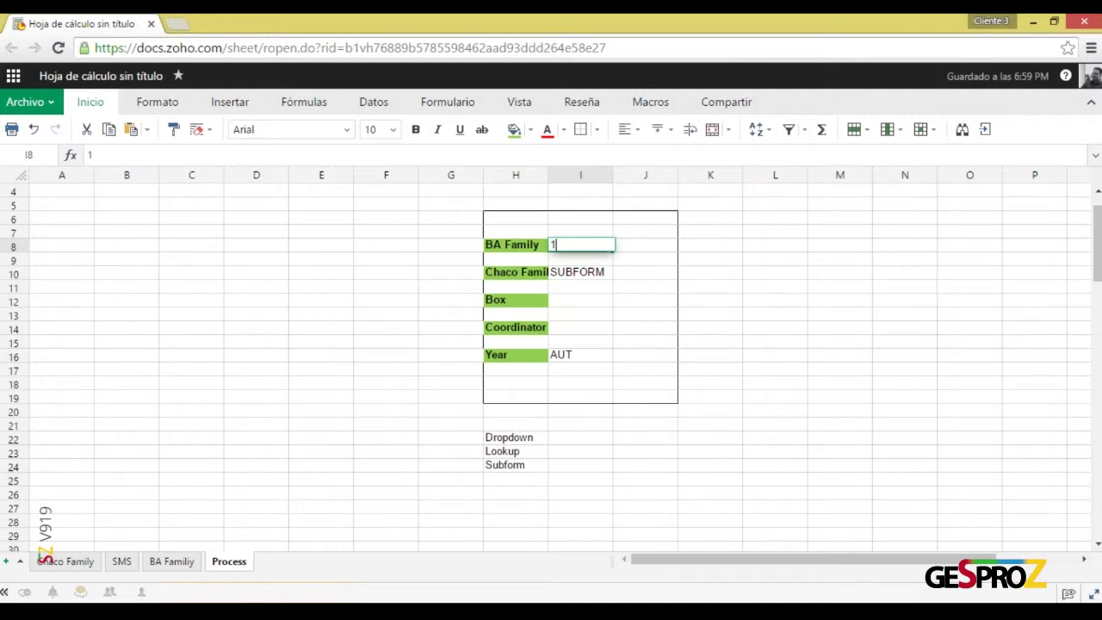
key(Return)
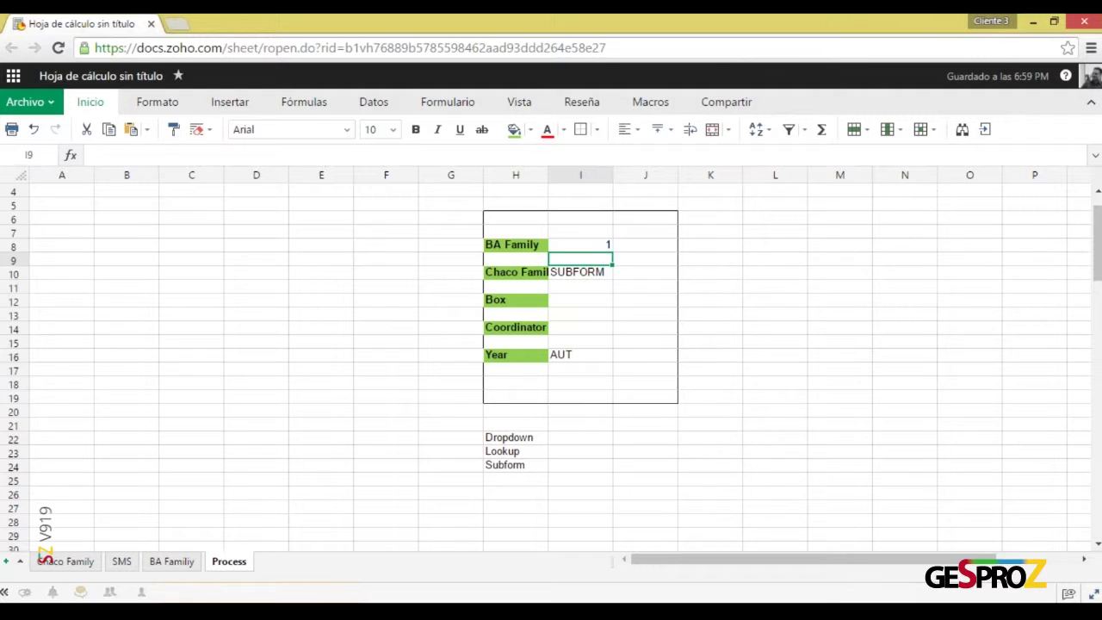
Replace SUBFORM in I10 with 1, undoing an accidental overwrite of H10
click(560, 273)
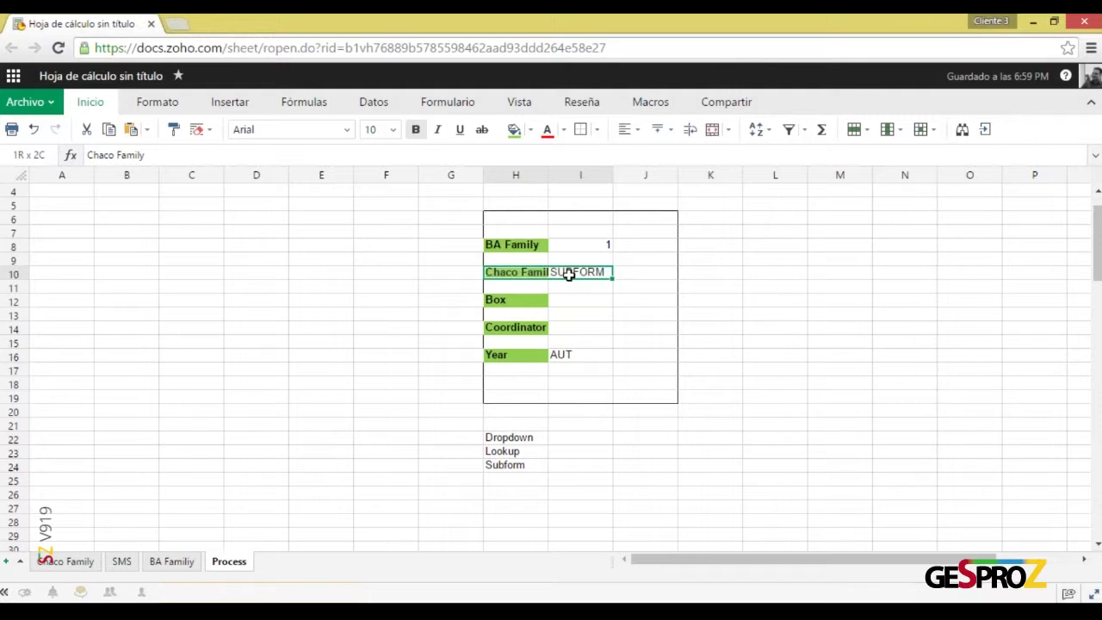
text(1)
key(Return)
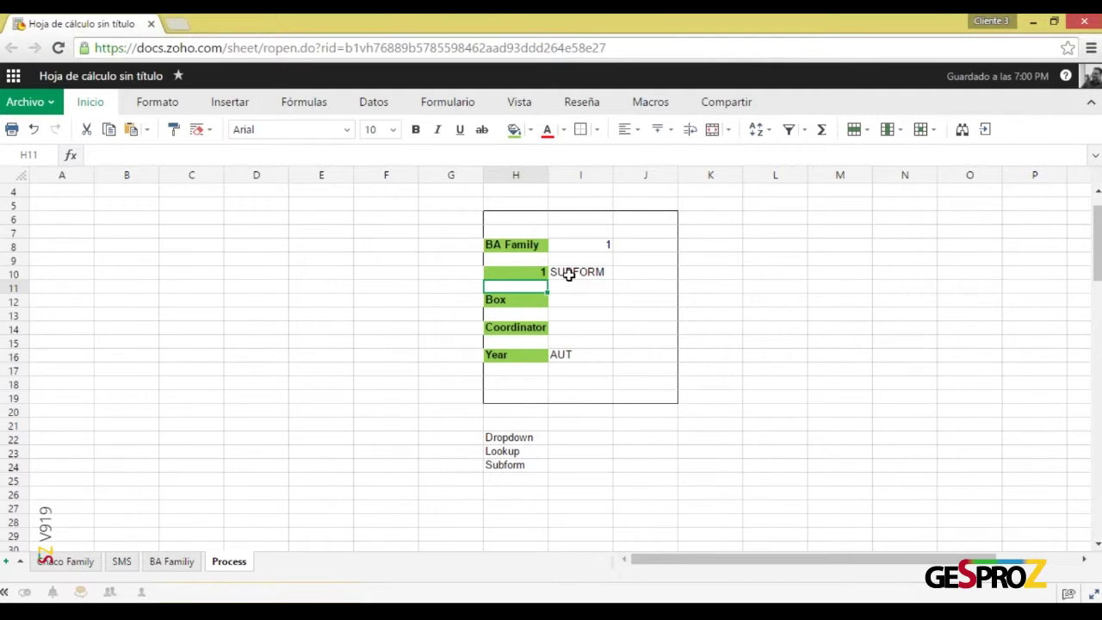
key(ctrl+z)
click(568, 274)
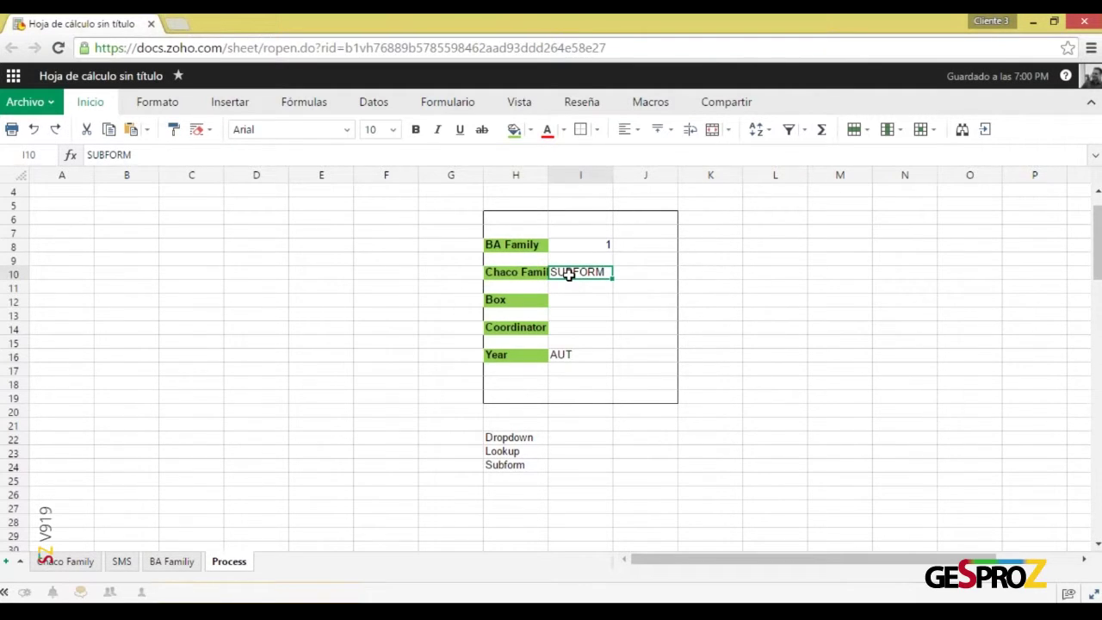
key(Delete)
text(1)
key(Return)
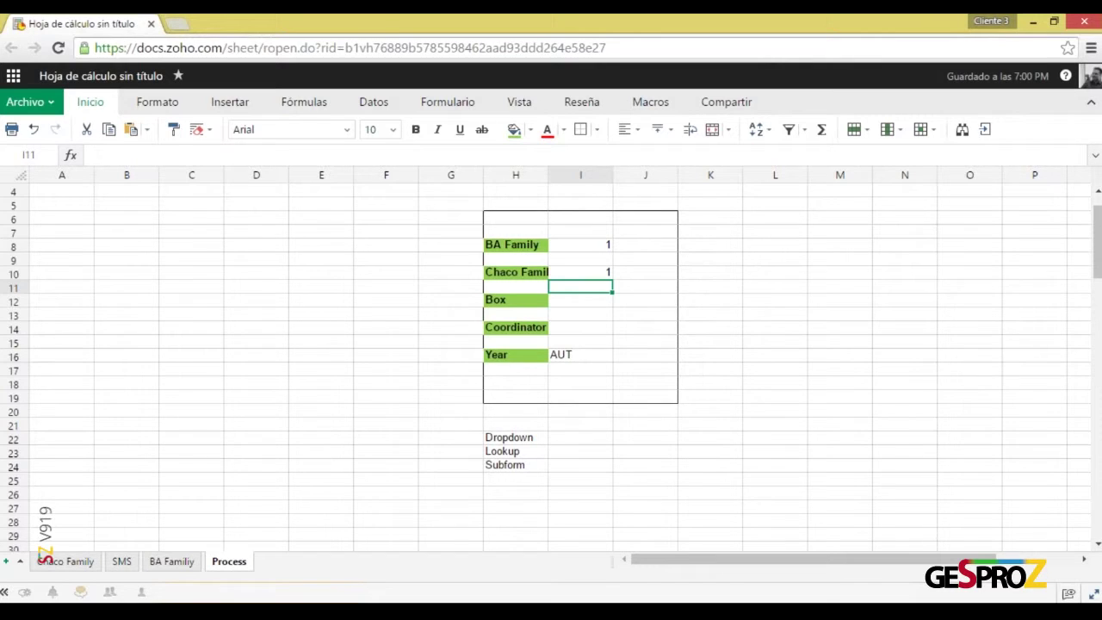
click(526, 246)
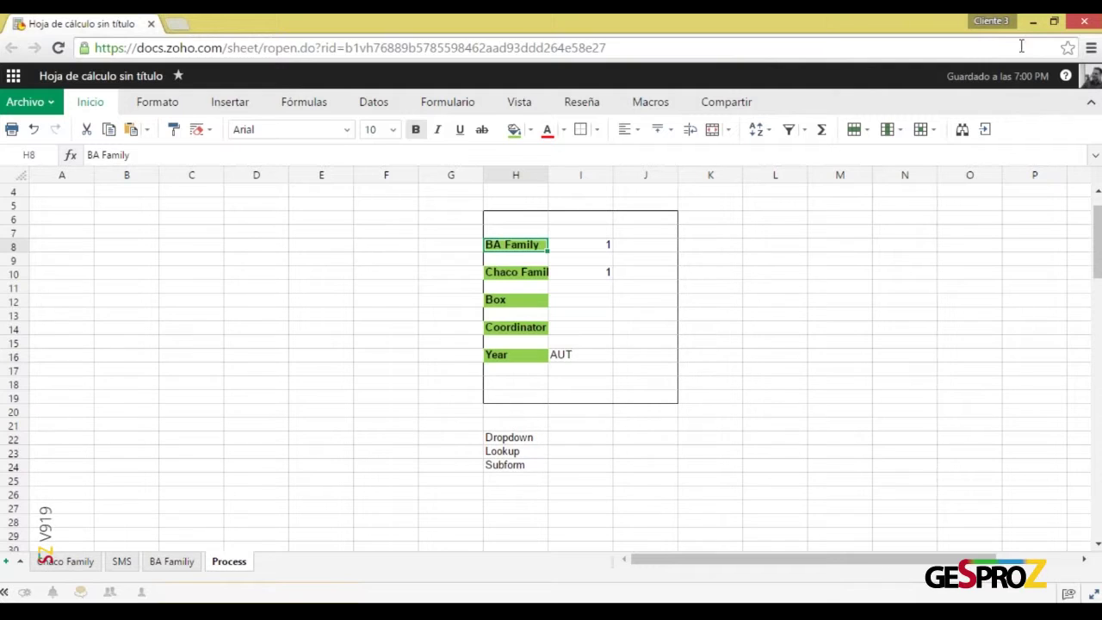
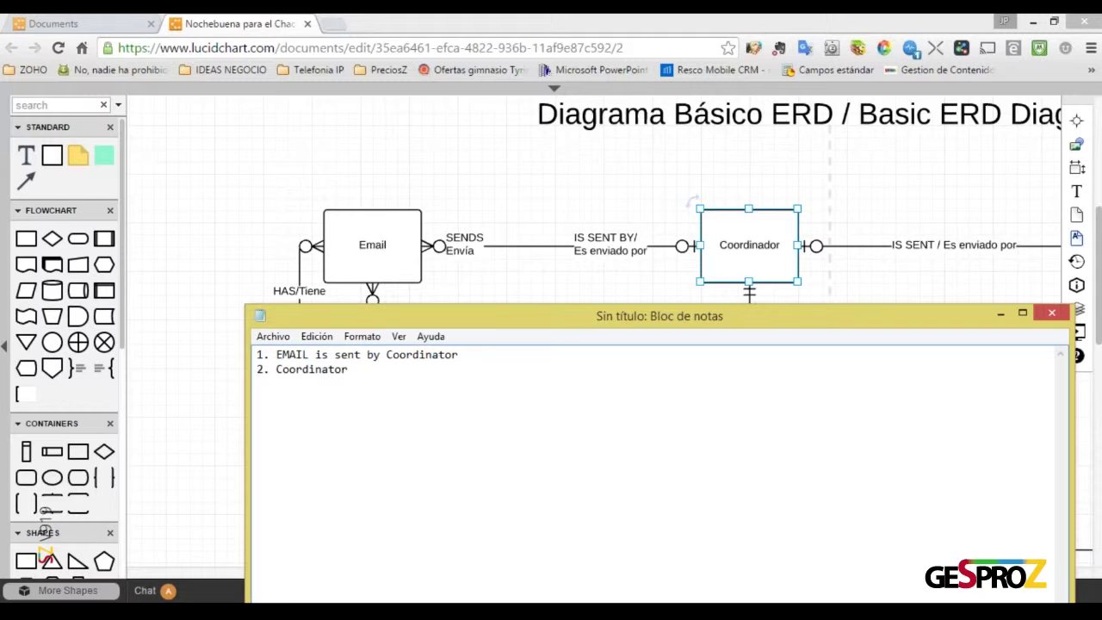
Insert '0 or 1' before Coordinator on line 1 of the Notepad notes
key(ctrl+Right)
key(ctrl+Left)
text(0 or 1)
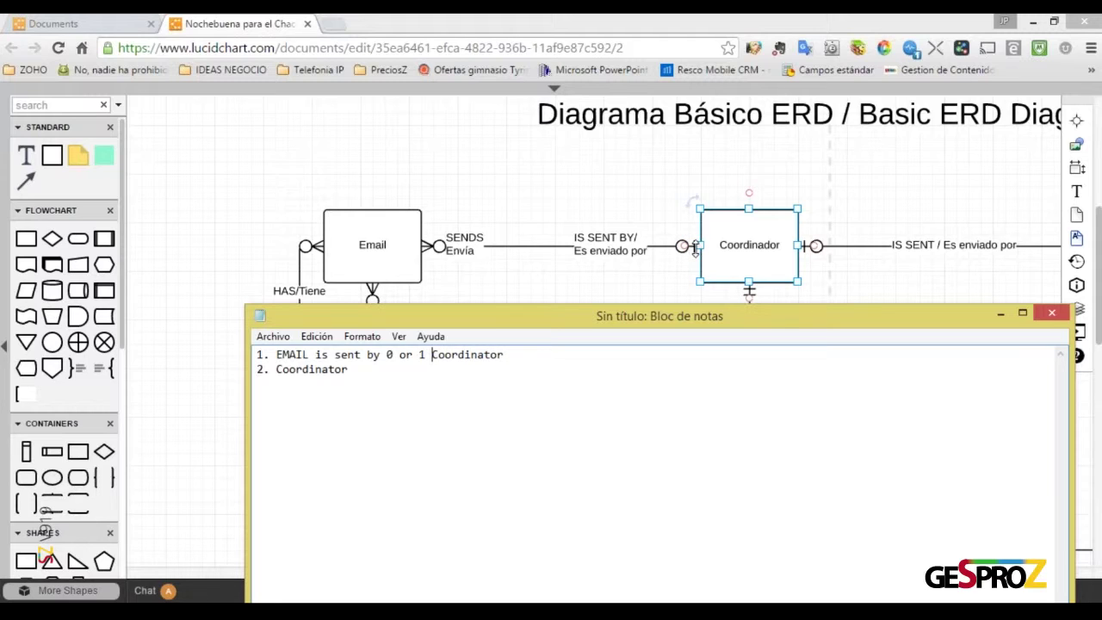
Return to the ERD diagram and select the Email entity
click(734, 245)
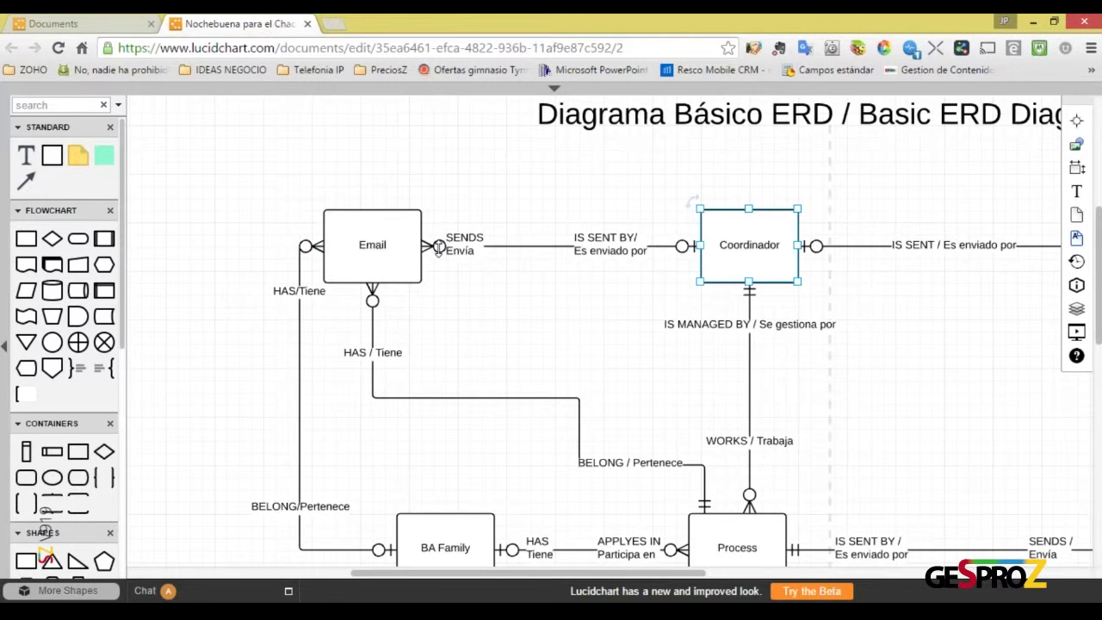
drag(729, 248, 730, 250)
click(398, 259)
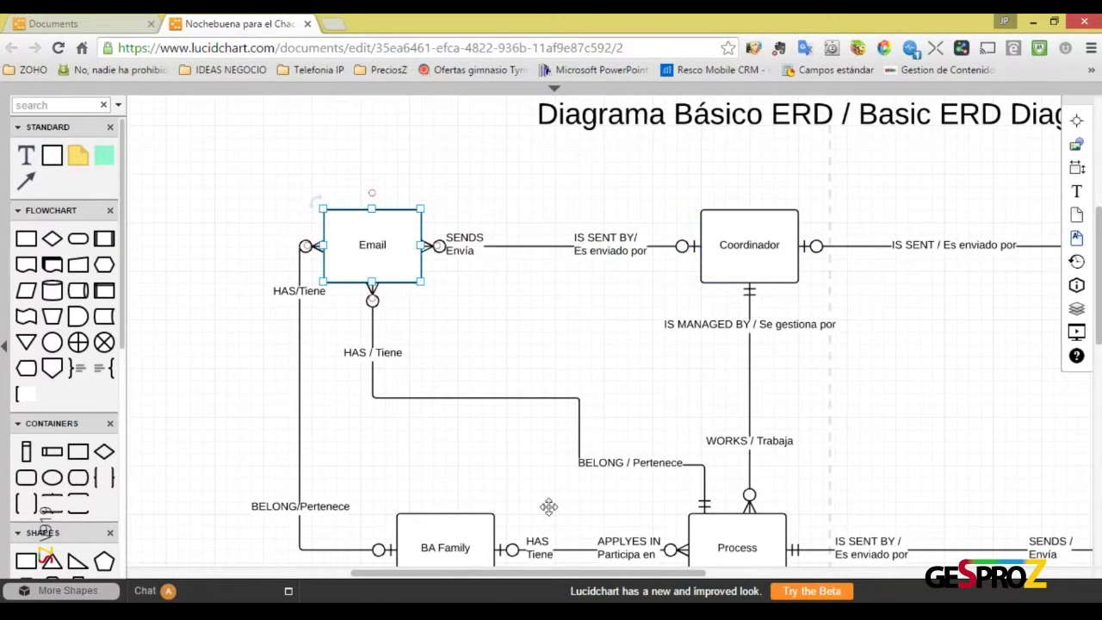
Finish Notepad line 2 with 'sents 0 or more emails'
key(alt+Tab)
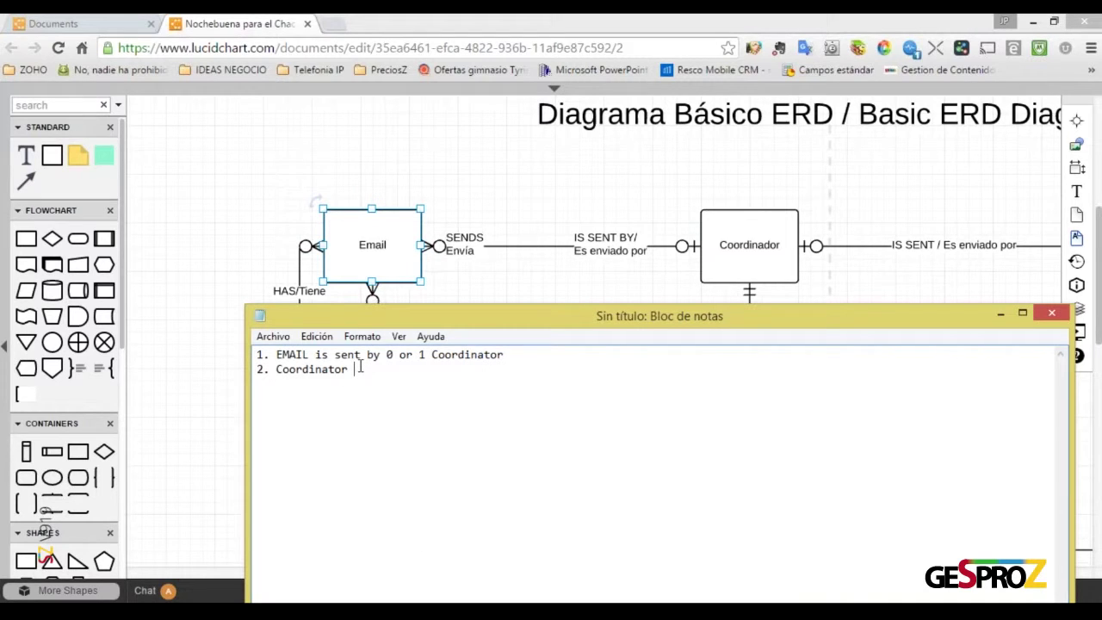
text(sents 0 or more emails)
key(BackSpace)
key(BackSpace)
text(ls)
Wrap "0 or more" on line 2 and "0 or 1" on line 1 in double quotes
key(Left)
key(Left)
key(Left)
key(Left)
key(Left)
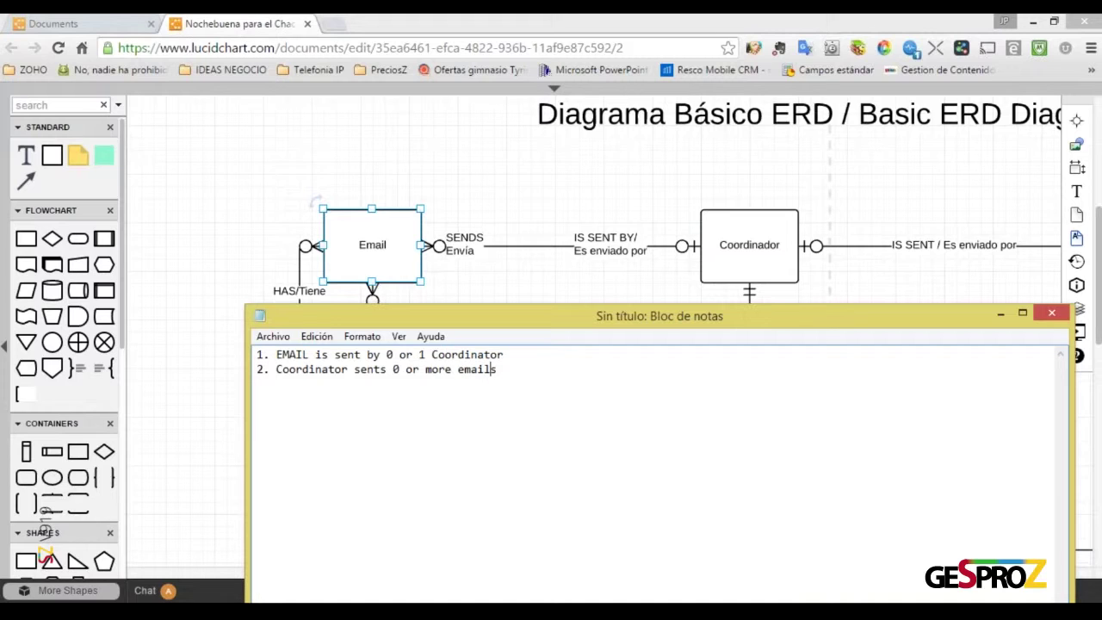
key(Left)
key(Left)
text(")
text(")
key(Up)
text(")
key(Right)
key(Right)
key(Right)
key(Right)
key(Right)
key(Right)
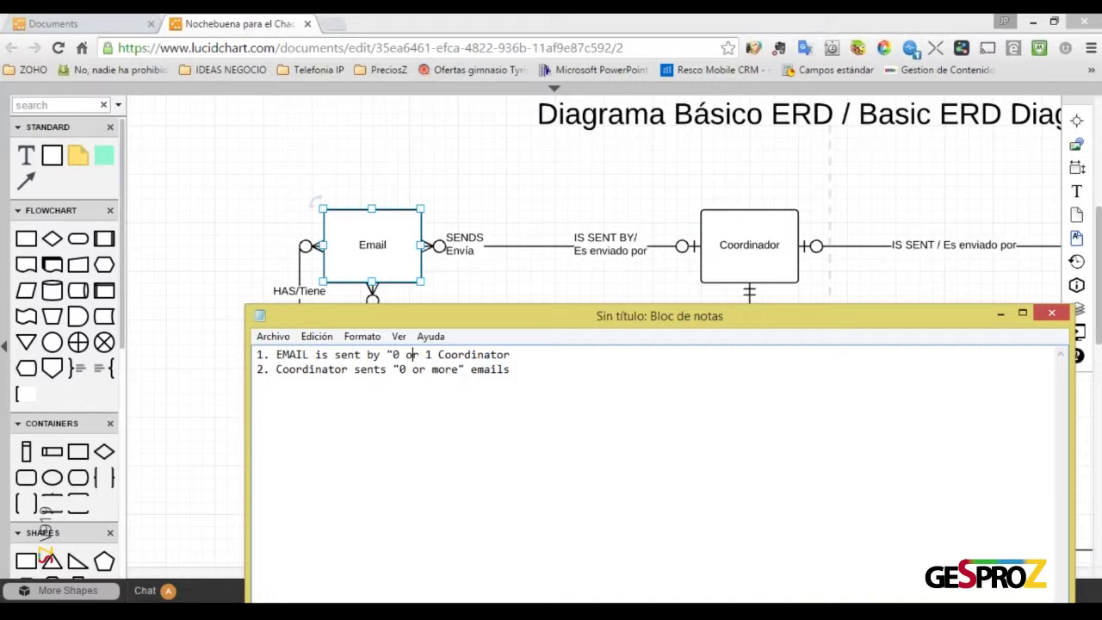
text(")
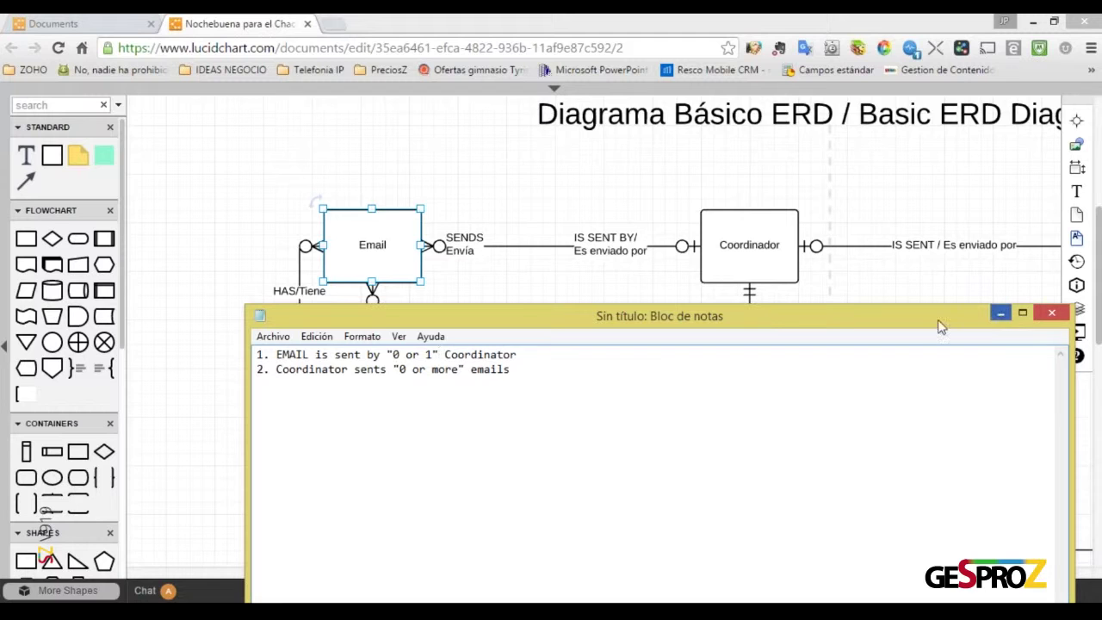
drag(938, 316, 871, 419)
Reposition the Notepad window over the diagram to uncover the Invitation entity
click(934, 417)
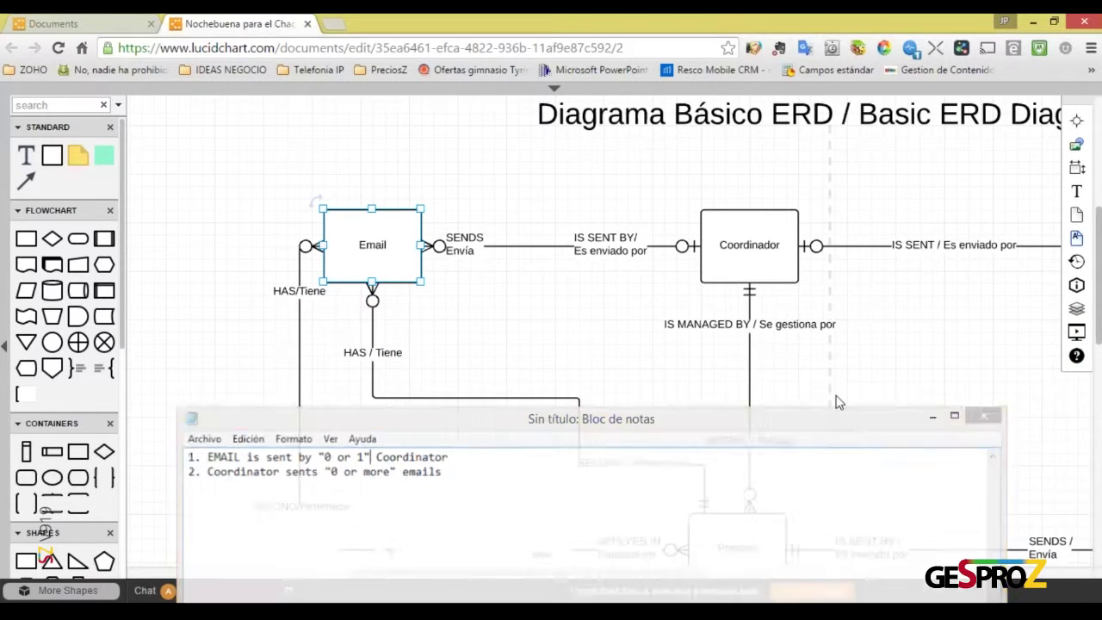
scroll(836, 399, down, 5)
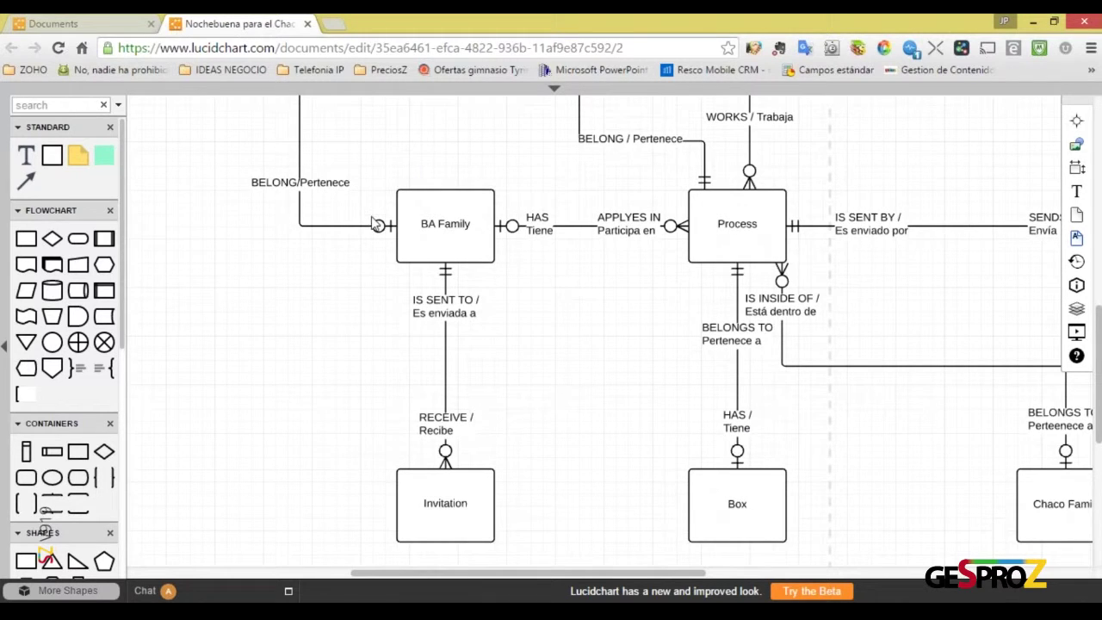
key(alt+Tab)
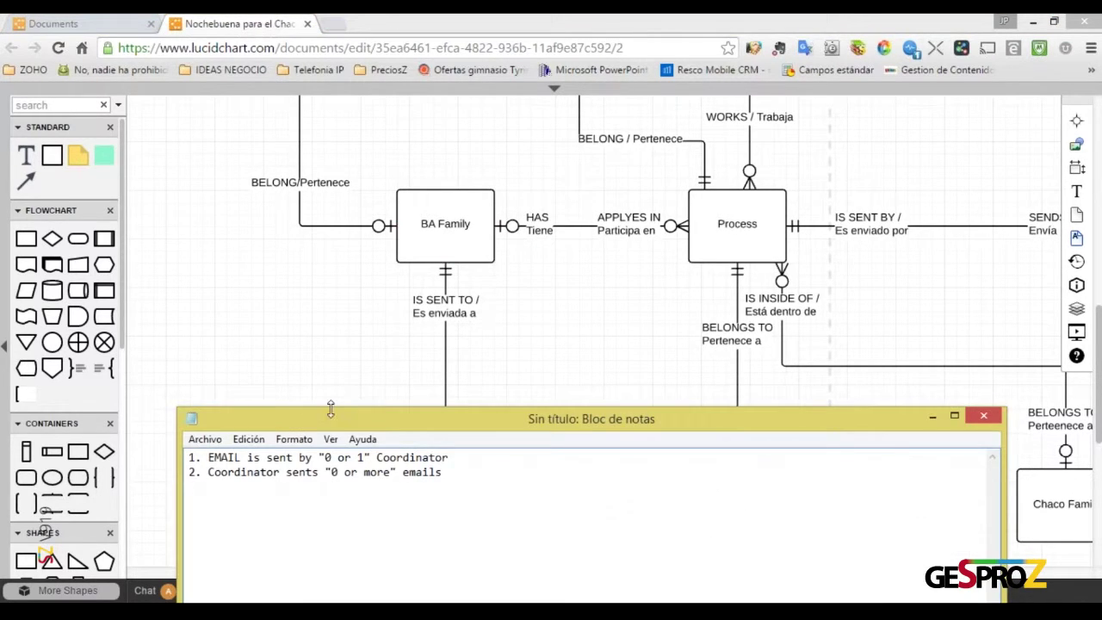
drag(328, 421, 745, 172)
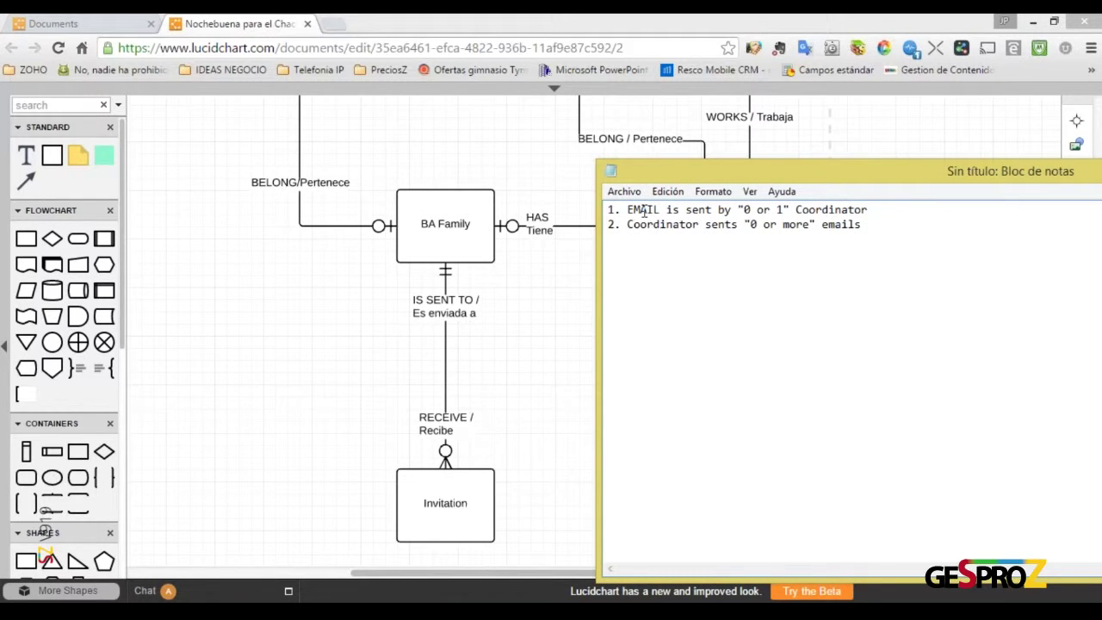
click(628, 210)
drag(634, 210, 746, 210)
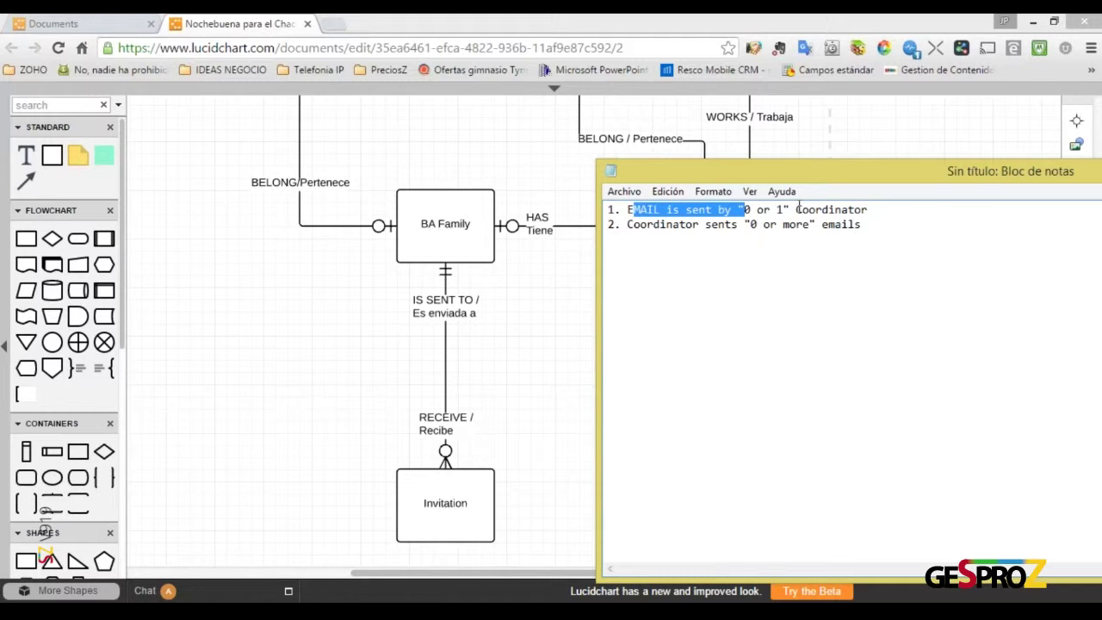
click(628, 209)
drag(628, 209, 661, 207)
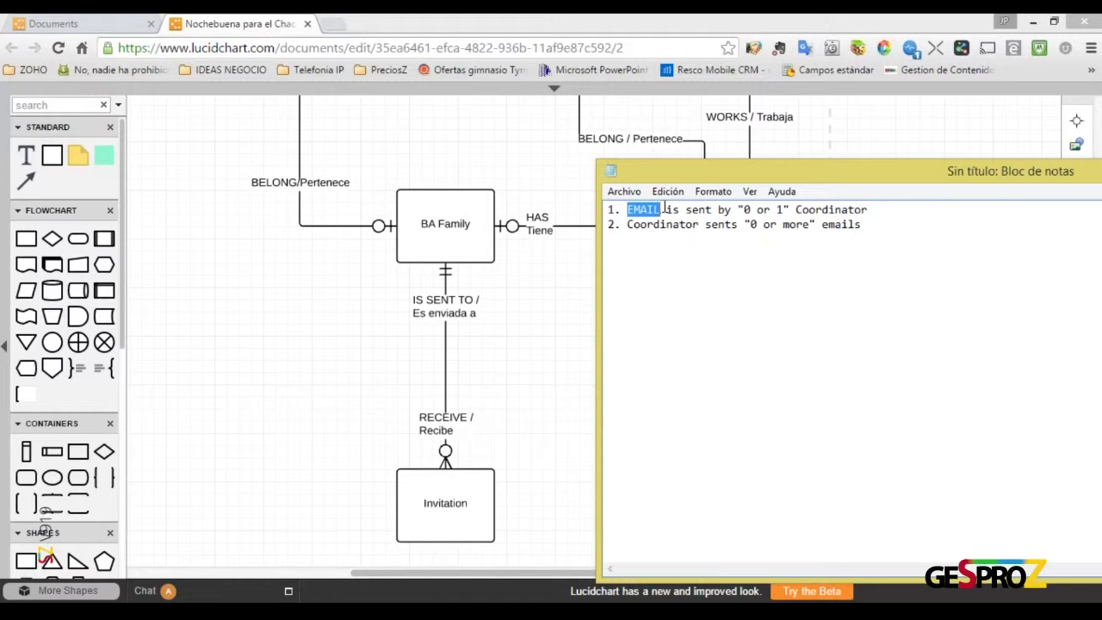
drag(864, 183, 581, 229)
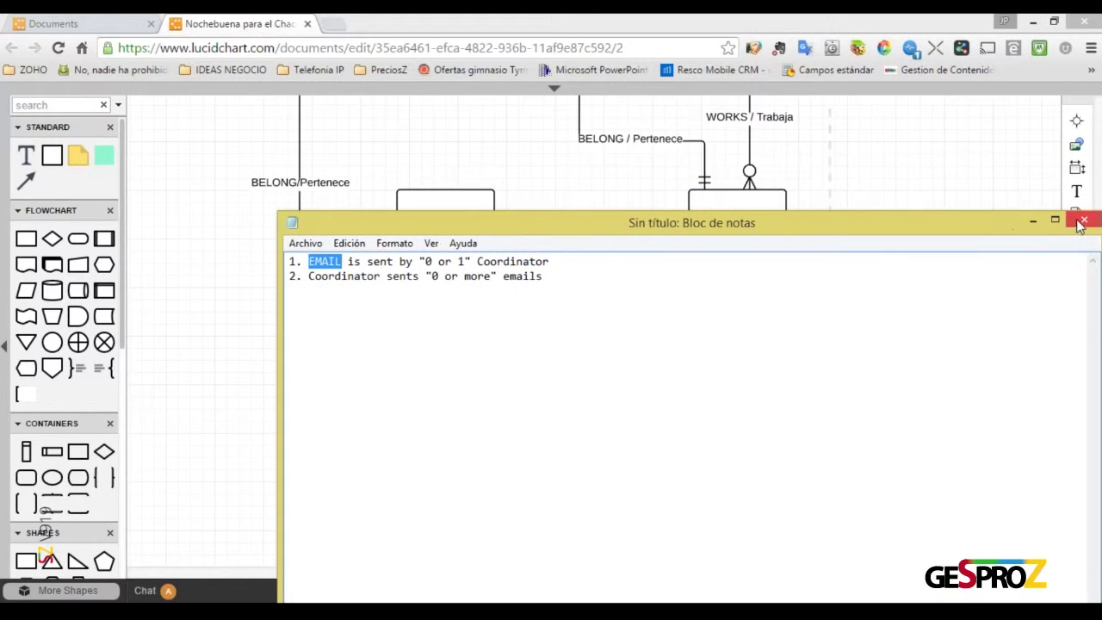
Replace the 0 in line 1's "0 or 1" with 1
drag(424, 260, 432, 261)
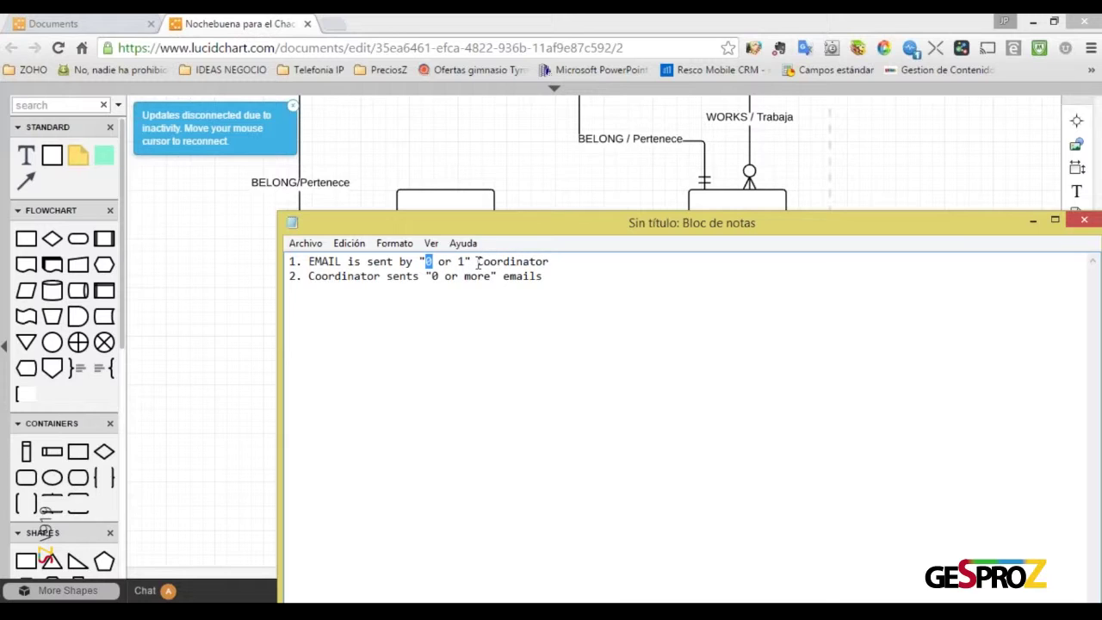
drag(478, 261, 549, 262)
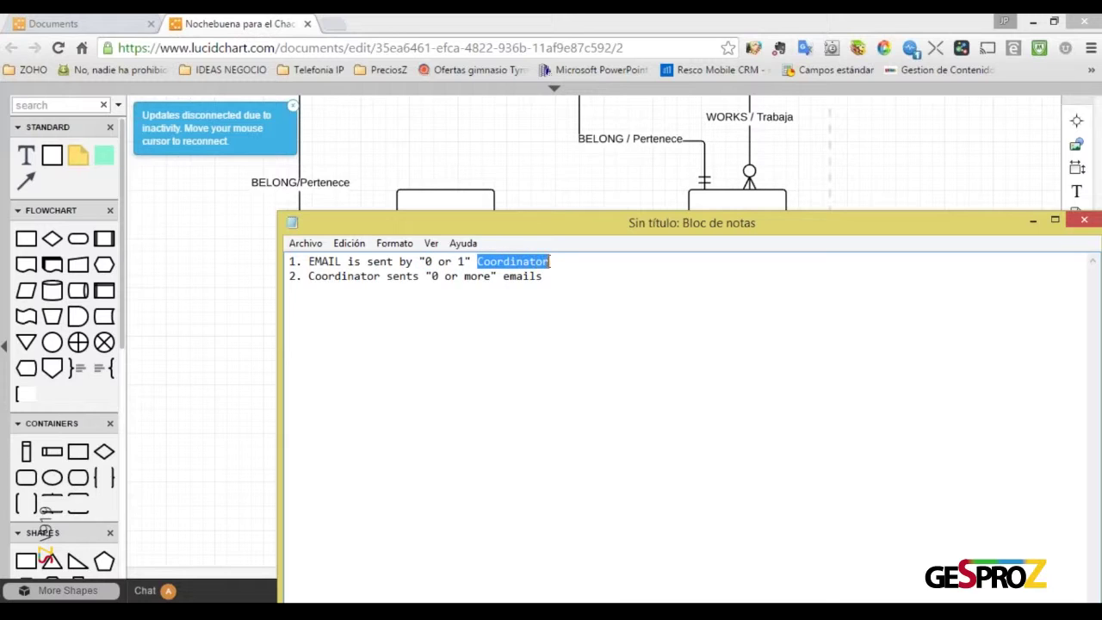
click(426, 261)
drag(423, 261, 432, 261)
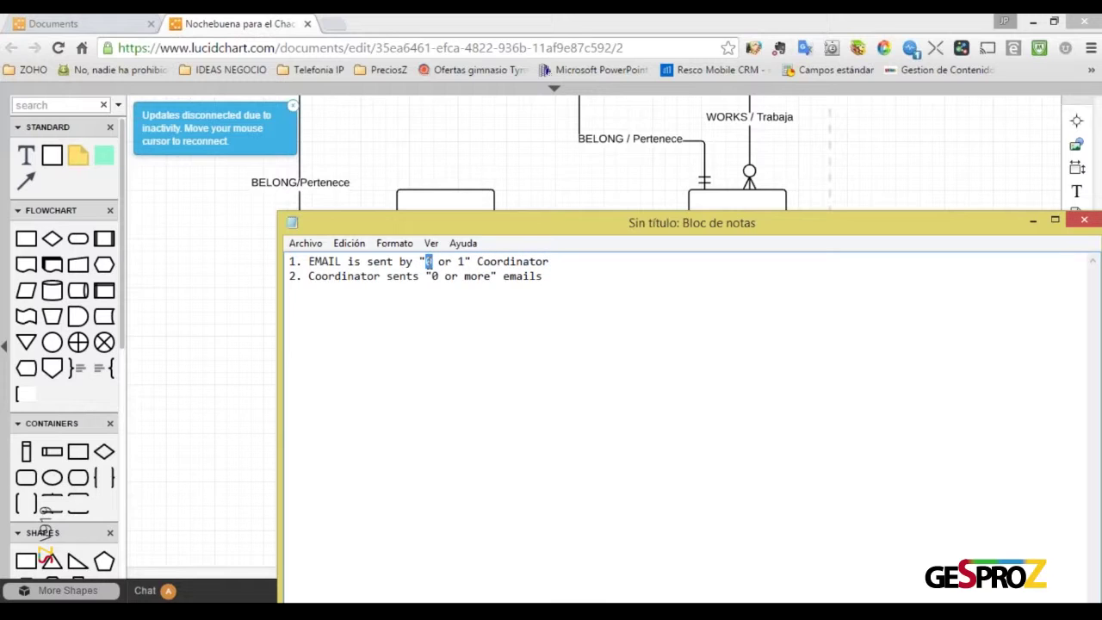
click(499, 285)
key(BackSpace)
text(1)
Try rewriting the cardinality as 'and only 1', then undo back to "1 or 1"
key(Right)
key(shift+Right)
key(shift+Right)
key(shift+Right)
key(shift+Right)
text(and only 1)
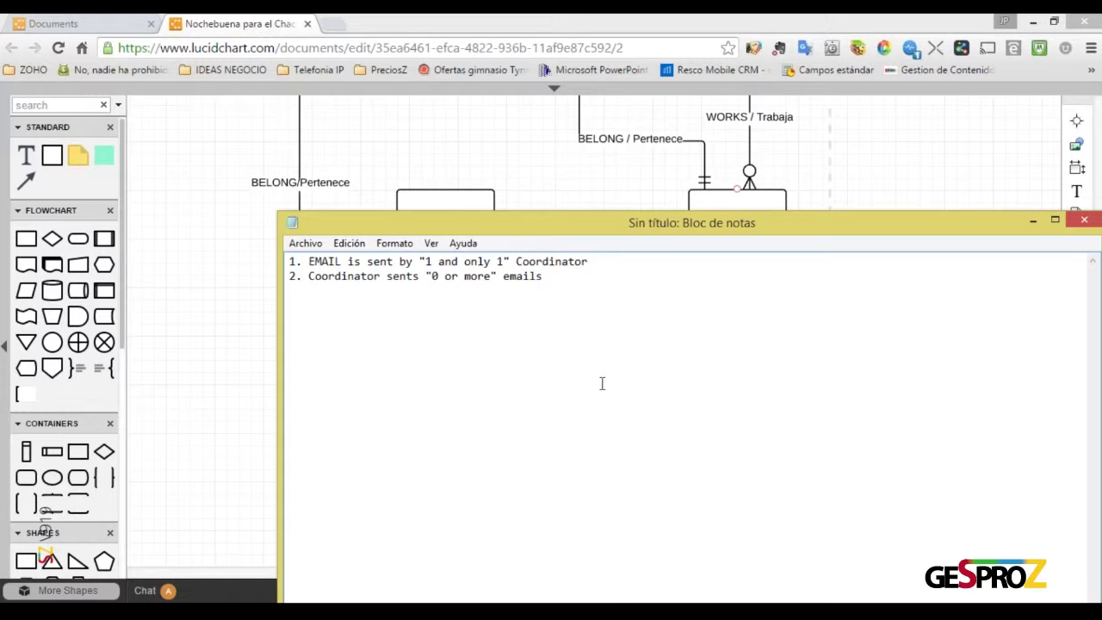
key(shift+Right)
key(shift+Right)
key(shift+Right)
key(shift+Right)
key(shift+Right)
key(shift+Right)
key(shift+Right)
key(shift+Right)
key(shift+Right)
key(shift+Right)
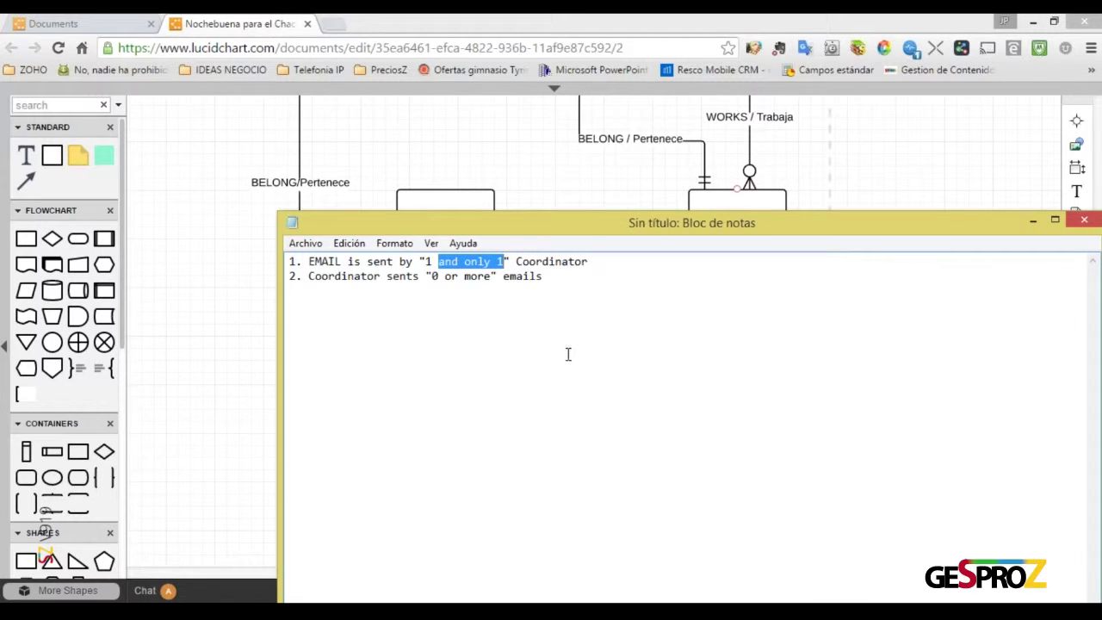
key(ctrl+z)
click(507, 299)
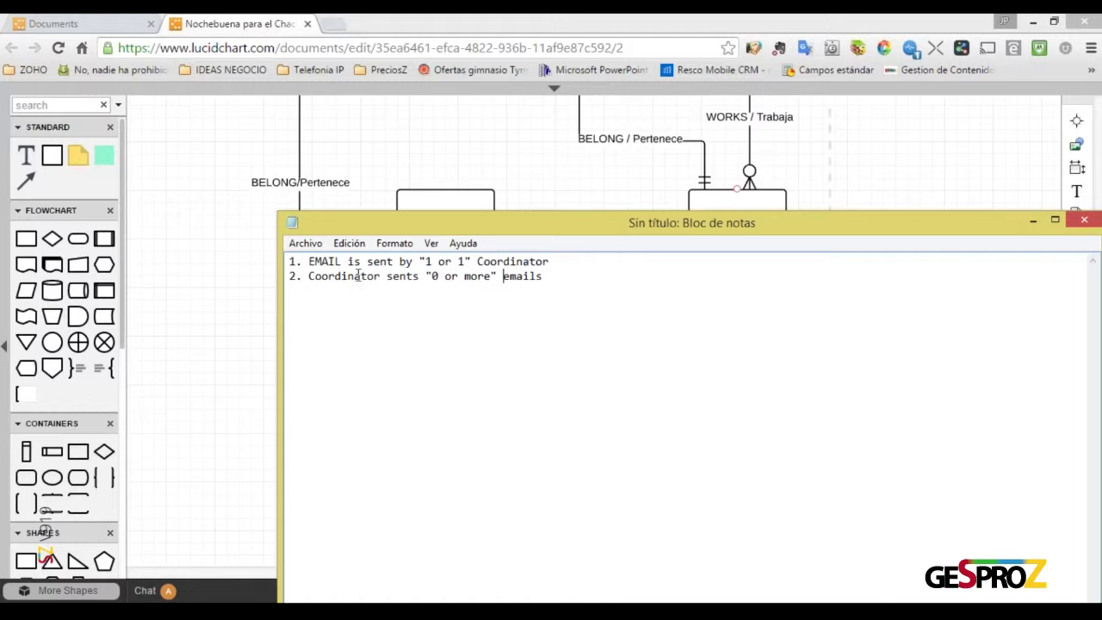
drag(663, 232, 958, 196)
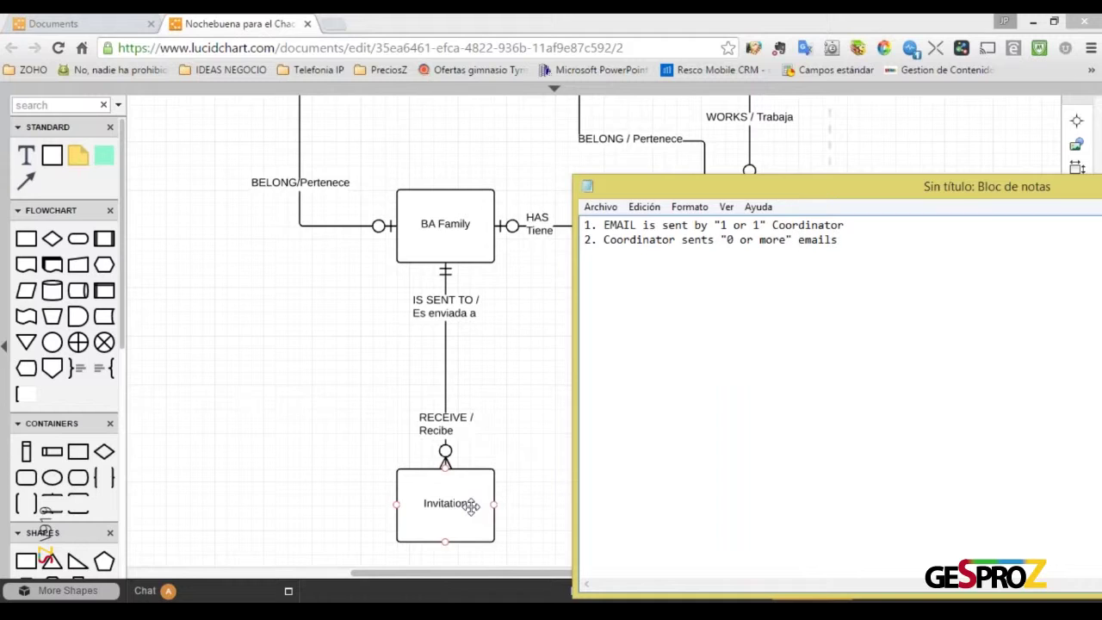
Add a new line: 'Invitations is sent to "1 and only 1" family'
click(847, 248)
key(Return)
text(2)
text(1. I)
text(nvitations is )
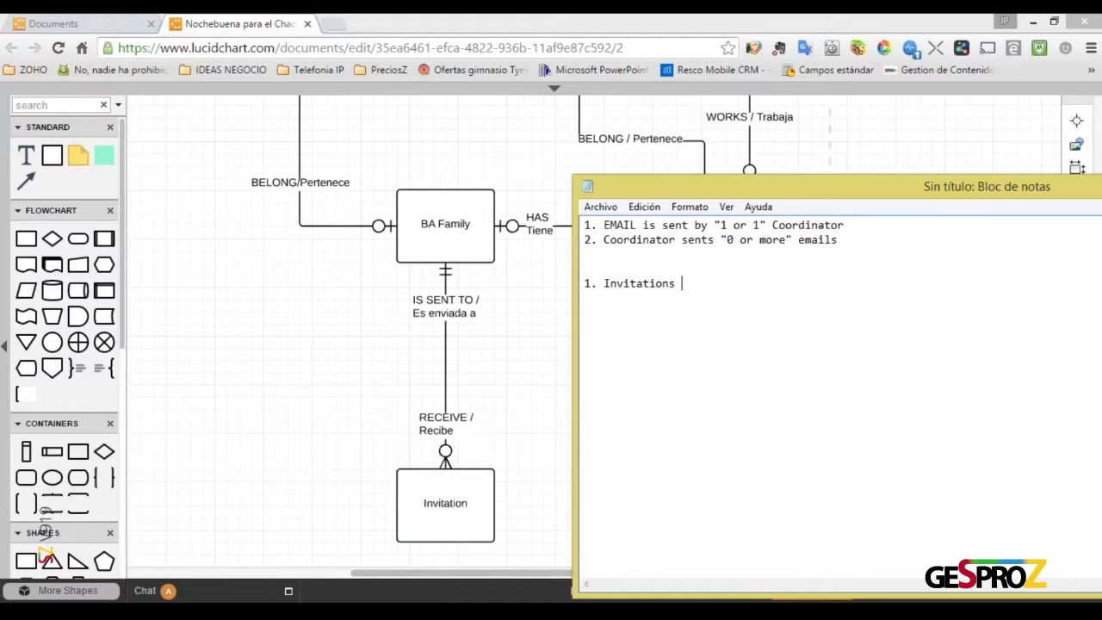
text(sent)
text( to "1 and only 1)
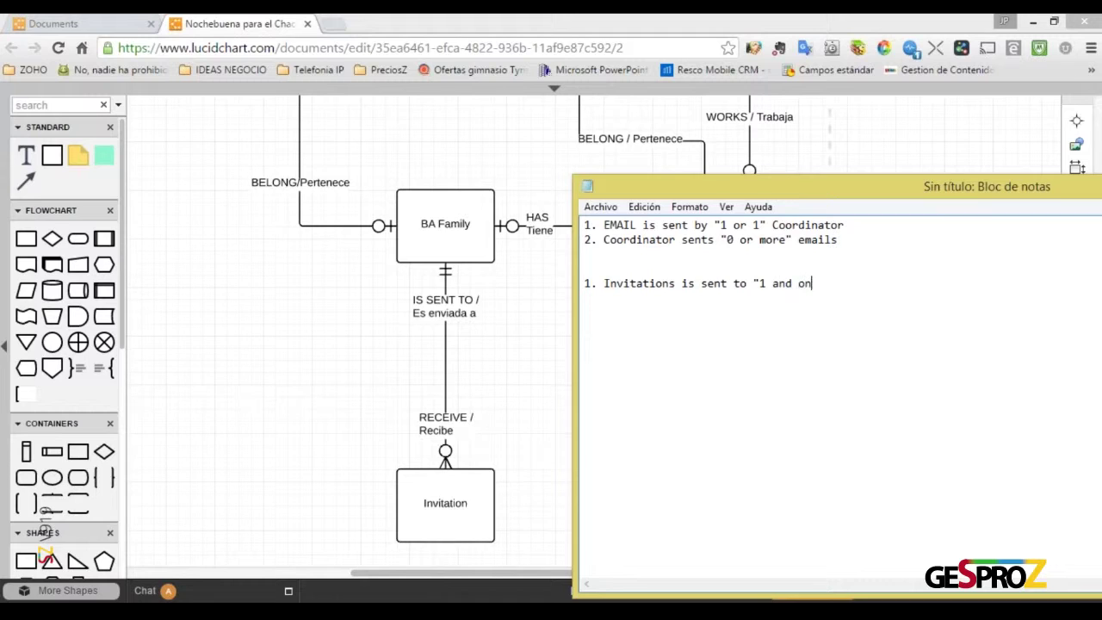
text(" family)
Add the line '2. BA Family receive "0 or more" Invitation' below it
key(Return)
text(2. B A)
key(BackSpace)
key(BackSpace)
key(BackSpace)
text(A Family)
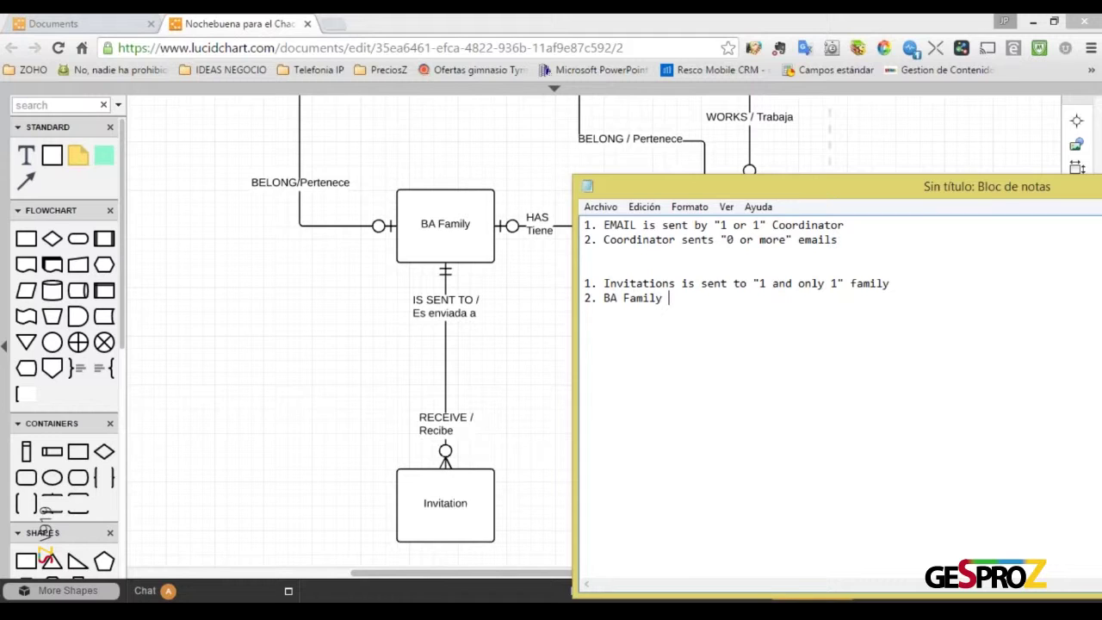
text( receive "0 or)
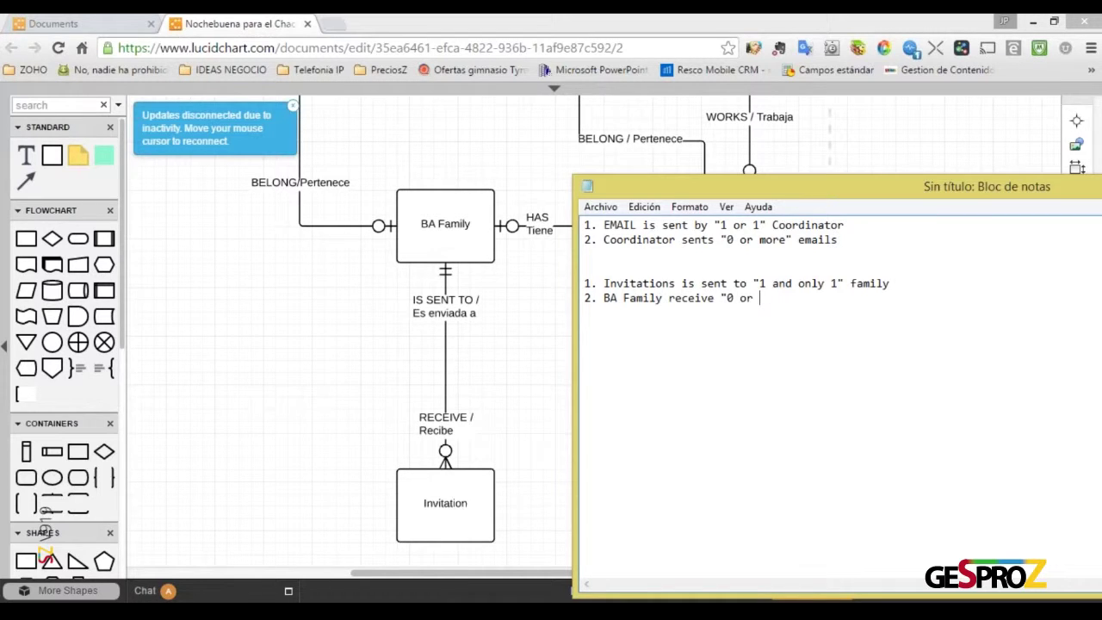
text( more")
text(Invitations)
key(BackSpace)
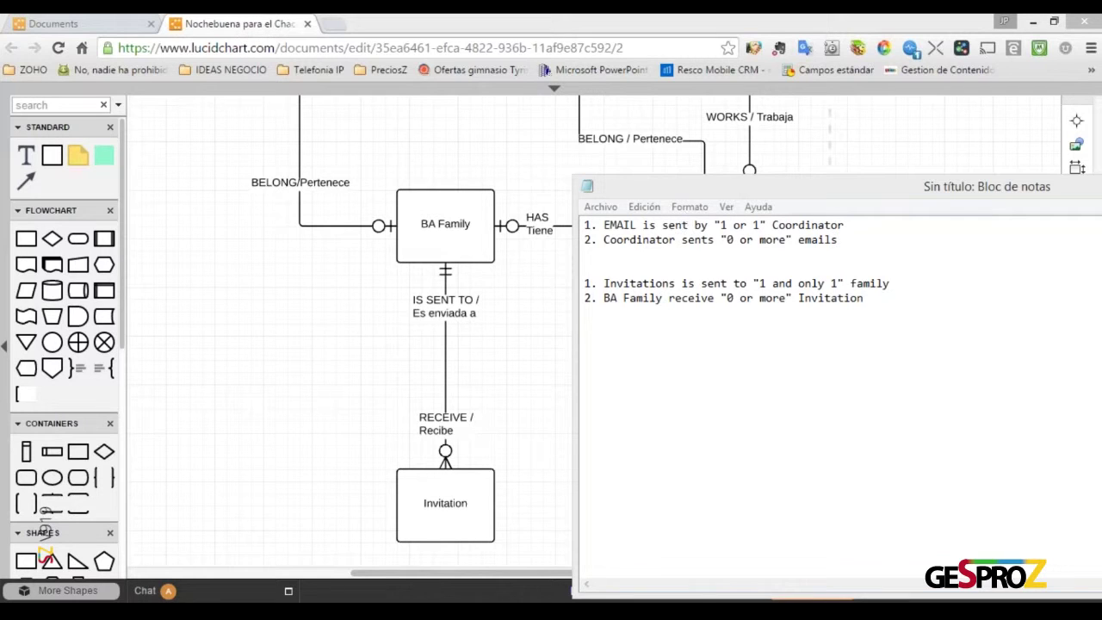
click(878, 304)
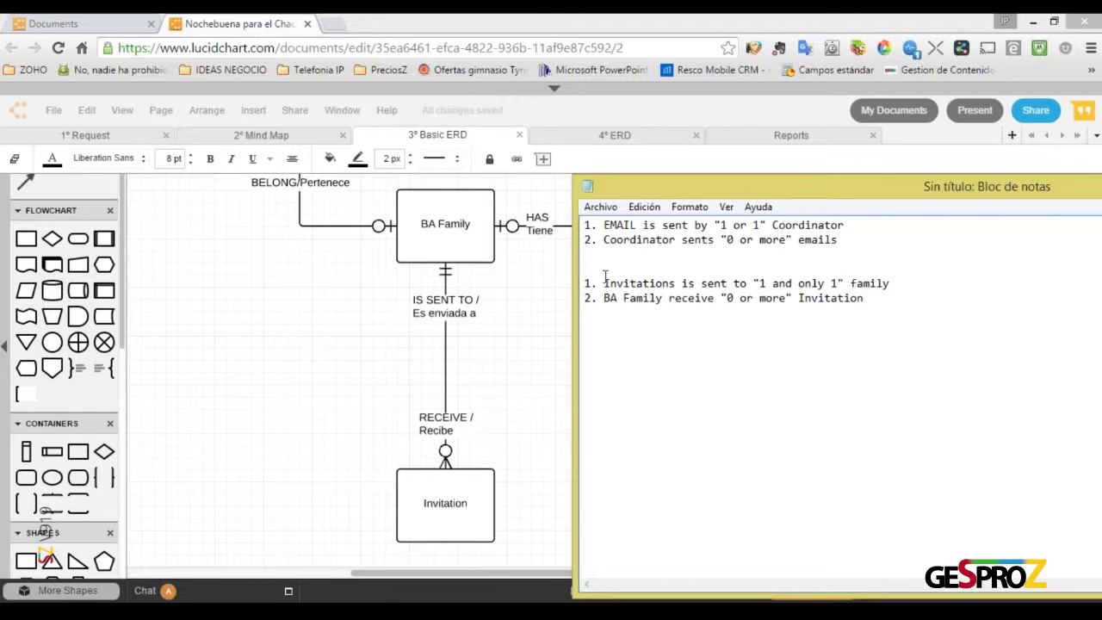
drag(604, 284, 739, 287)
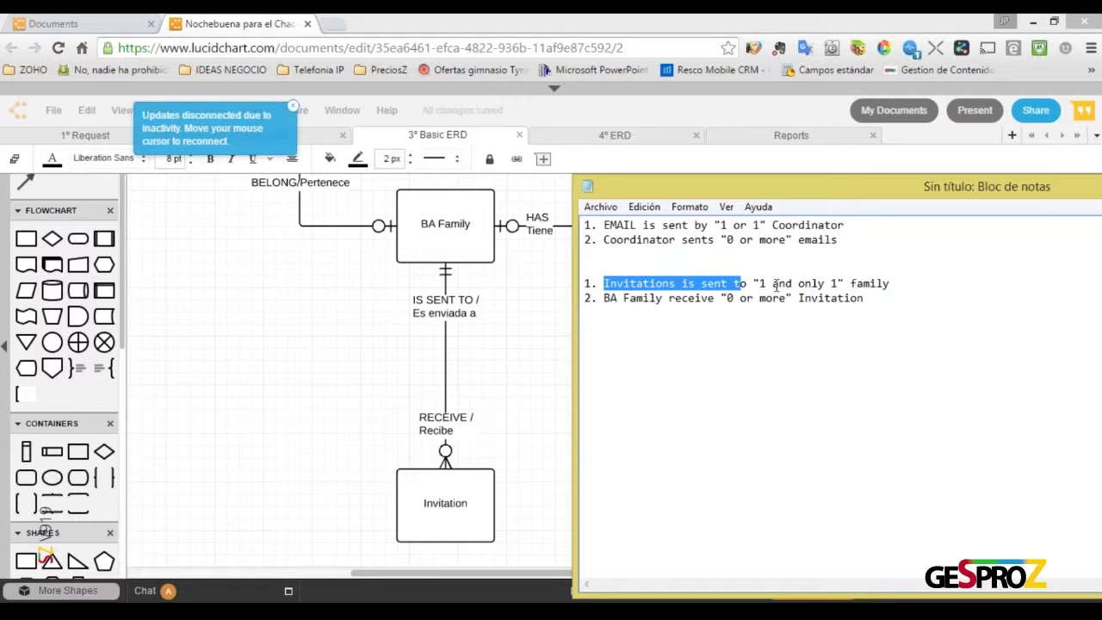
click(762, 283)
drag(761, 283, 831, 284)
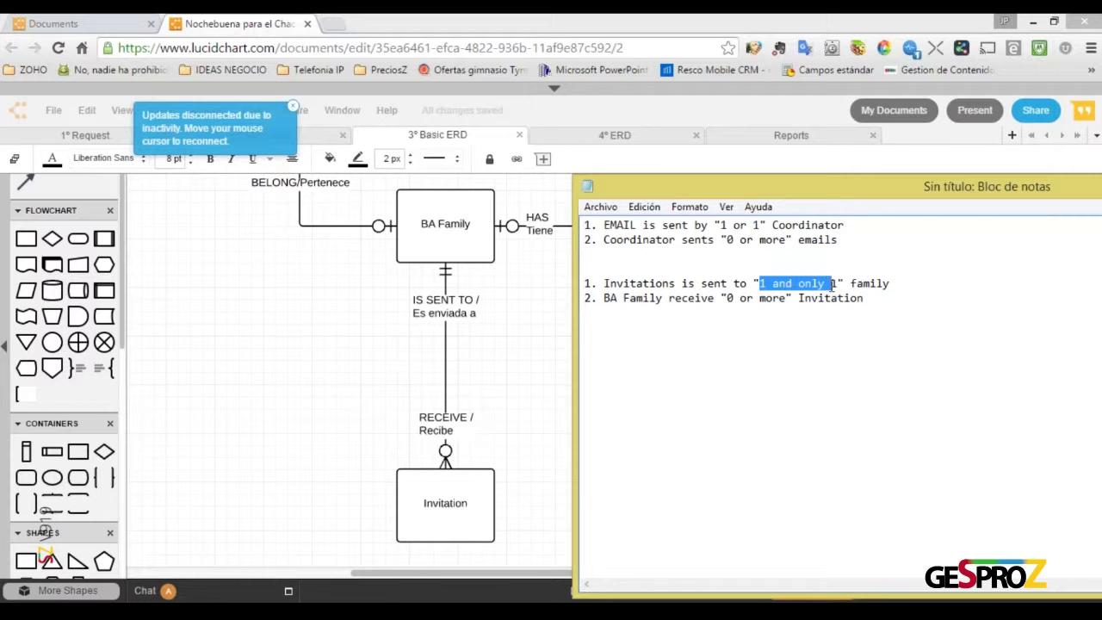
click(455, 504)
click(468, 328)
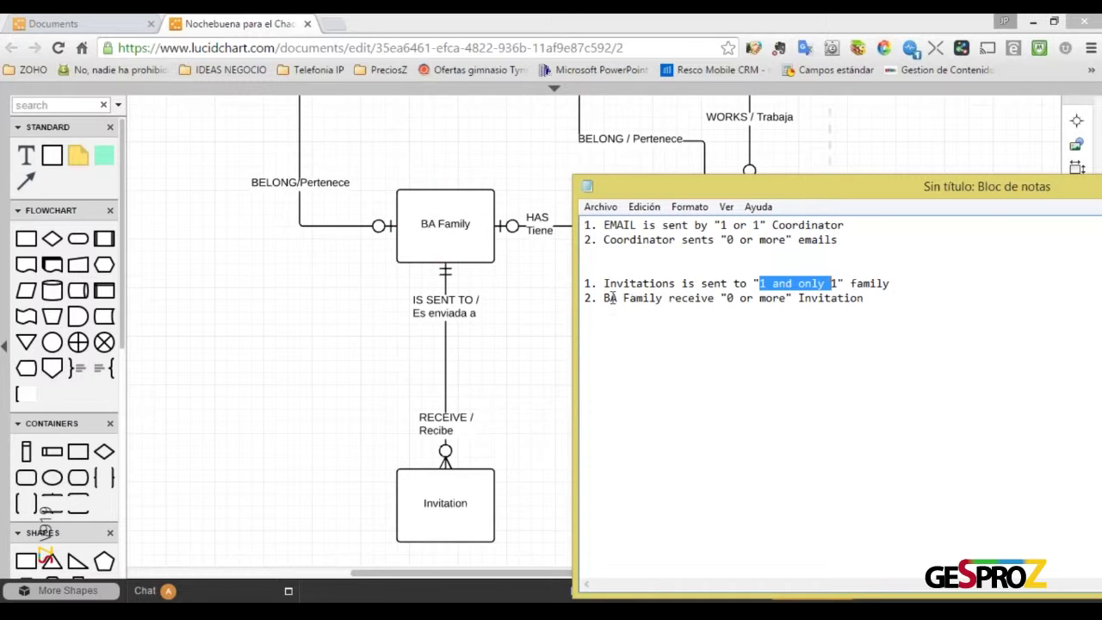
drag(603, 300, 871, 300)
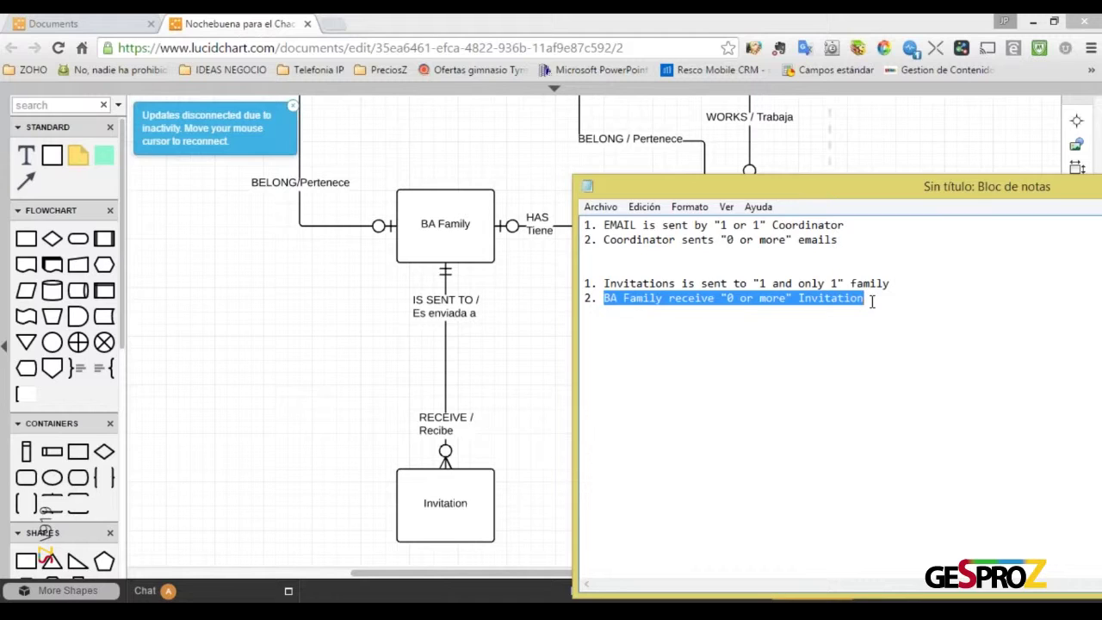
click(728, 298)
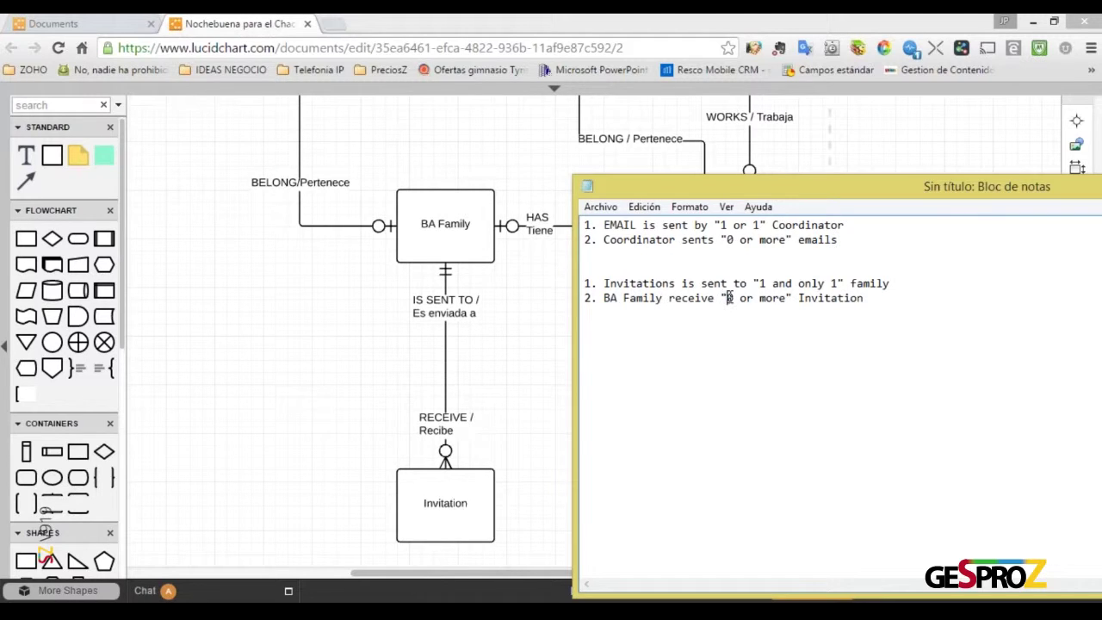
drag(727, 298, 732, 298)
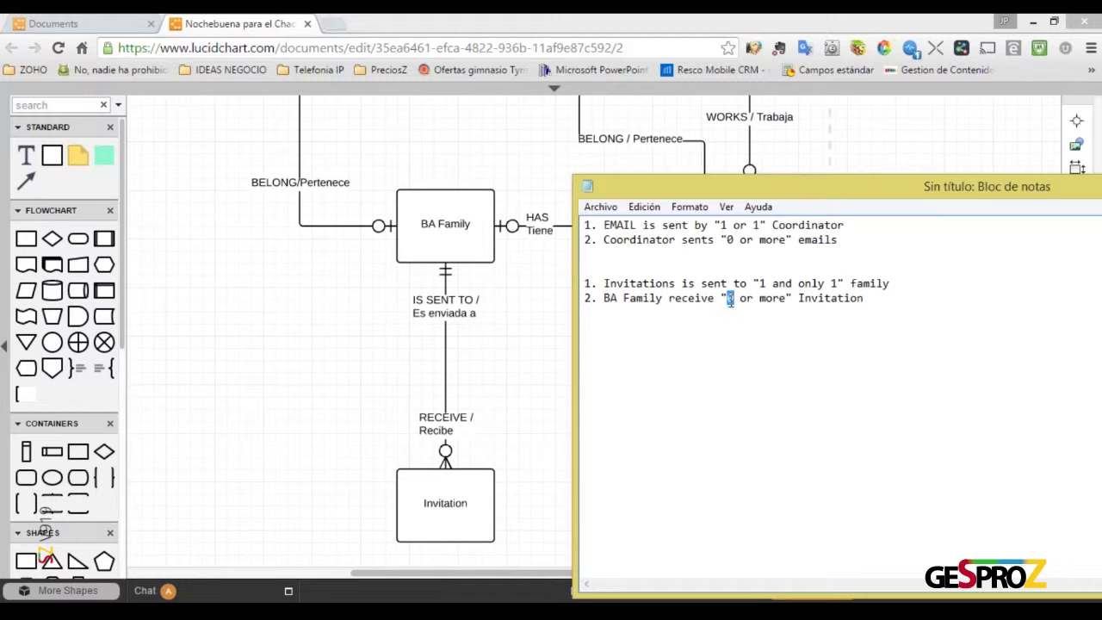
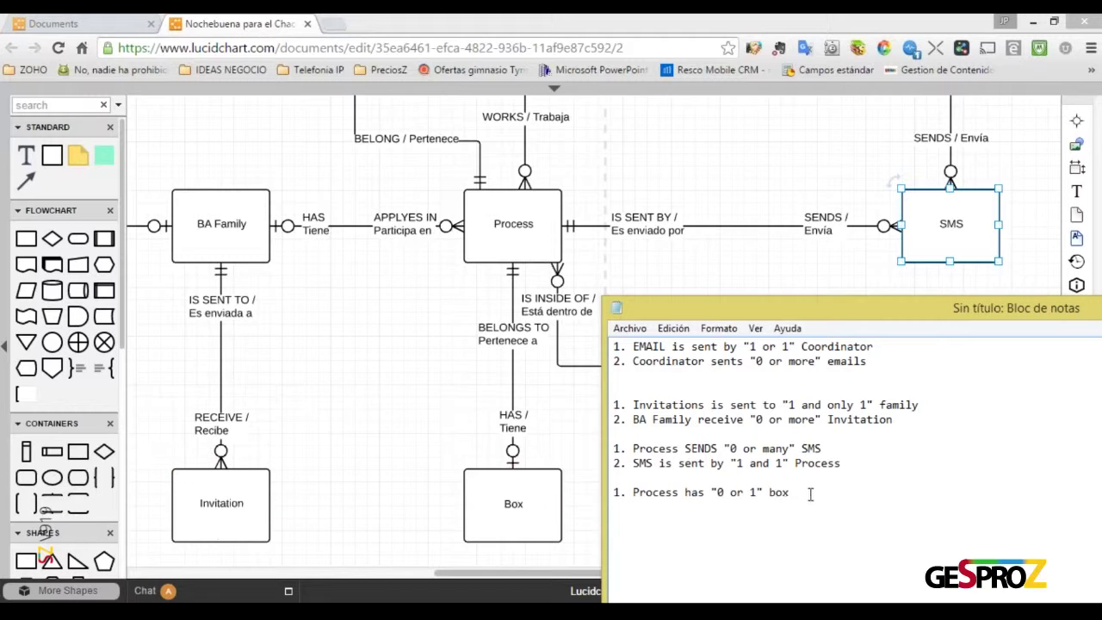
Add the line '2. Box belongs to only 1 Process' under the Box sentence in Notepad
key(Return)
text(2.)
text(Box belong)
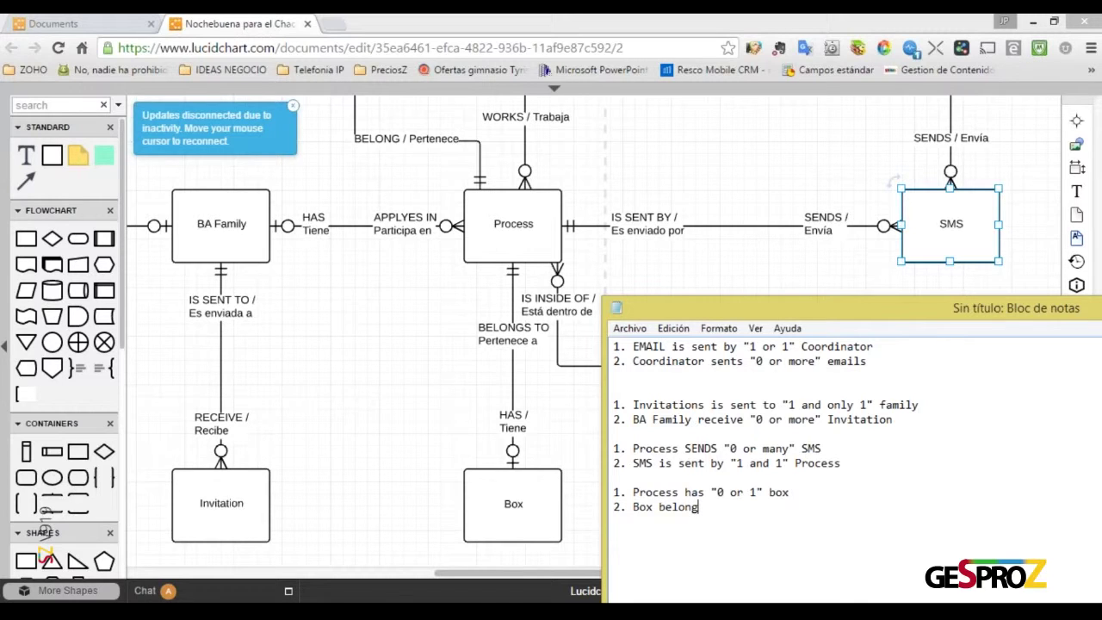
text(s to only 1 Process)
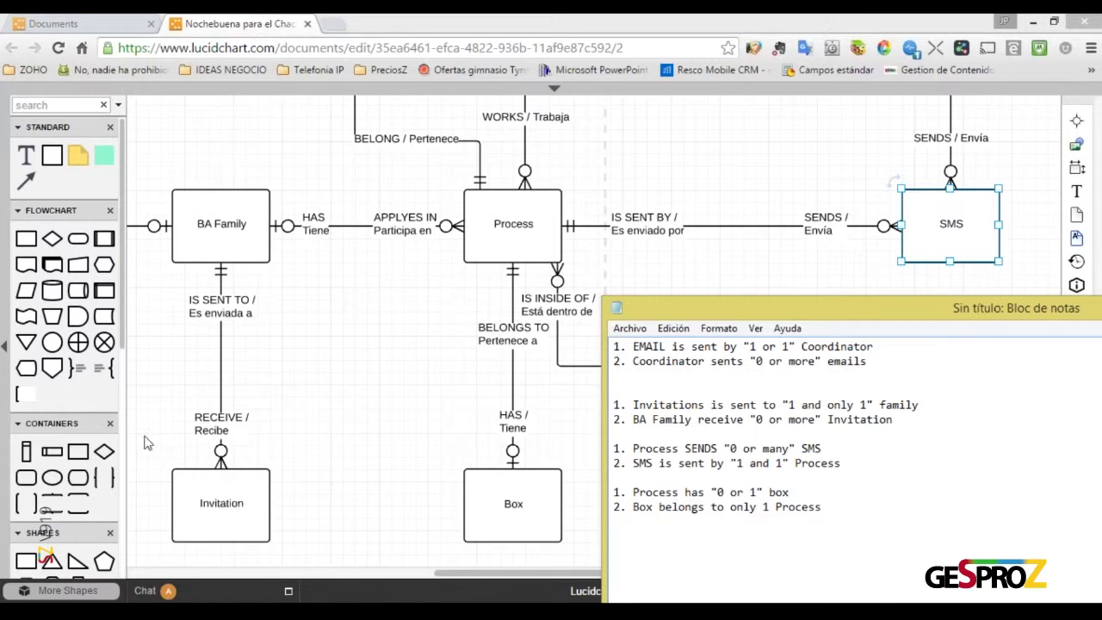
Scroll the Lucidchart diagram up and select the Process entity to review its links
click(399, 487)
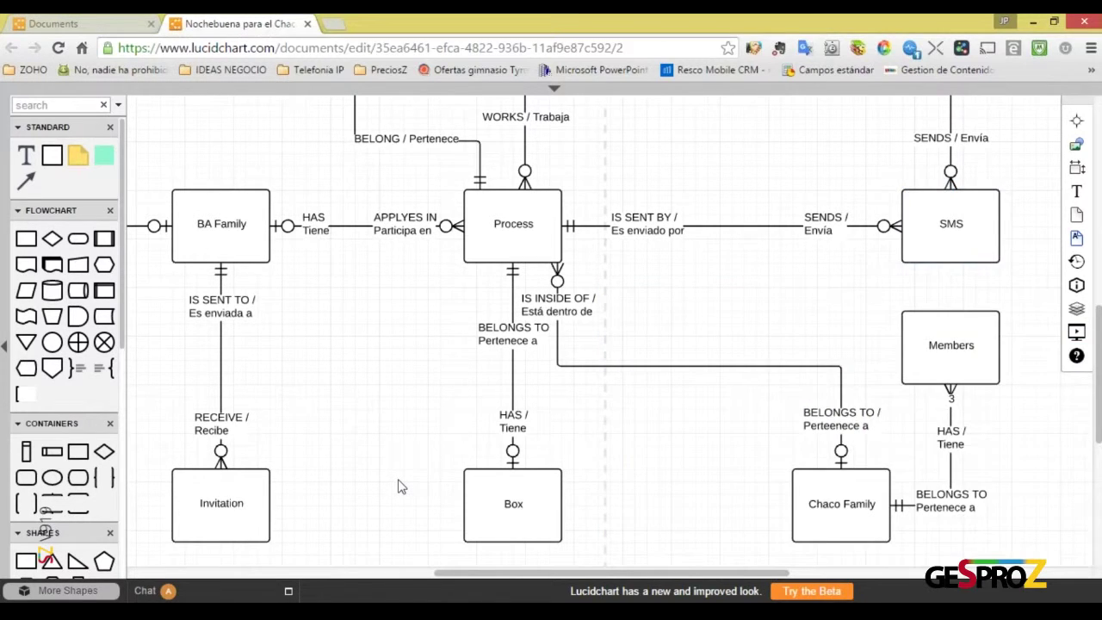
scroll(399, 487, up, 4)
click(513, 388)
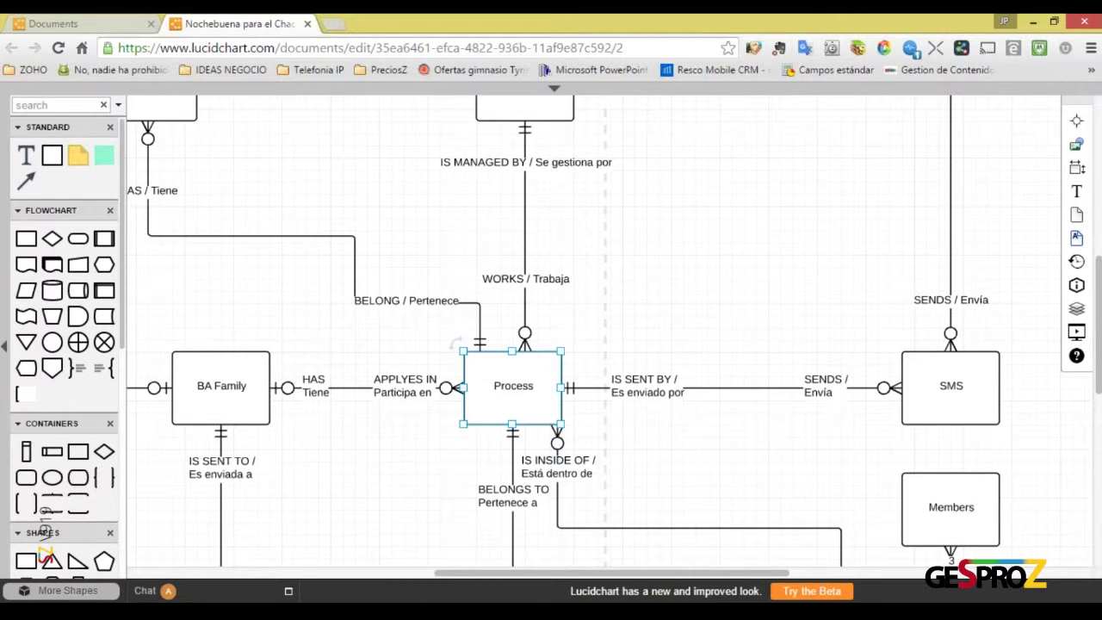
Begin a new Notepad line reading '1. A process has "0 or'
key(alt+Tab)
text(1.)
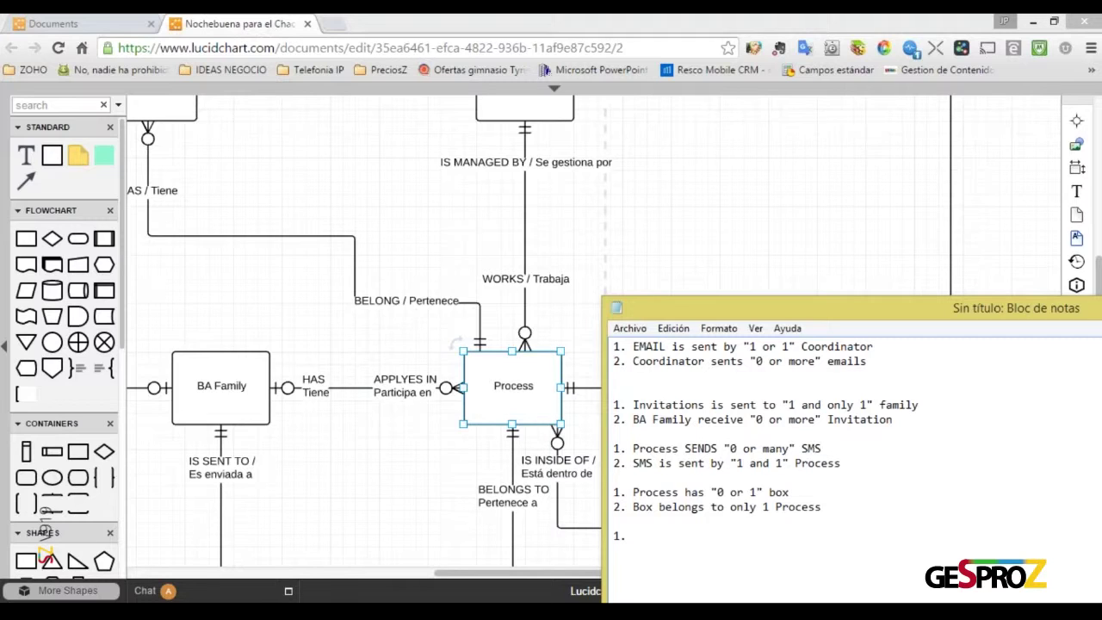
text(A process has "0 or 1)
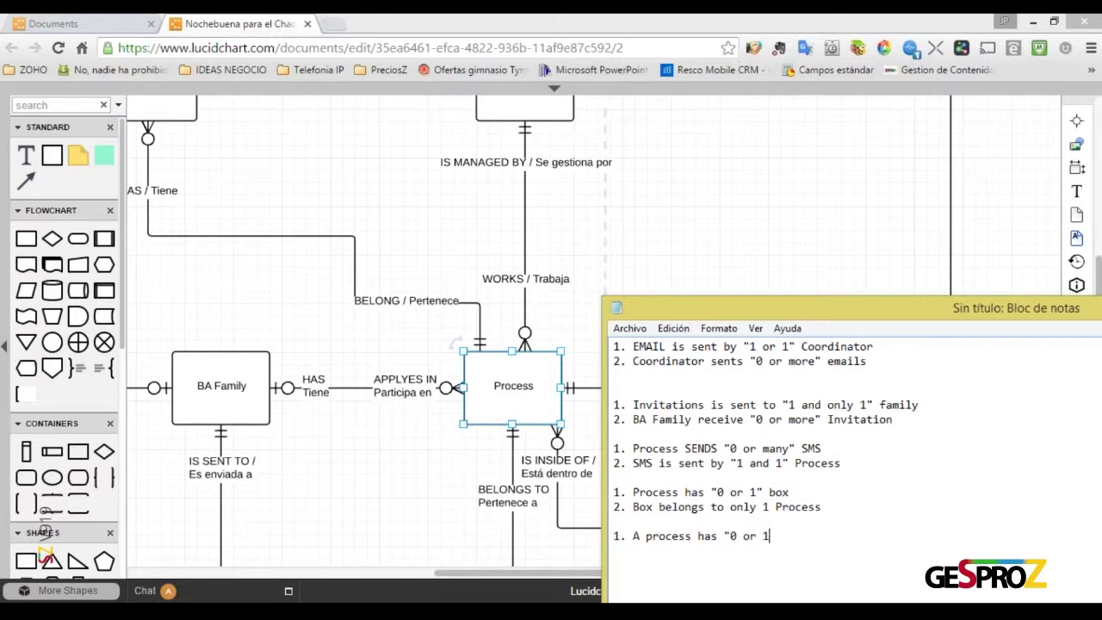
text(")
key(BackSpace)
key(BackSpace)
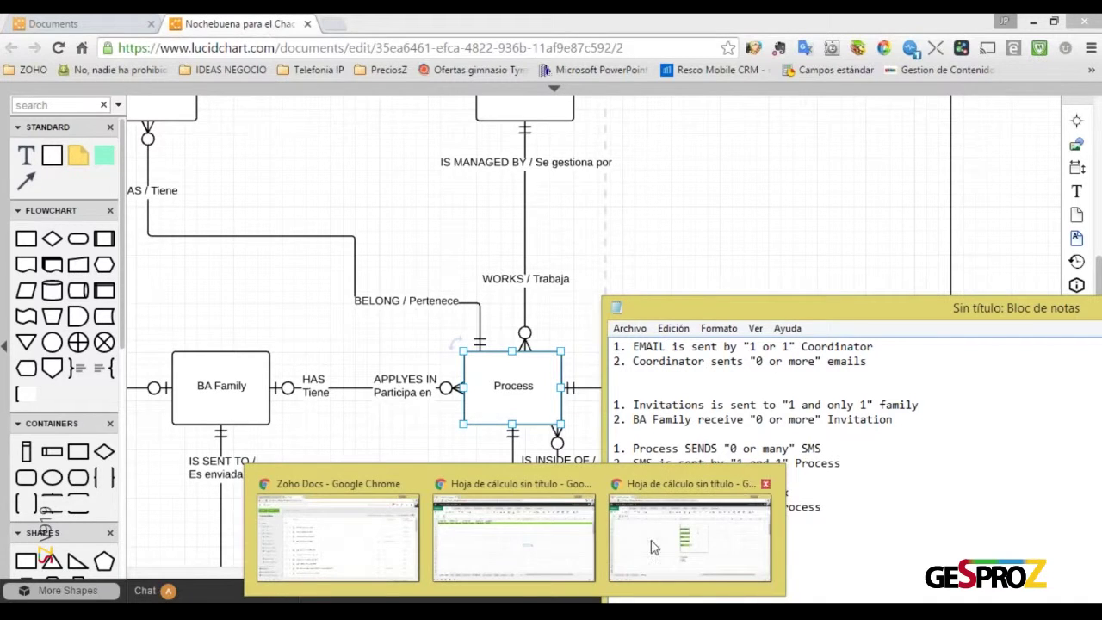
In Zoho Sheet's Process table, enter year 2016 in A3 and a family name in C3
click(654, 546)
scroll(137, 308, up, 2)
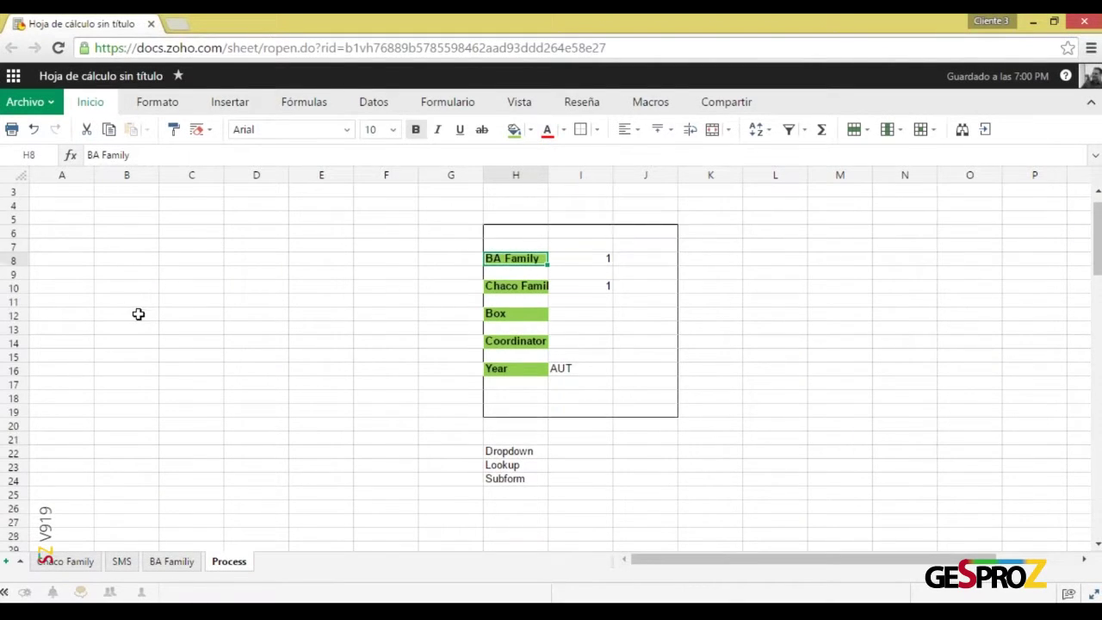
click(60, 215)
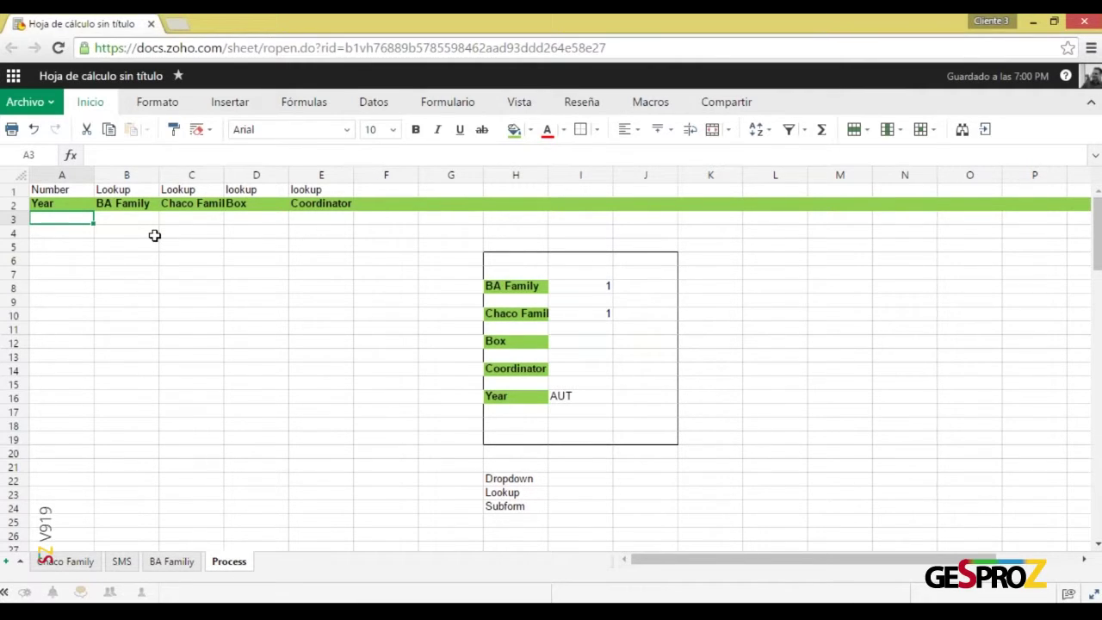
text(2016)
key(Return)
key(Up)
key(Right)
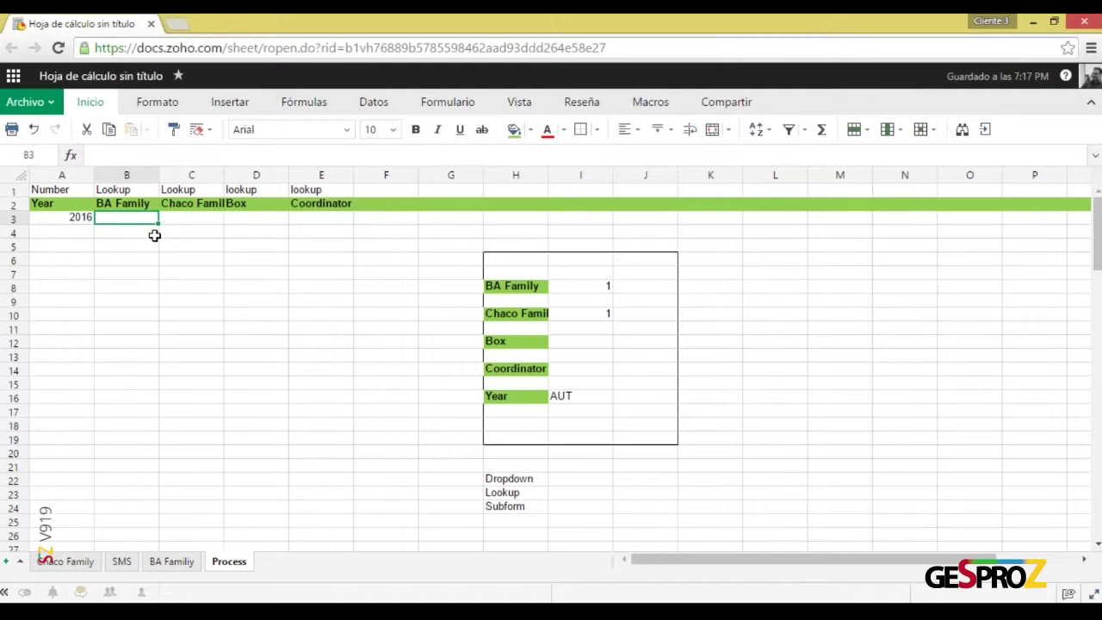
key(Right)
text(Peres)
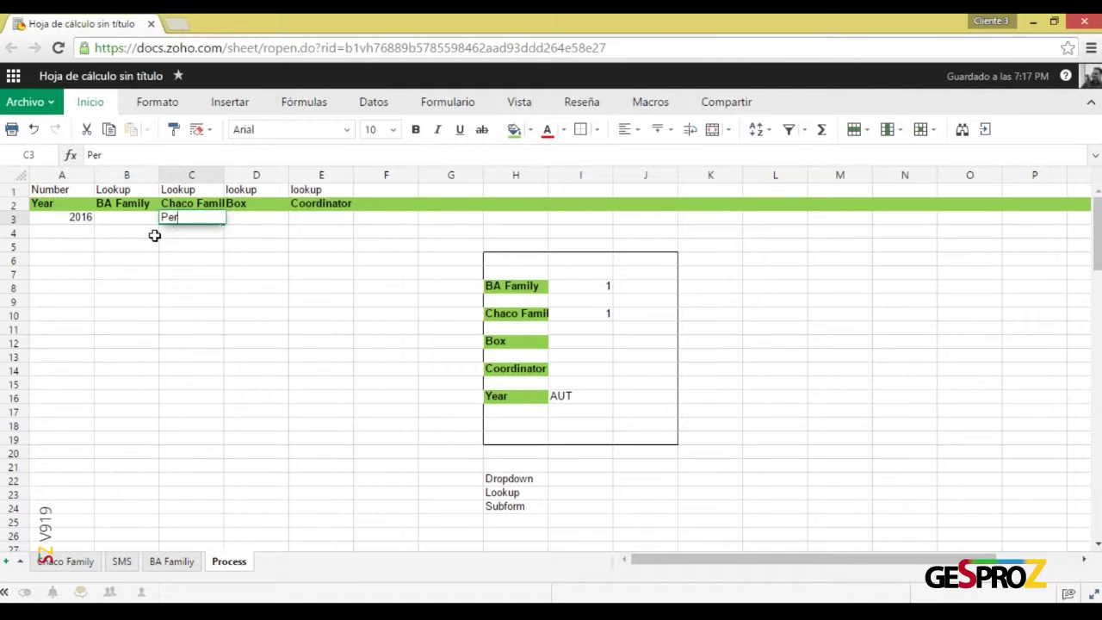
key(BackSpace)
text(s)
key(Return)
Enter the coordinator's name in cell E3 of the same row
key(Up)
key(Right)
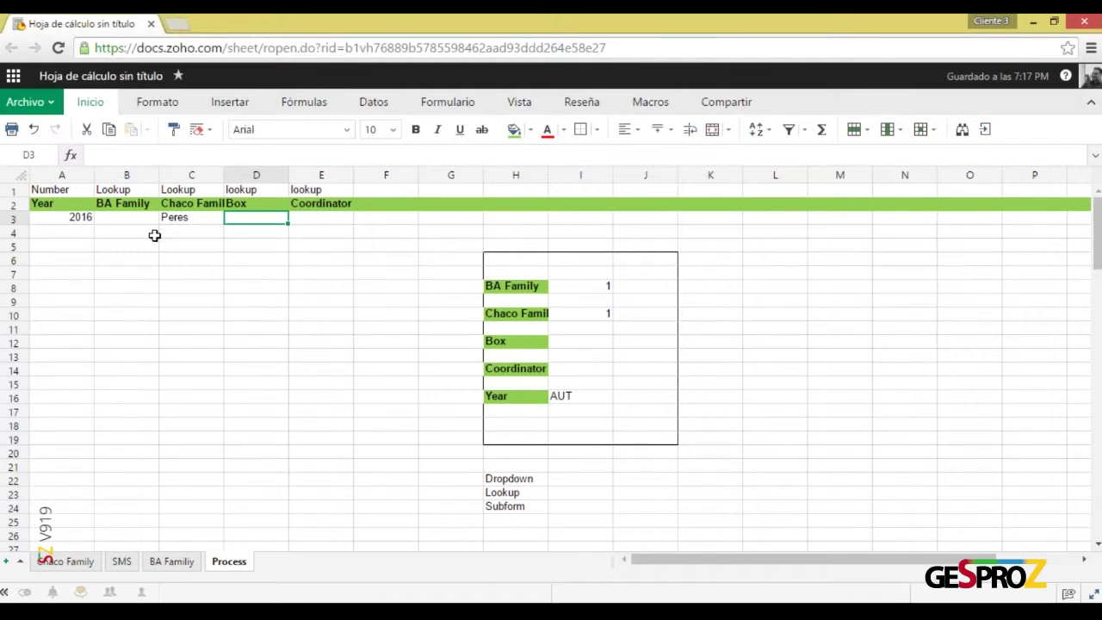
key(Right)
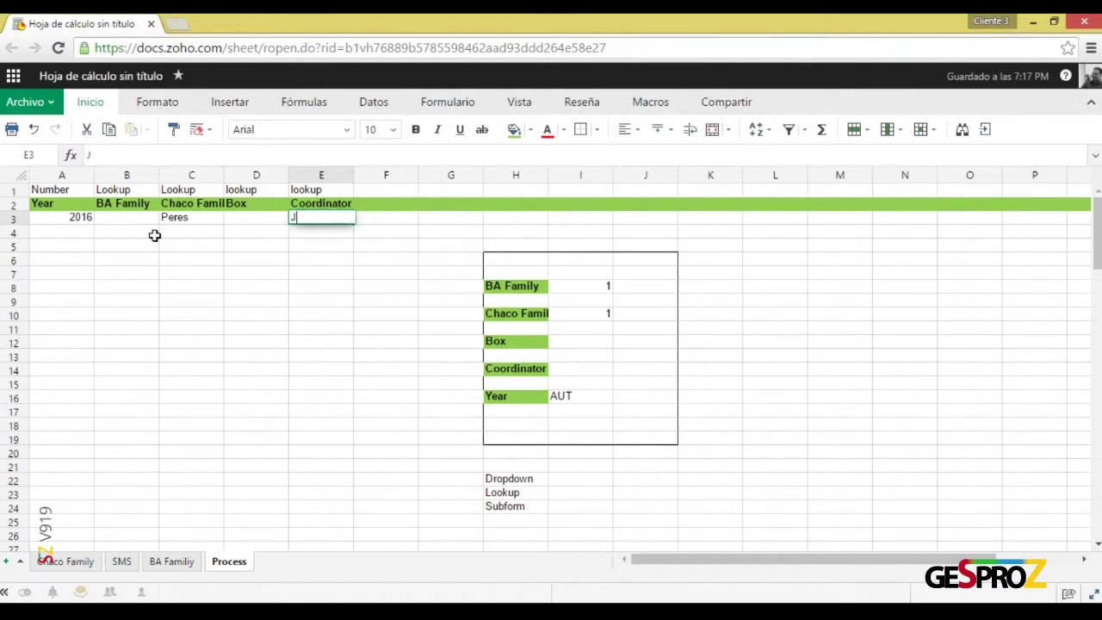
key(Return)
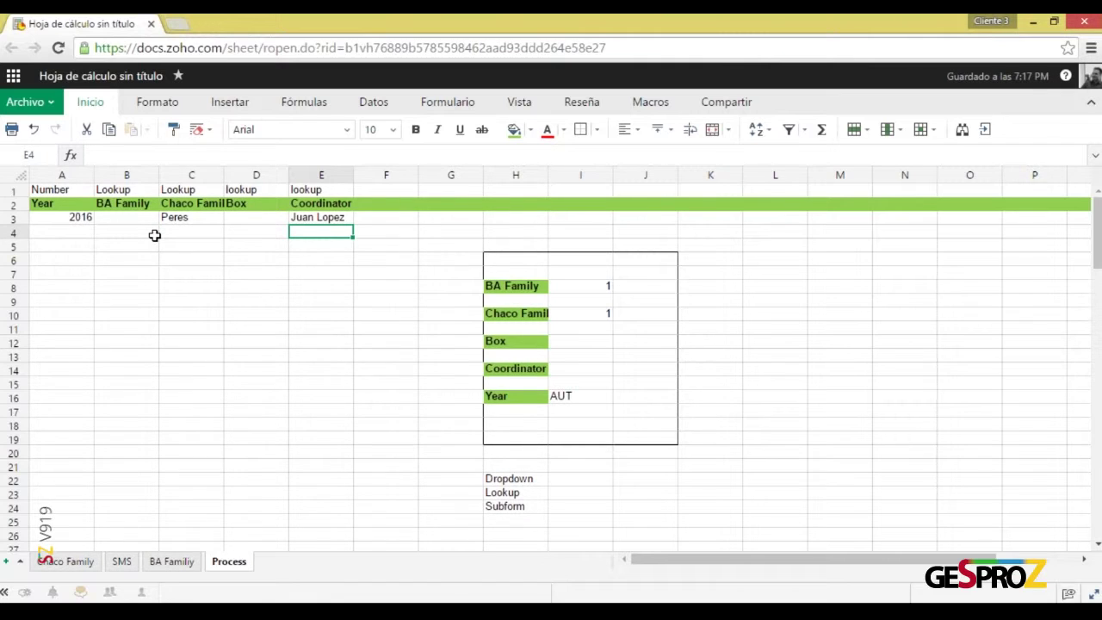
key(Up)
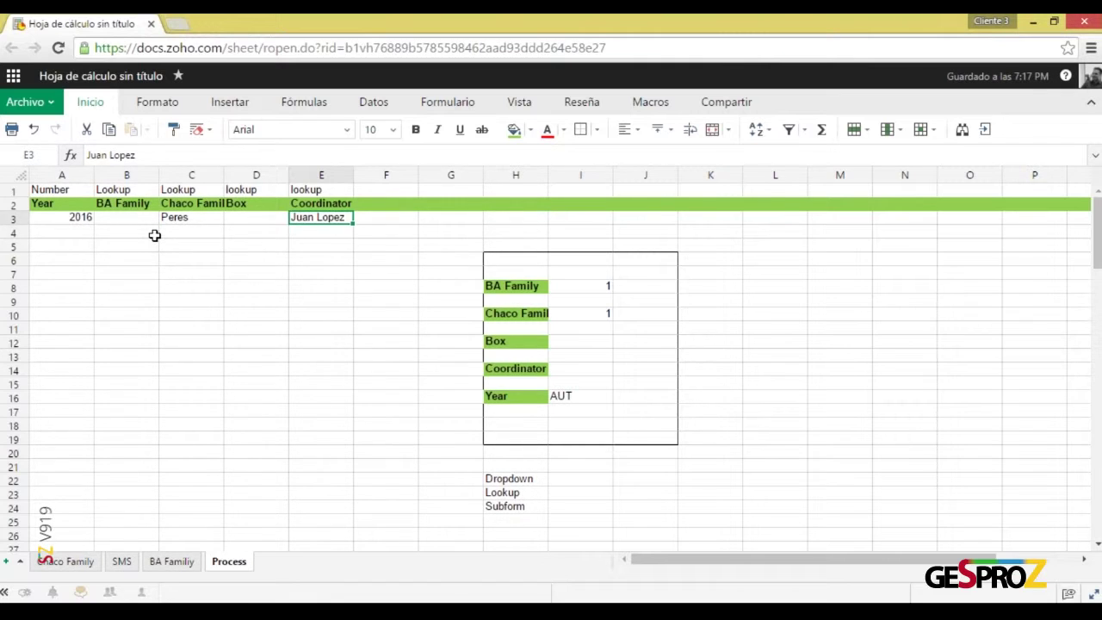
key(Left)
key(Left)
key(Left)
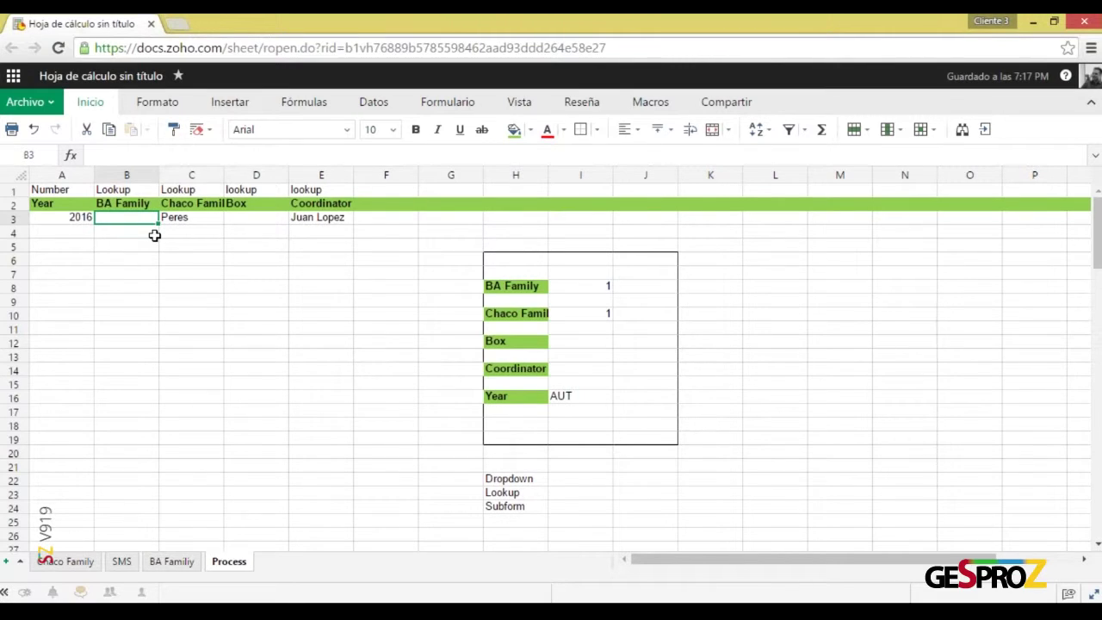
key(Left)
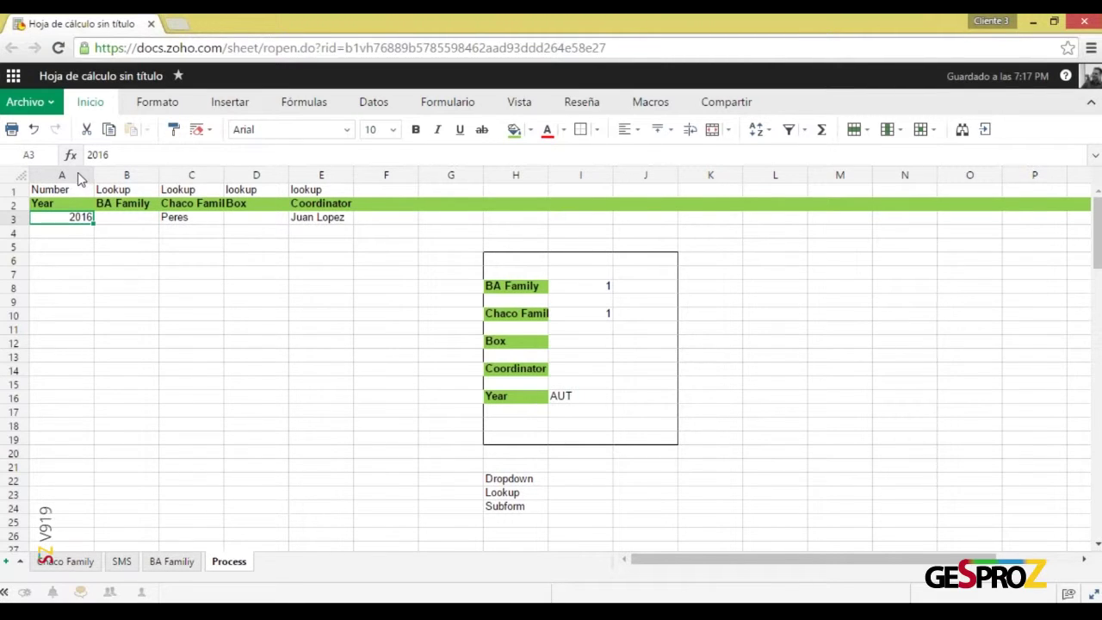
Insert a new empty column to the left of column A
click(78, 173)
right_click(80, 177)
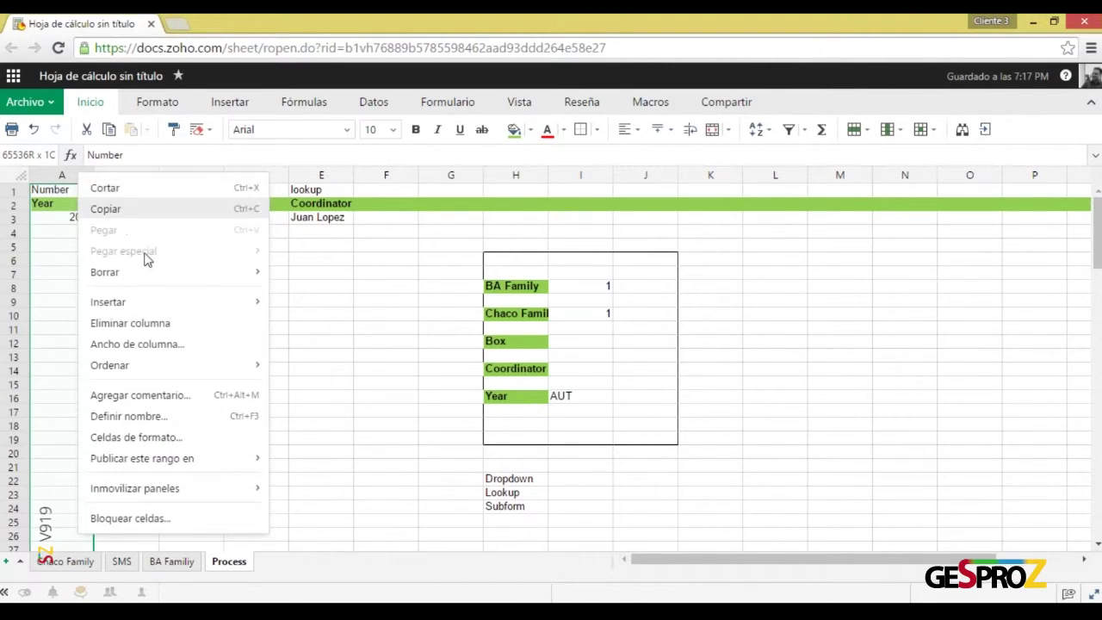
mouse_move(194, 306)
click(297, 312)
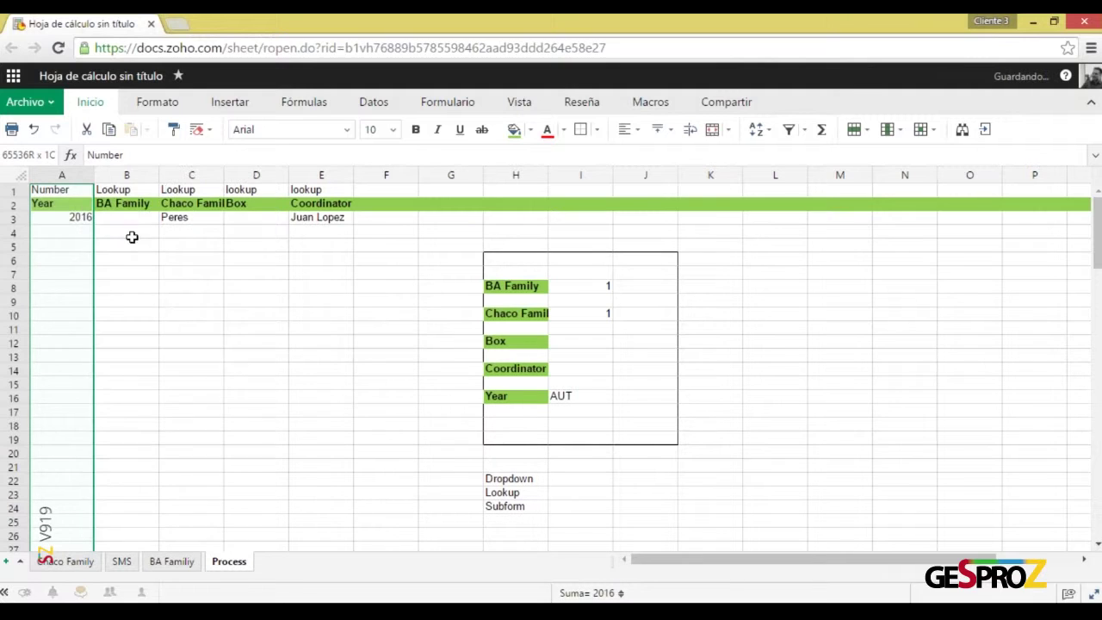
Copy the Year header format to A2, title it 'ID', and enter 1 in A3
click(74, 207)
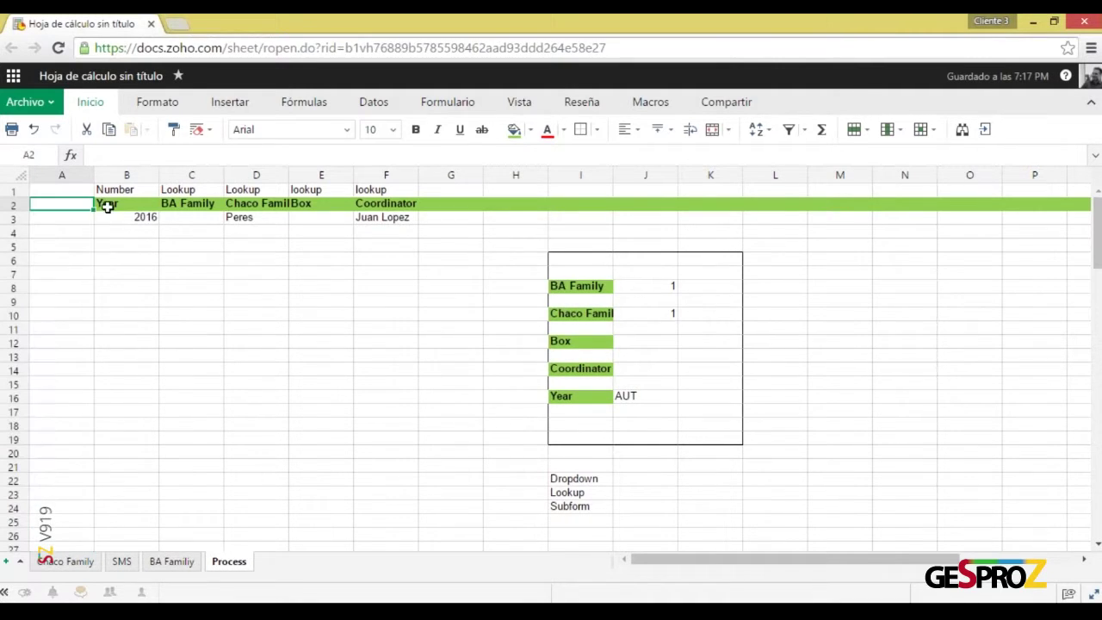
click(107, 207)
key(ctrl+c)
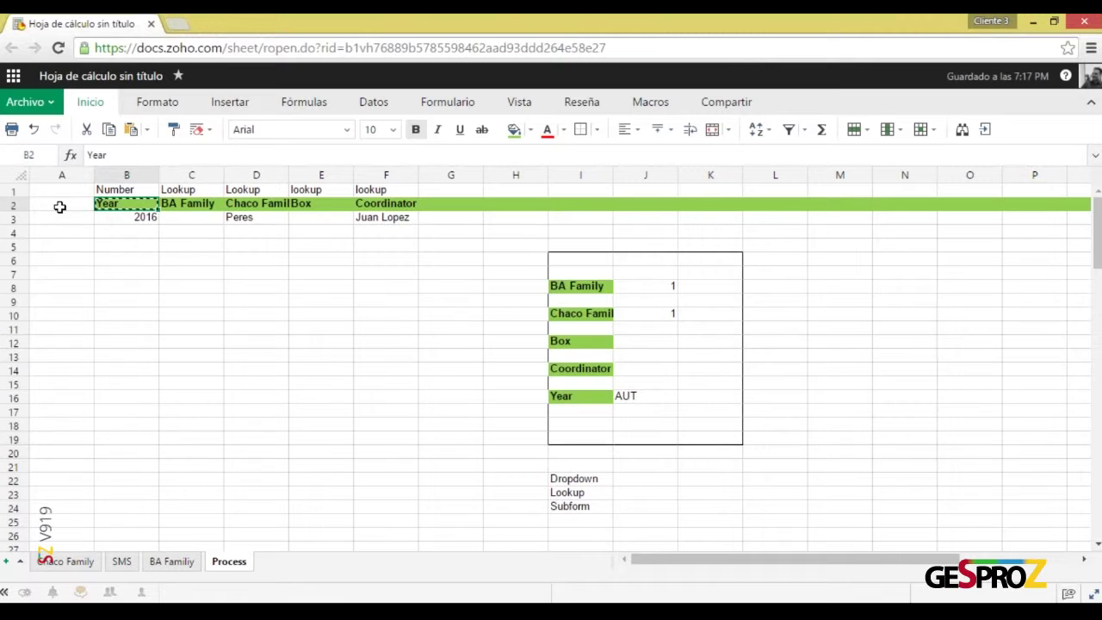
click(60, 207)
key(ctrl+v)
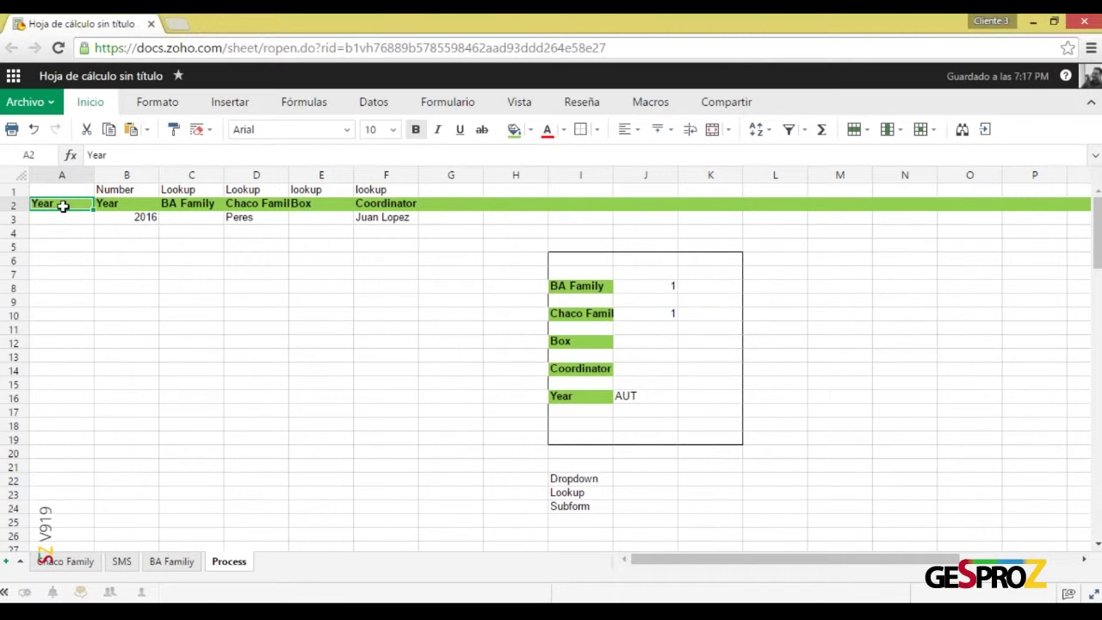
text(ID)
key(Return)
text(1)
key(Return)
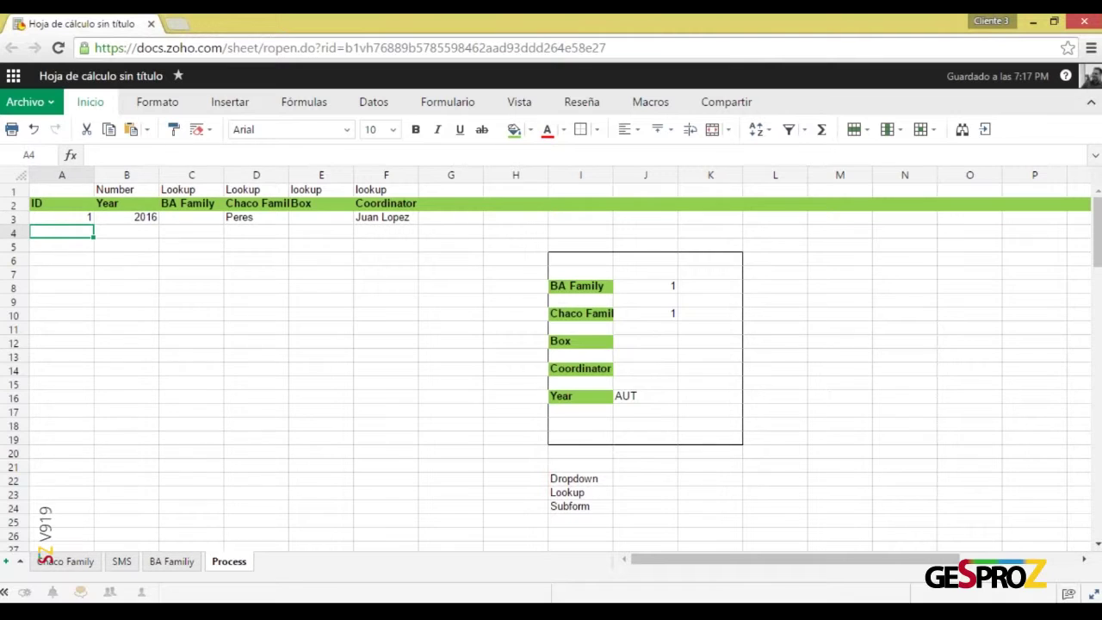
click(61, 217)
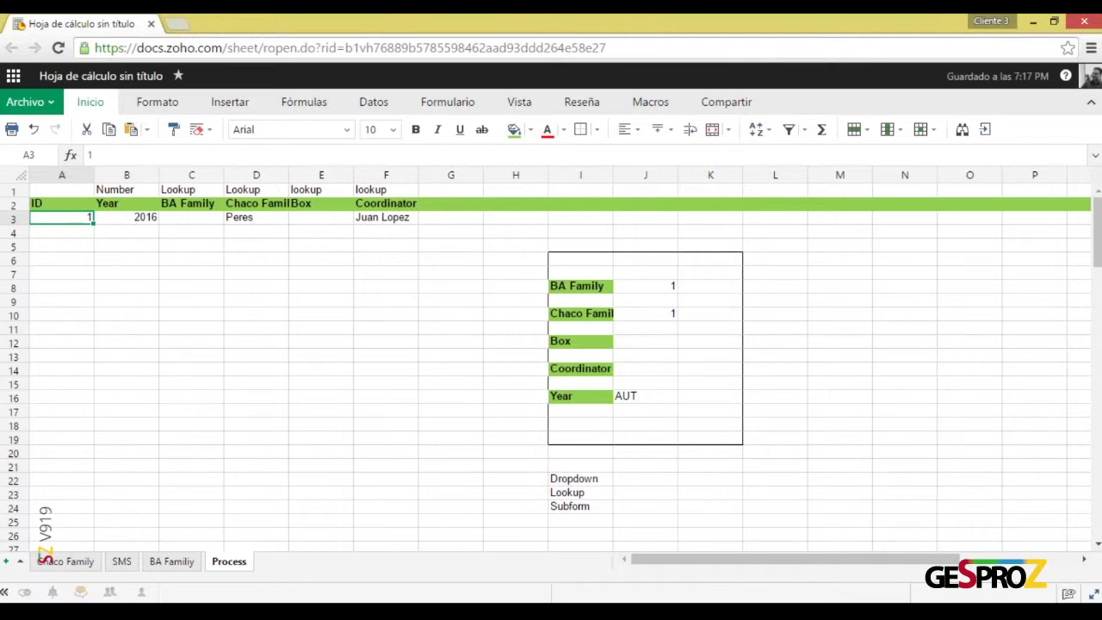
key(Tab)
key(Tab)
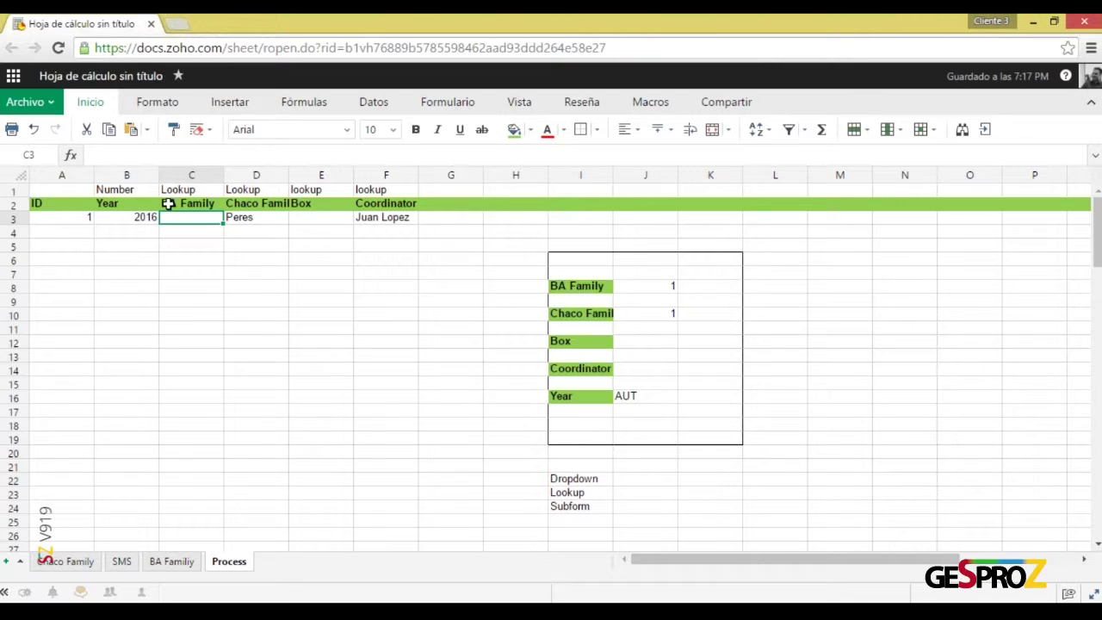
click(1039, 24)
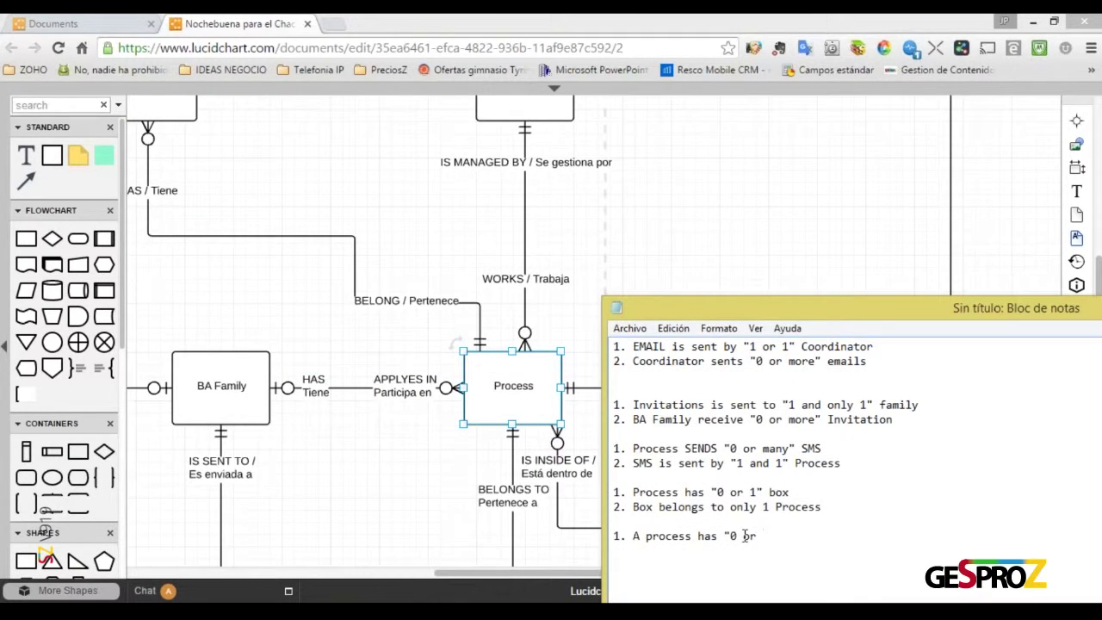
Finish '1. A process has "0 or 1" BA Family' and add '2. BA Family "applyes" in 0 or many process'
text(1" BA Family)
key(Return)
text(2.)
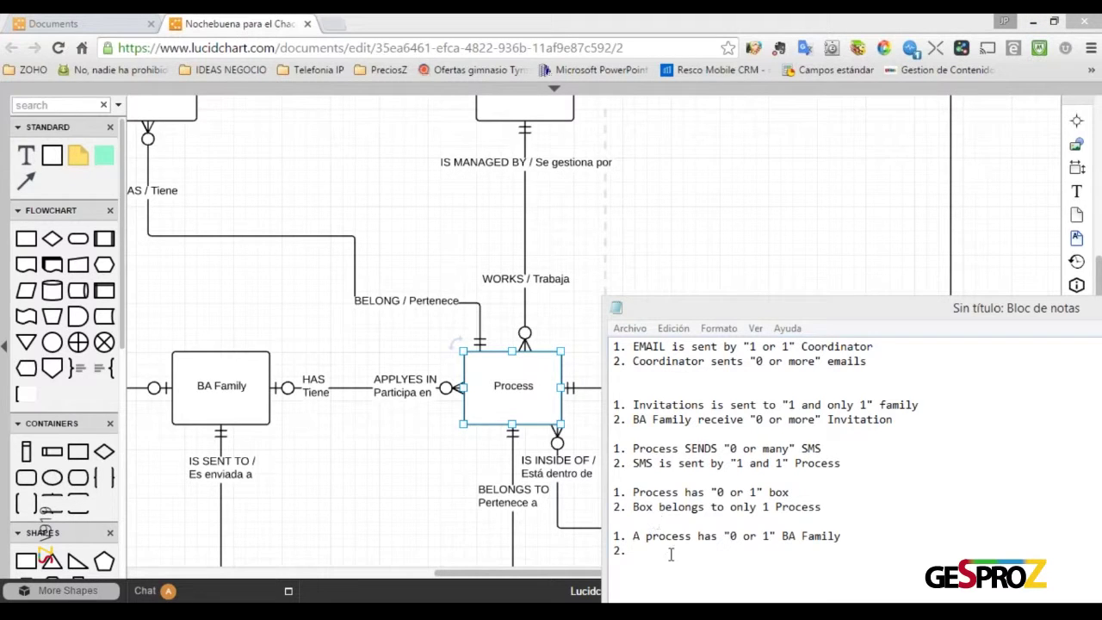
click(670, 554)
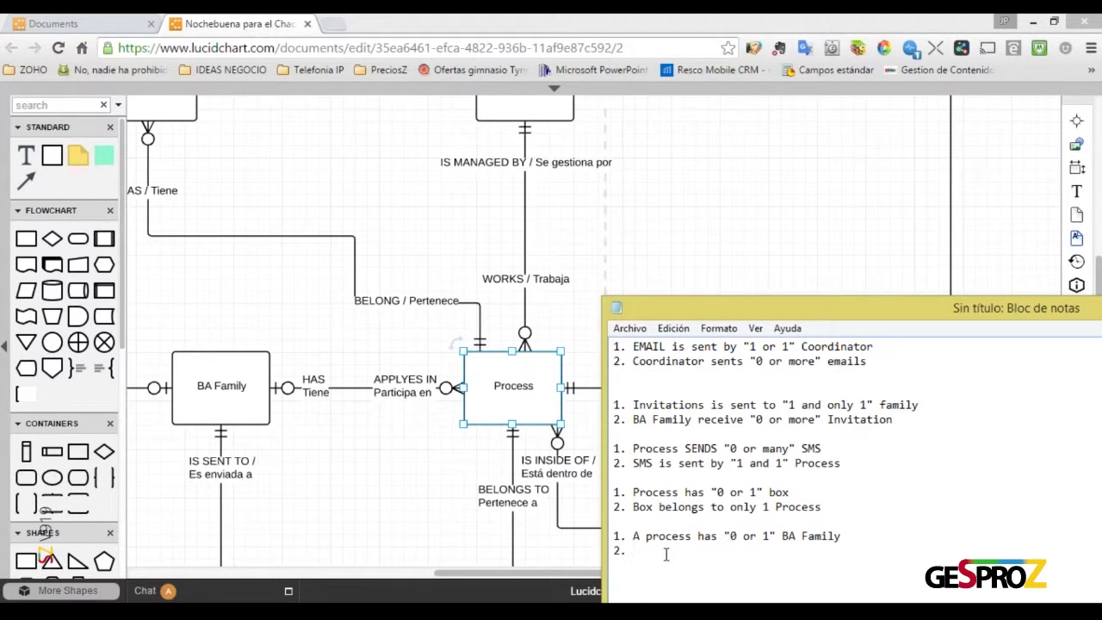
text(BA Family "applyes" in 0 or many process)
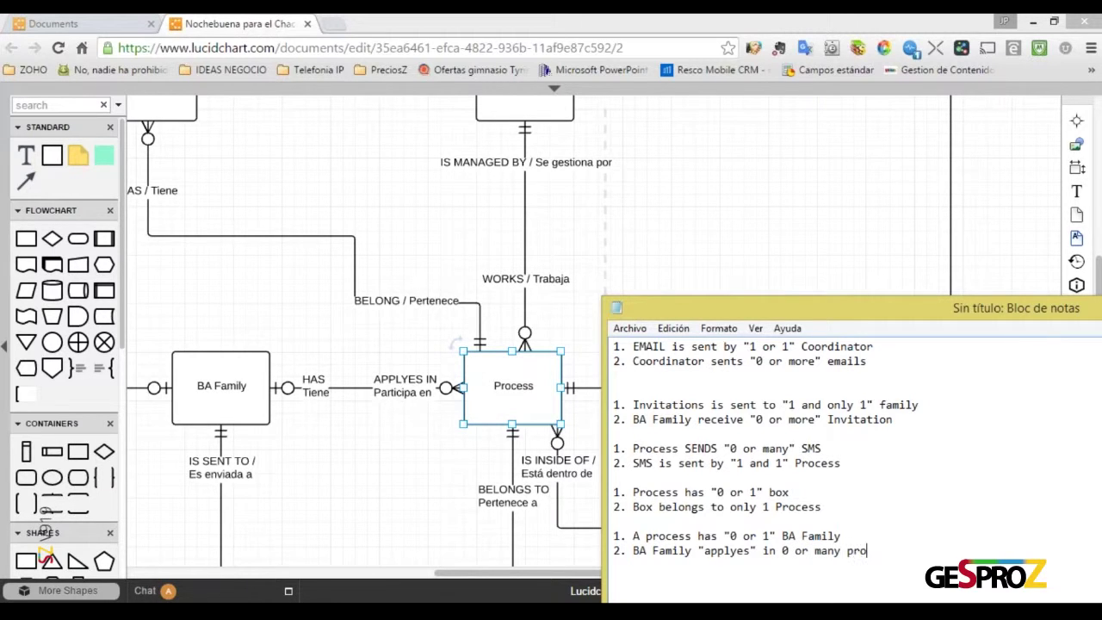
key(Return)
key(Return)
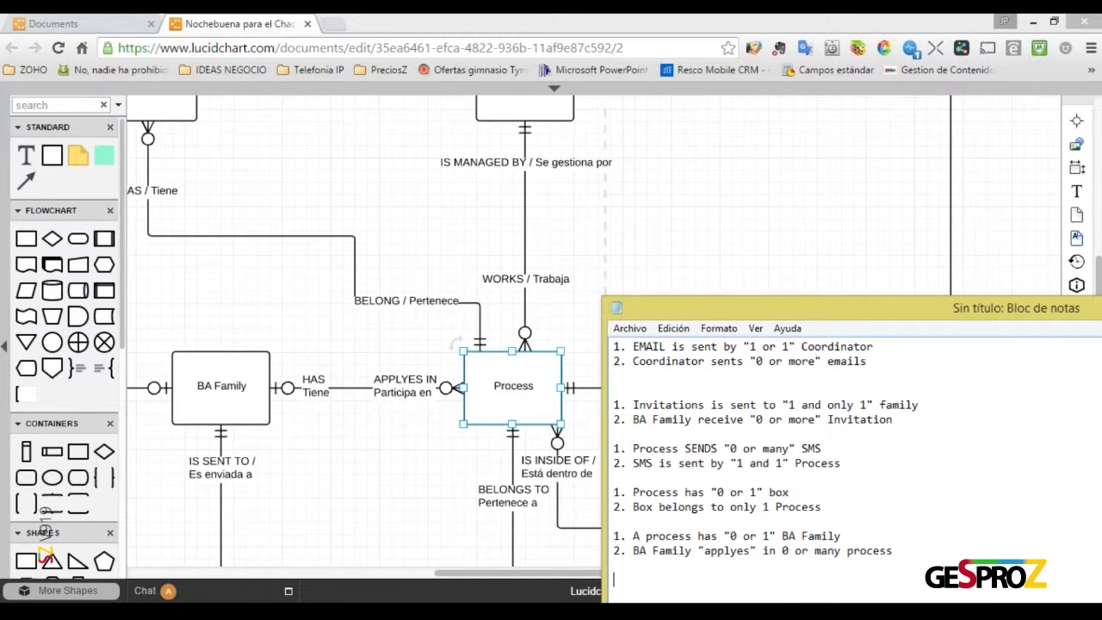